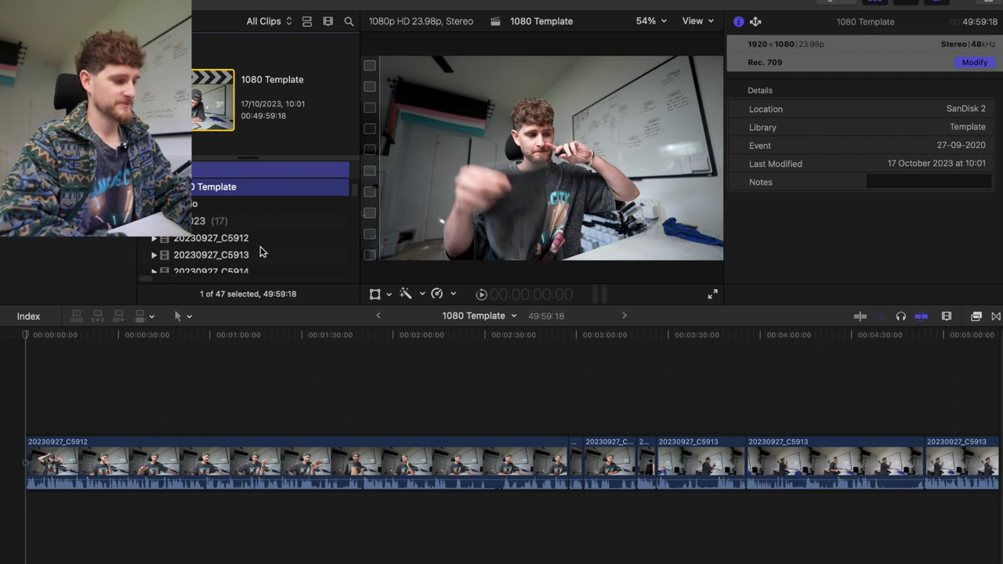
- Duplicate the 1080 Template project as a vertical 1080x1920 project named "Clips" and open it
{"action": "left_click", "coordinate": [273, 185]}
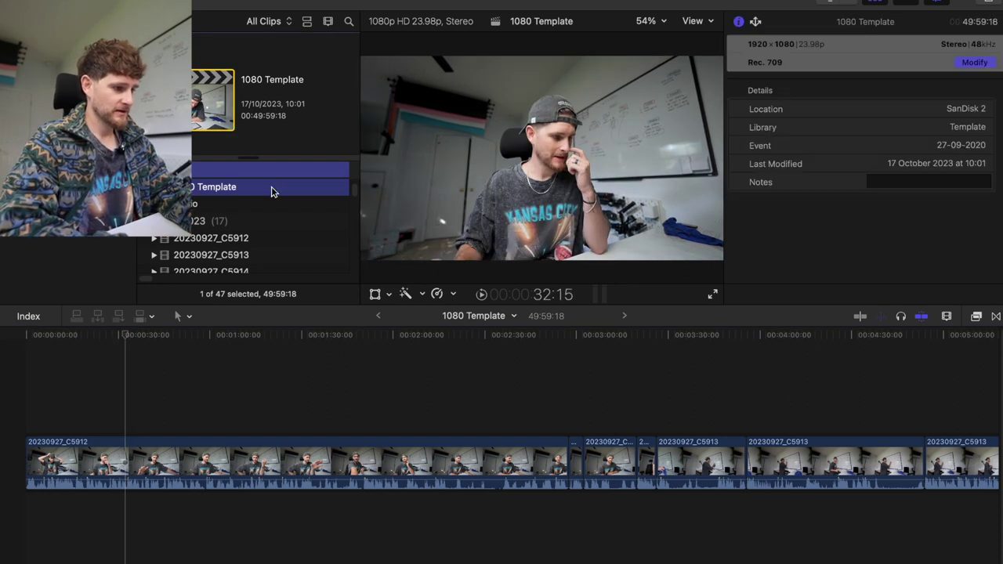
{"action": "right_click", "coordinate": [272, 190]}
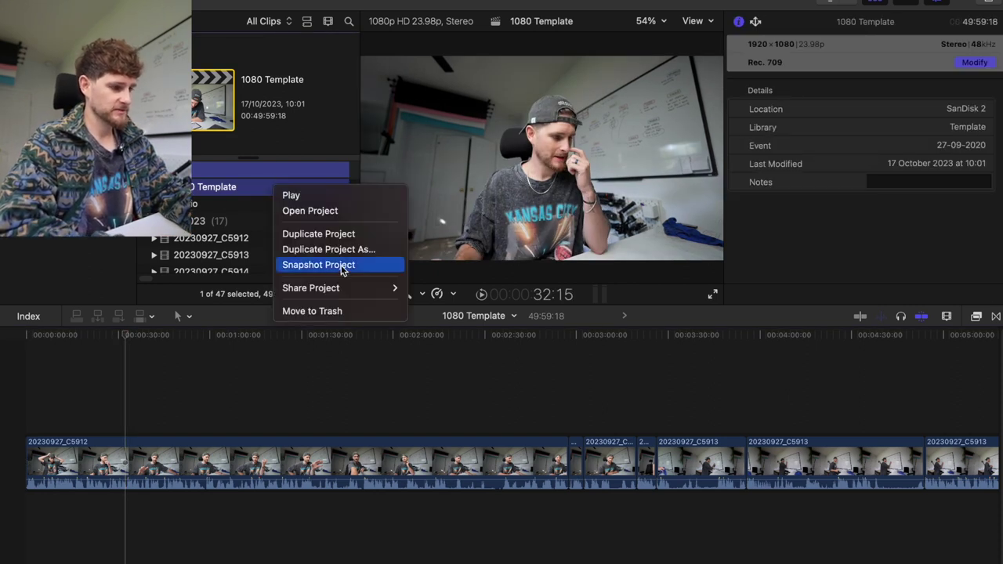
{"action": "left_click", "coordinate": [361, 248]}
{"action": "left_click", "coordinate": [460, 236]}
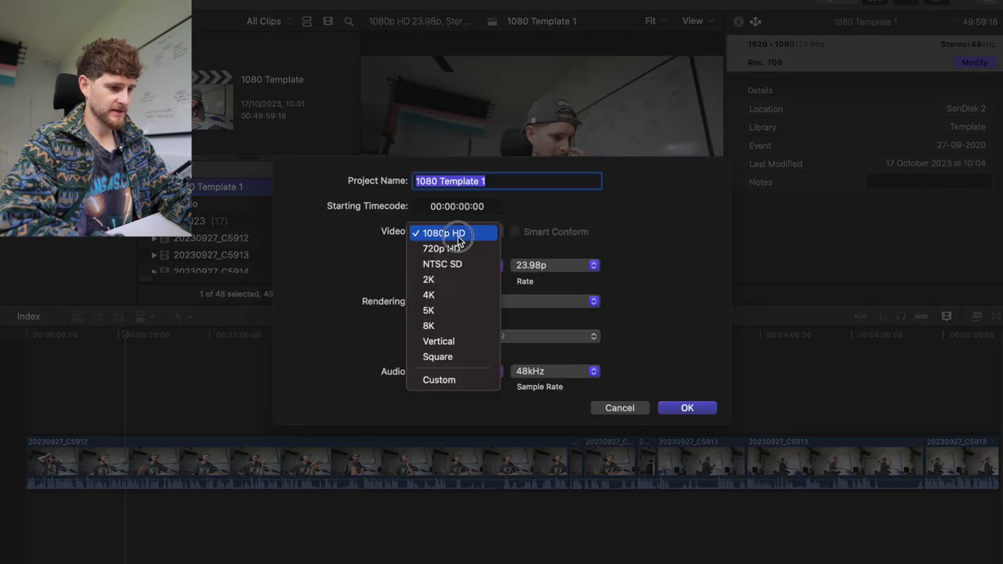
{"action": "left_click", "coordinate": [453, 346]}
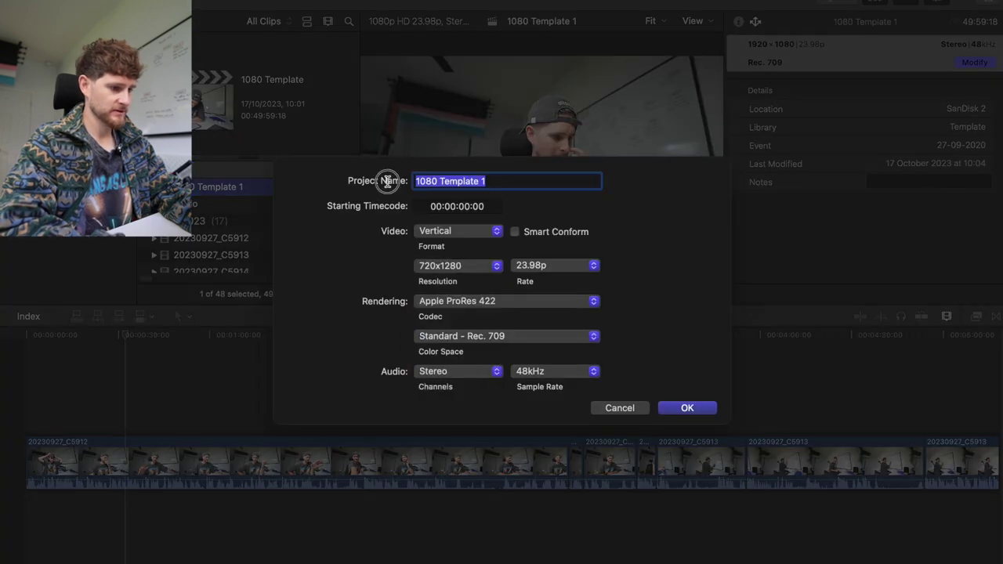
{"action": "type", "text": "Clips"}
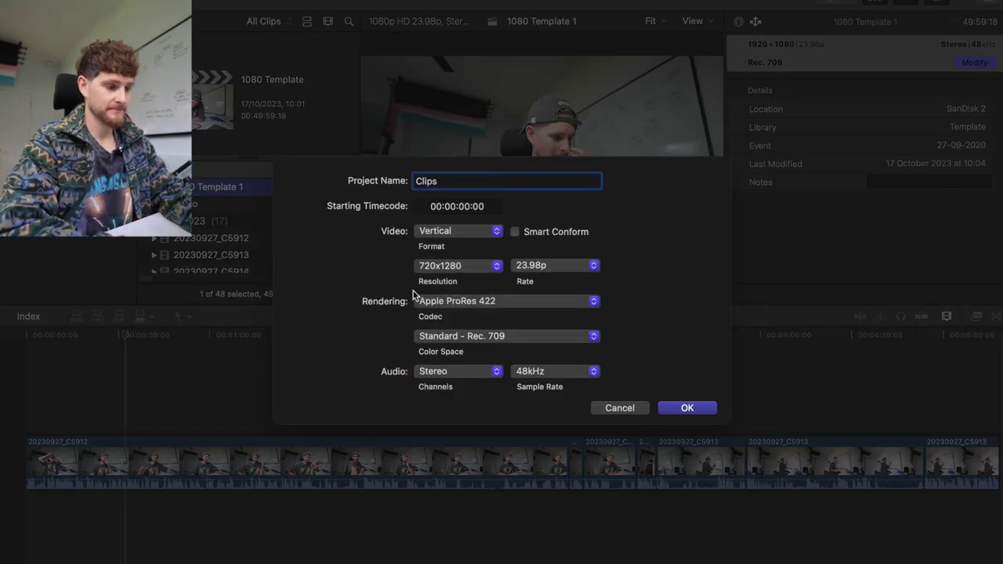
{"action": "left_click", "coordinate": [464, 268]}
{"action": "left_click", "coordinate": [463, 284]}
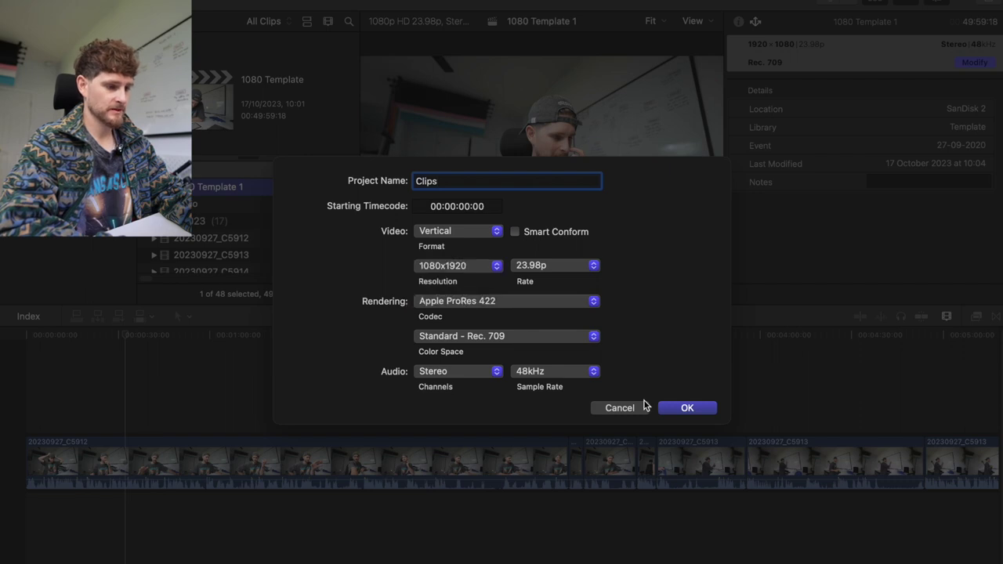
{"action": "left_click", "coordinate": [687, 408]}
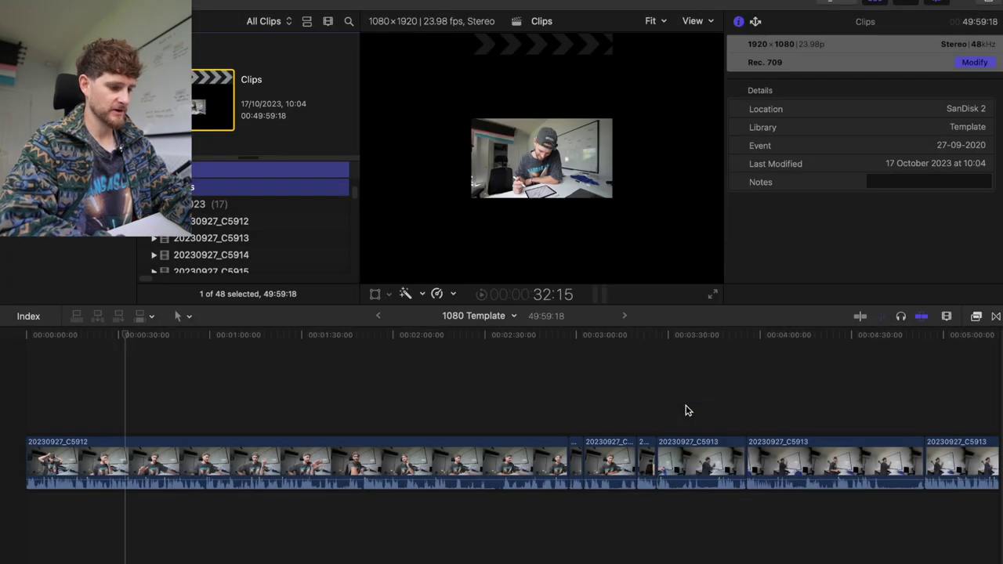
{"action": "left_click", "coordinate": [662, 413]}
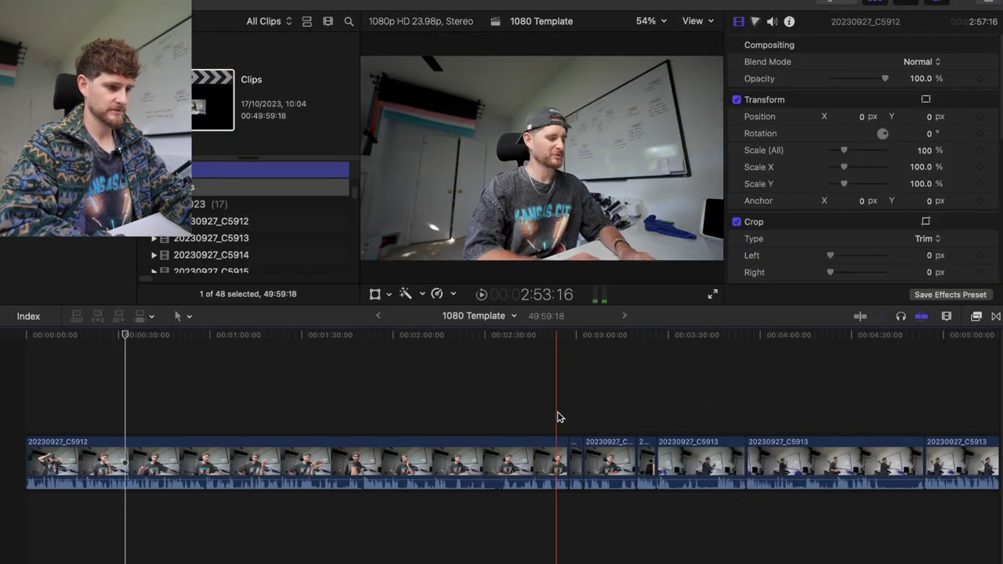
{"action": "double_click", "coordinate": [243, 186]}
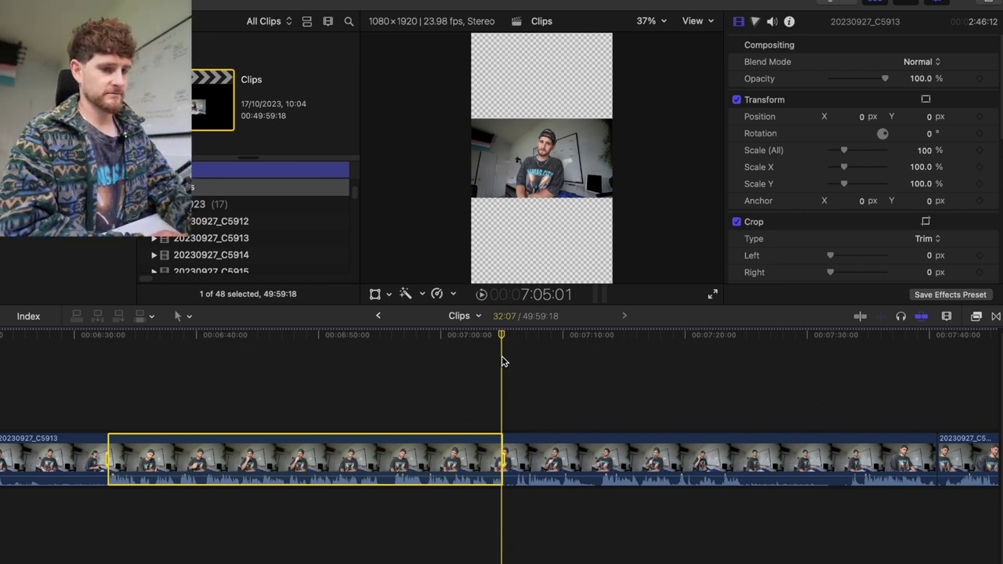
- End the selected range on the 20230927_C5914 footage at 00:09:37:02
{"action": "scroll", "coordinate": [522, 405], "scroll_direction": "right", "scroll_amount": 5}
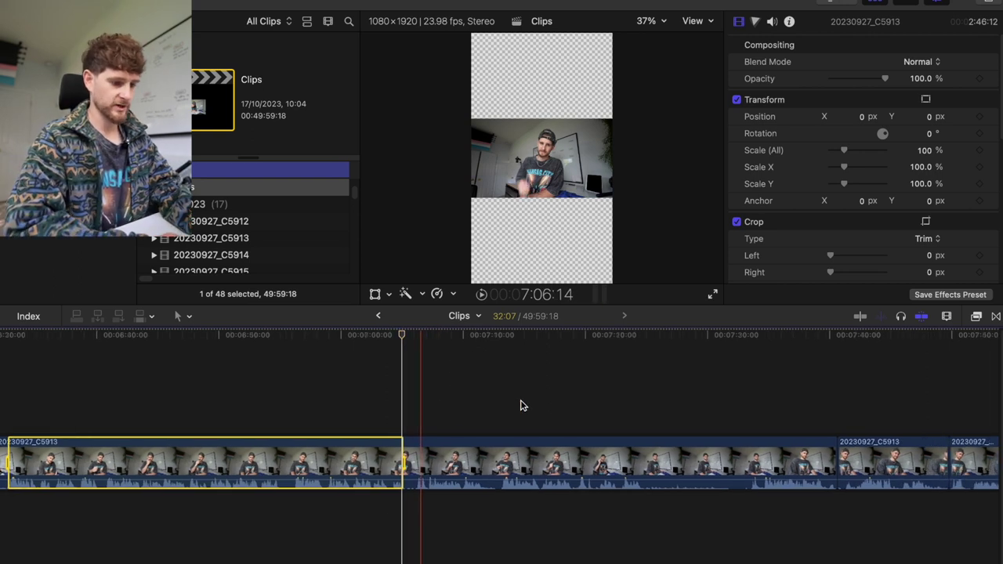
{"action": "scroll", "coordinate": [410, 410], "scroll_direction": "right", "scroll_amount": 20}
{"action": "key", "text": "space"}
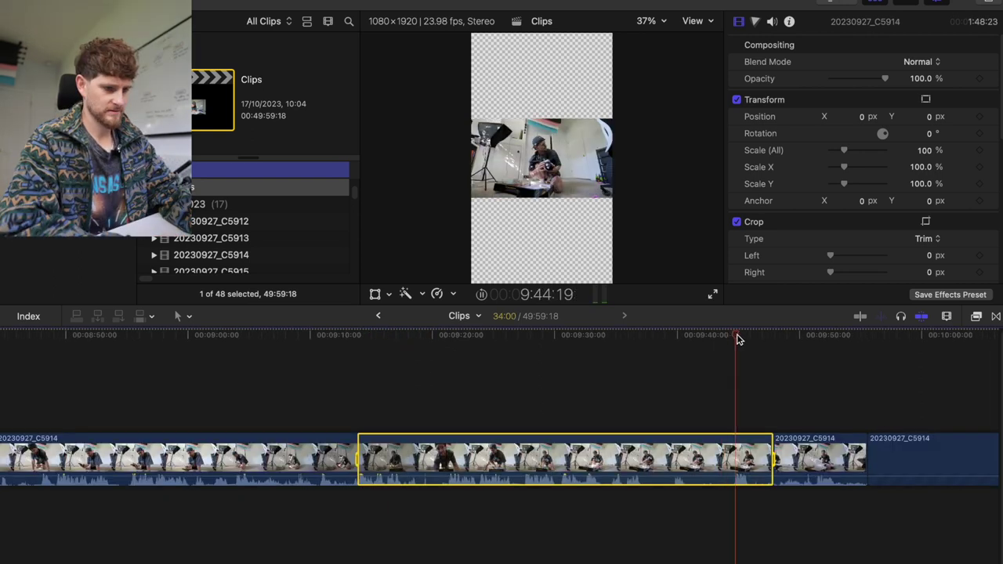
{"action": "left_click_drag", "start_coordinate": [745, 340], "coordinate": [641, 350]}
{"action": "key", "text": "super+b"}
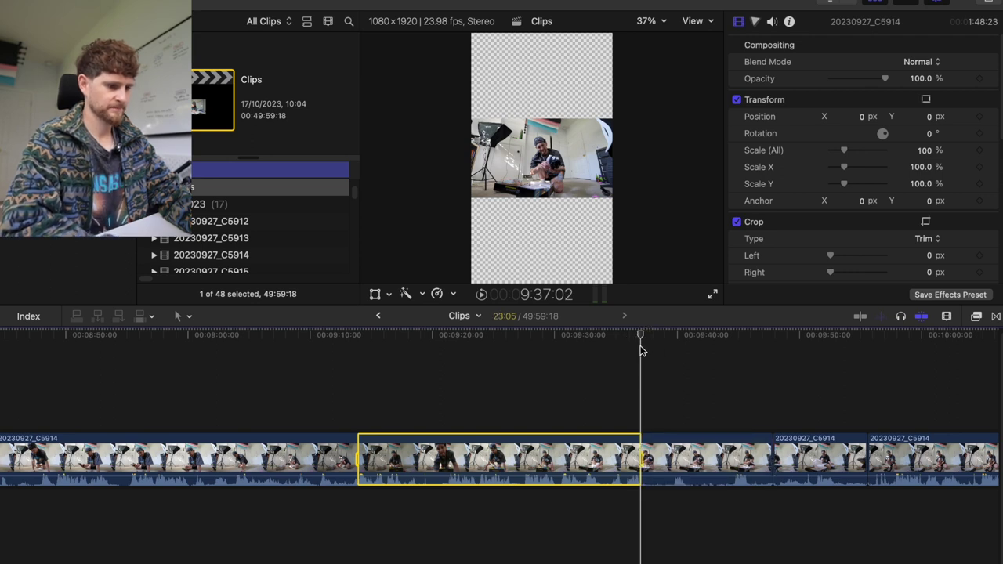
- Export the selected range as a file named "4" in the Clips folder
{"action": "key", "text": "super+e"}
{"action": "key", "text": "Return"}
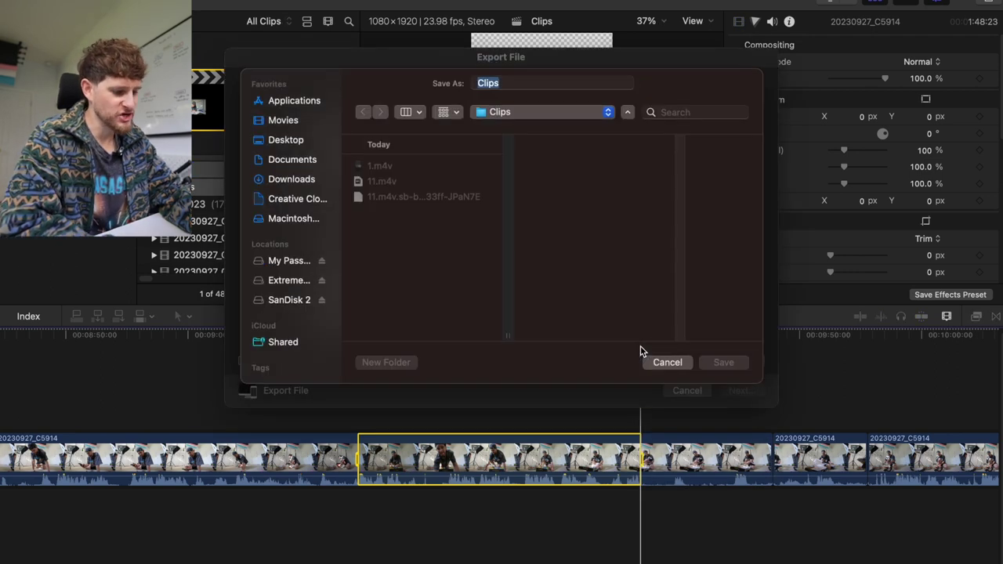
{"action": "type", "text": "5"}
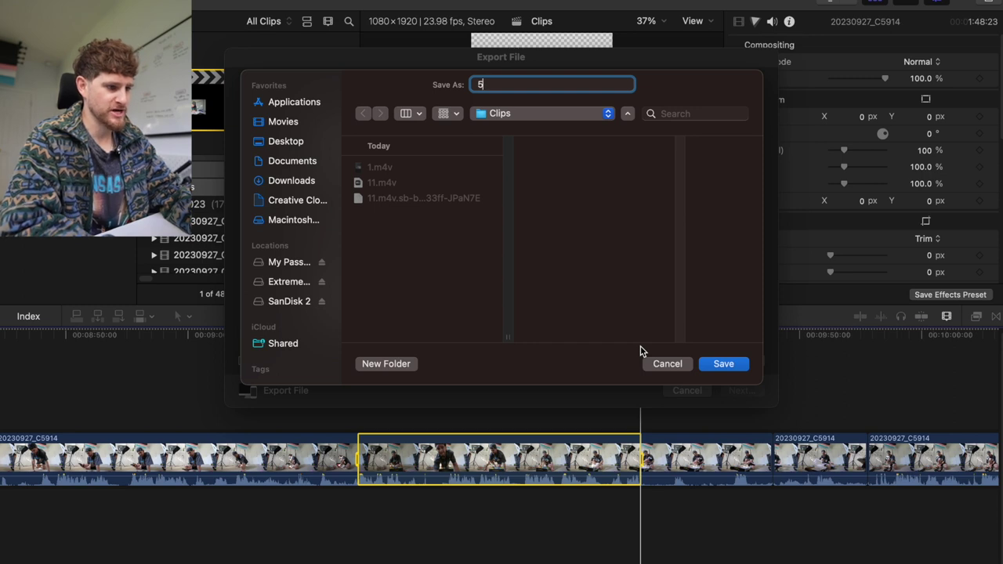
{"action": "key", "text": "Return"}
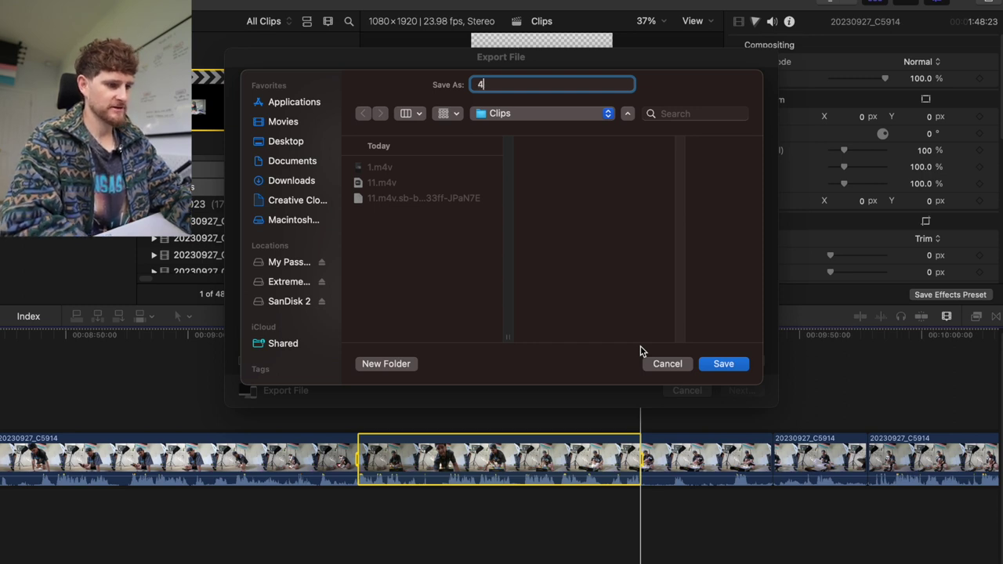
- Play the section with stacked camera footage and screen recording from about 00:21:20
{"action": "scroll", "coordinate": [645, 390], "scroll_direction": "right", "scroll_amount": 5}
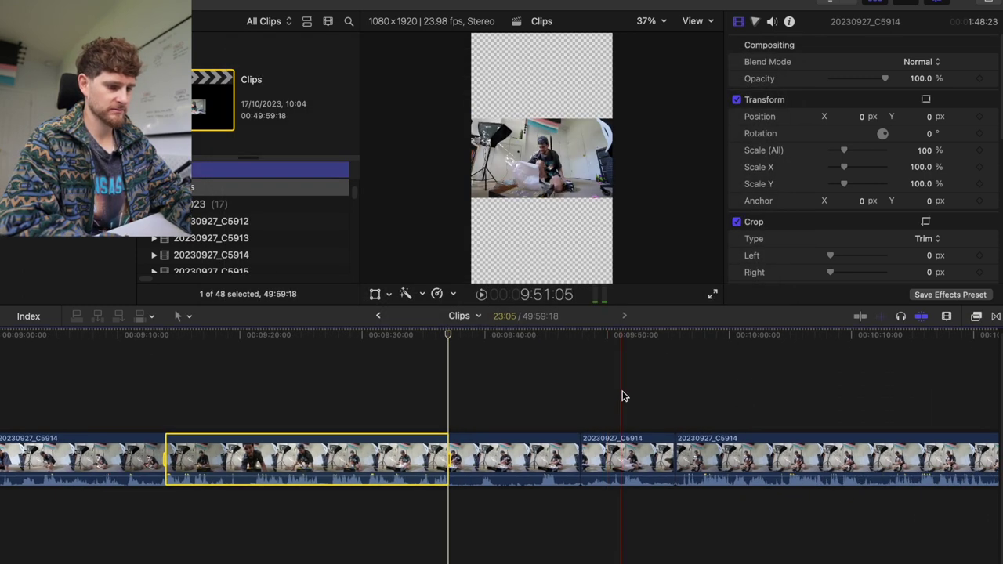
{"action": "scroll", "coordinate": [624, 394], "scroll_direction": "right", "scroll_amount": 3}
{"action": "left_click", "coordinate": [541, 417]}
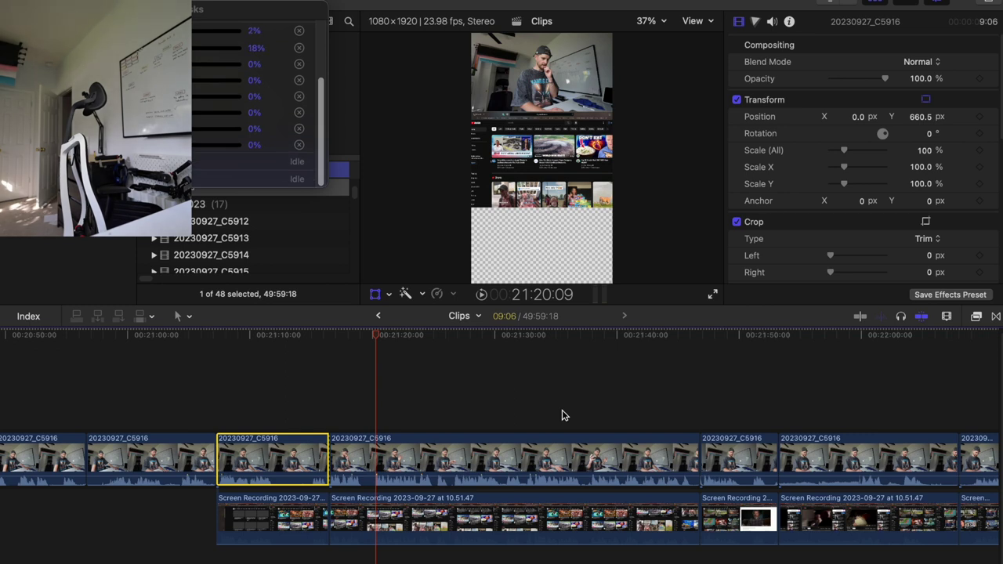
{"action": "key", "text": "space"}
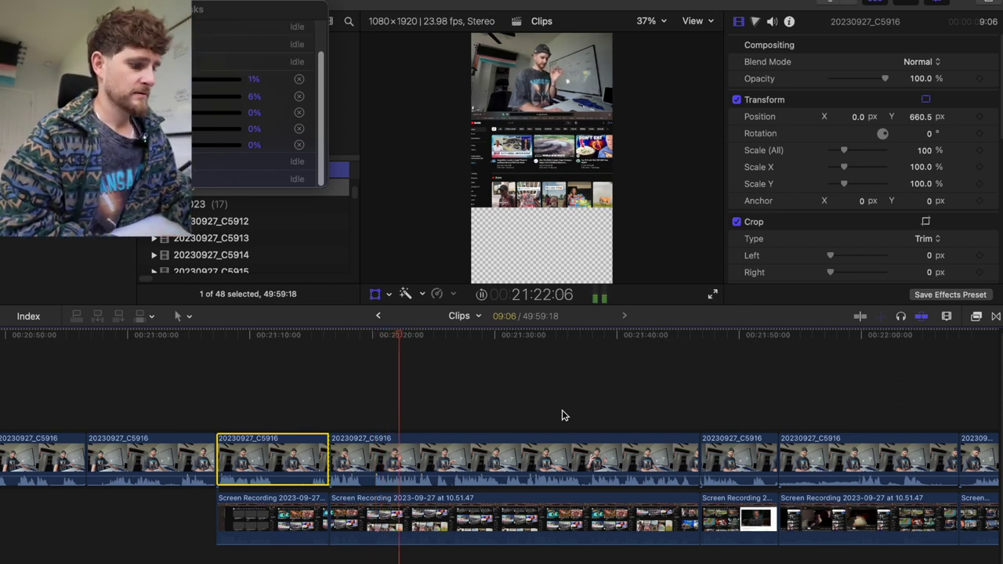
{"action": "key", "text": "space"}
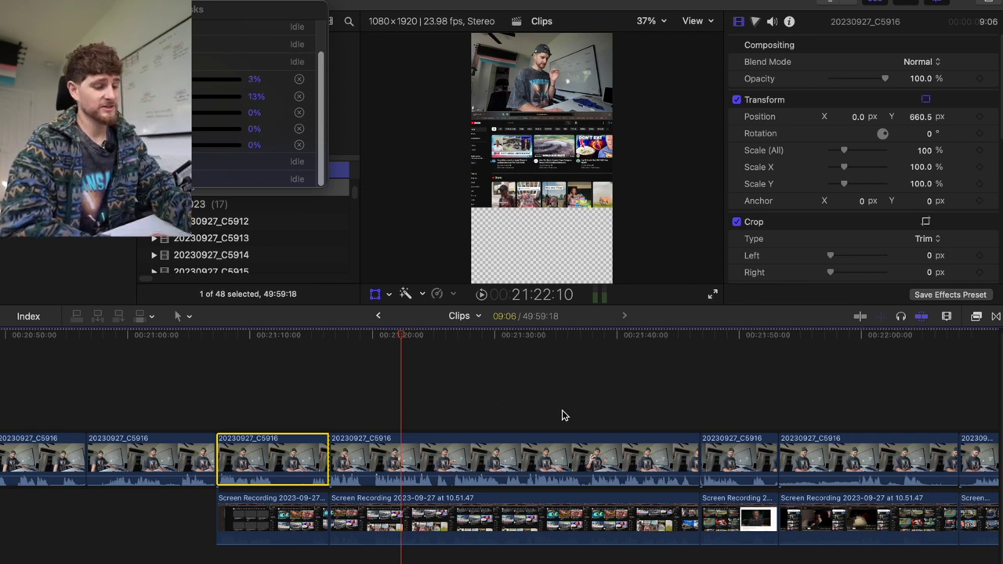
- Open the Clips folder of 002 - Prep Day 09/27/23 in Finder, and start a new project in CapCut
{"action": "key", "text": "super+Tab"}
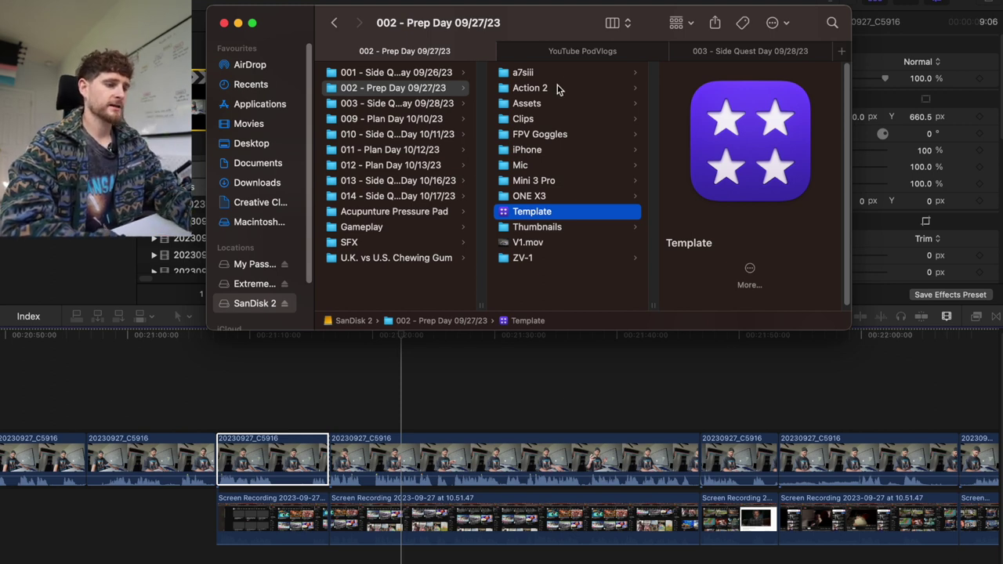
{"action": "left_click", "coordinate": [554, 119]}
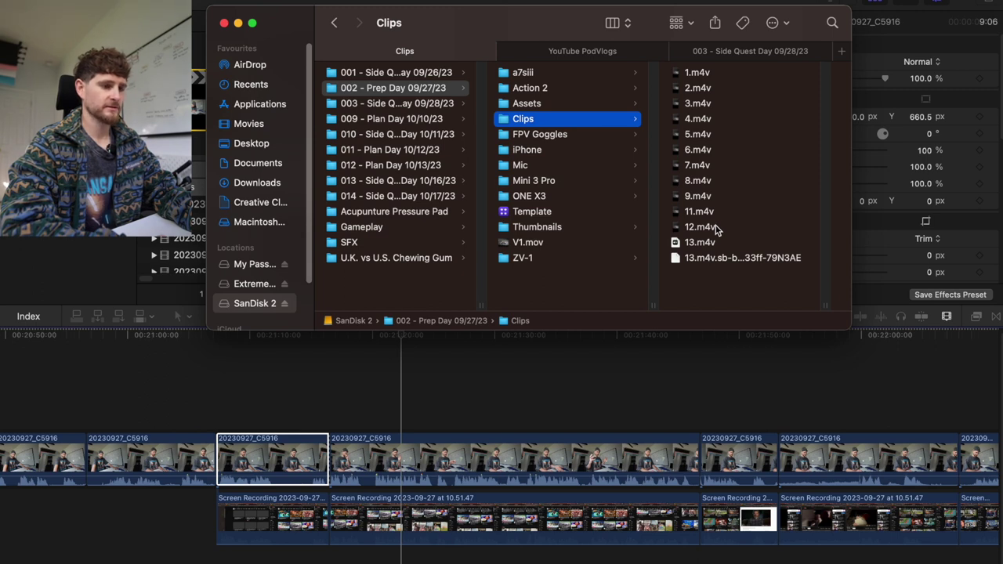
{"action": "key", "text": "super+space"}
{"action": "type", "text": "cap"}
{"action": "key", "text": "Return"}
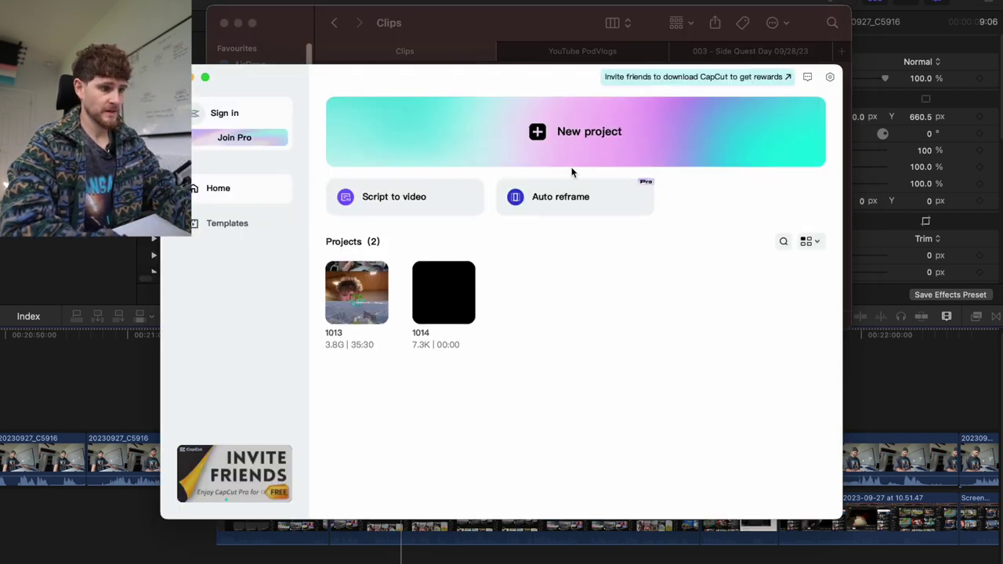
{"action": "left_click", "coordinate": [538, 133]}
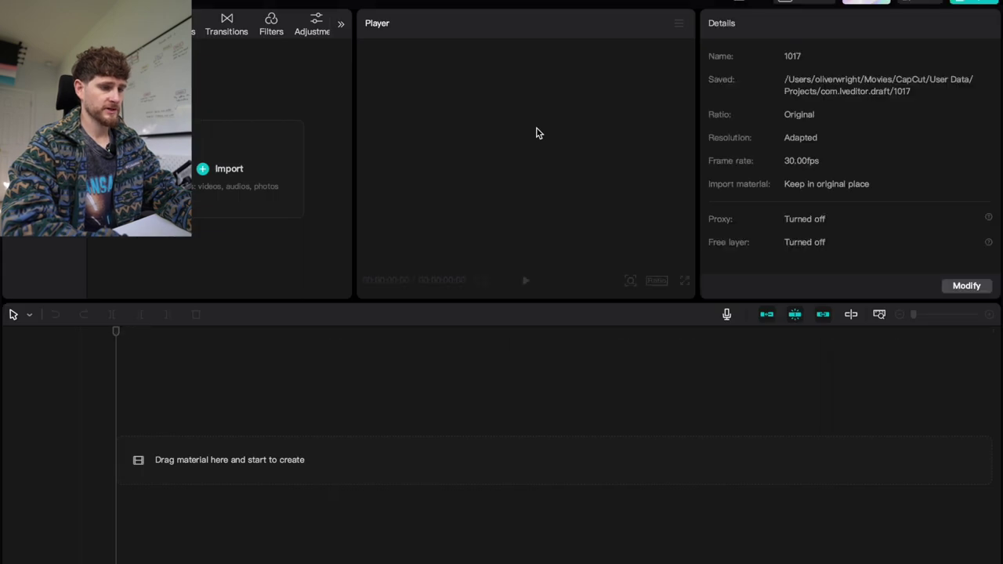
- Switch to Safari and search youtube.com for "satisfying", looking through the video results
{"action": "key", "text": "super+Tab"}
{"action": "key", "text": "super+Tab"}
{"action": "key", "text": "super+Tab"}
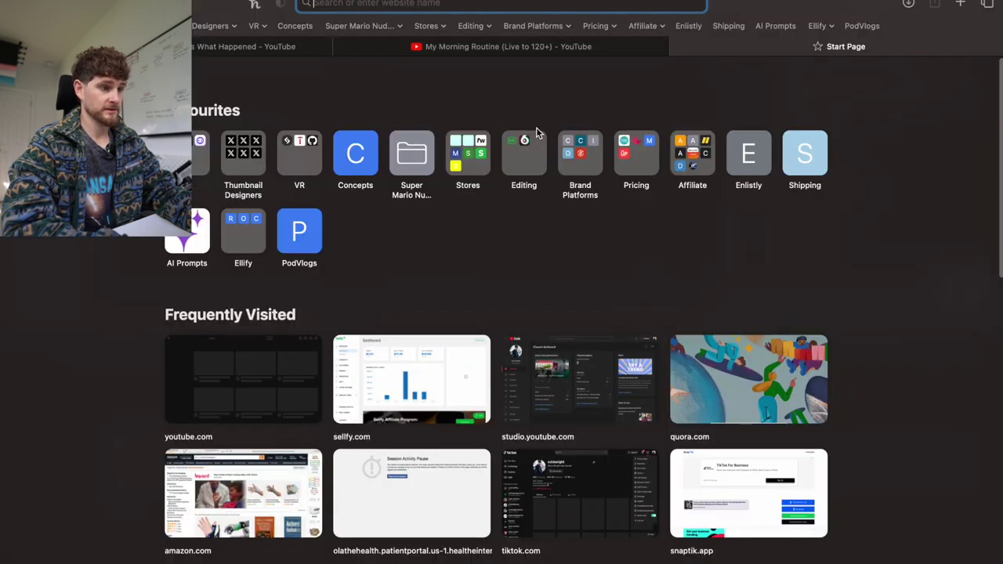
{"action": "type", "text": "youtube.com"}
{"action": "key", "text": "Return"}
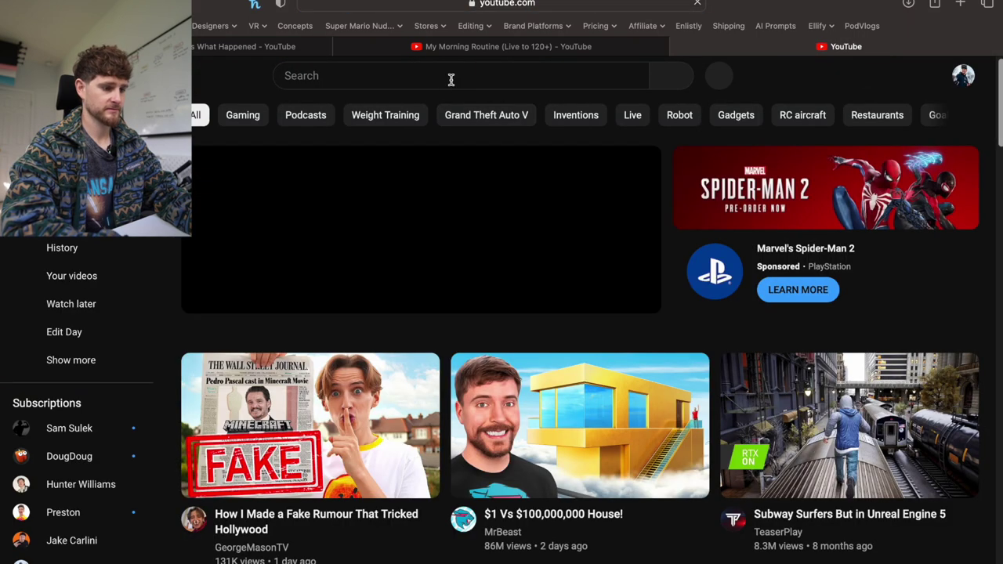
{"action": "left_click", "coordinate": [451, 78]}
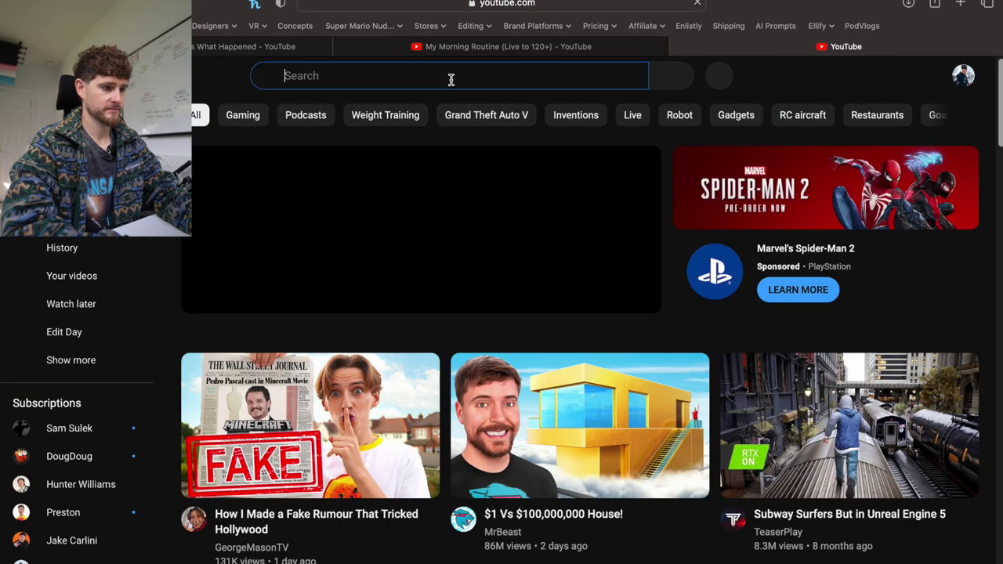
{"action": "type", "text": "satisfying"}
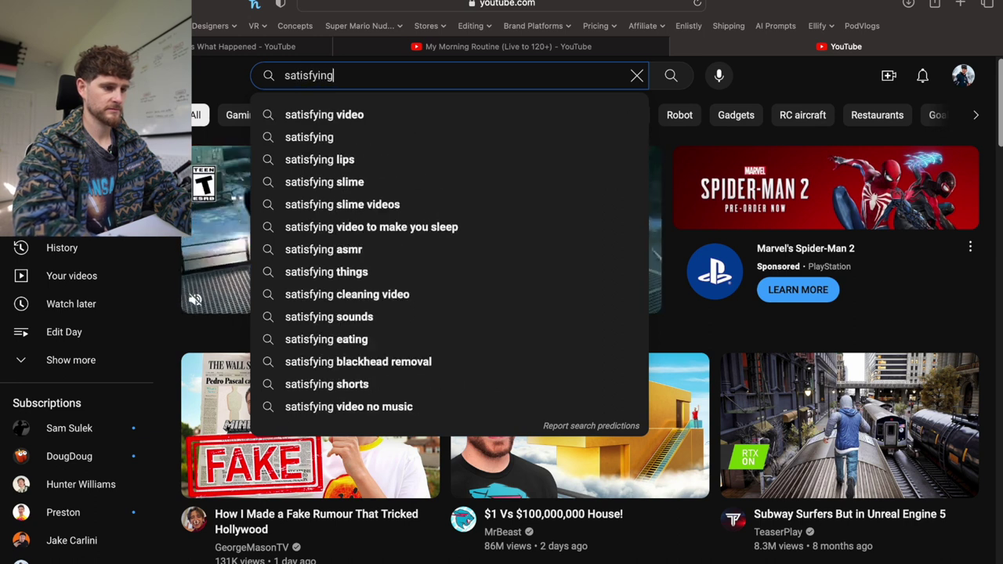
{"action": "key", "text": "Return"}
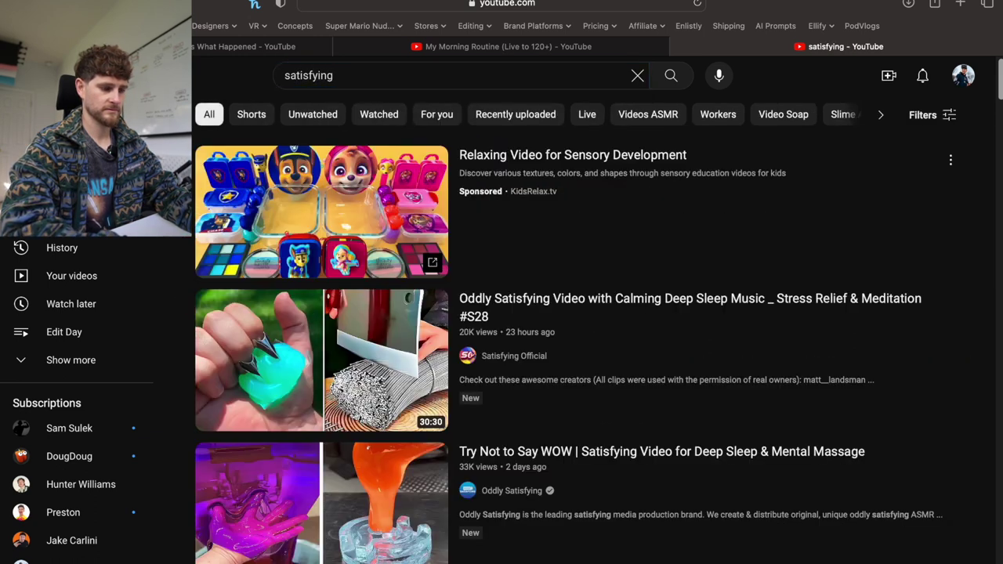
{"action": "scroll", "coordinate": [769, 224], "scroll_direction": "down", "scroll_amount": 1}
{"action": "scroll", "coordinate": [769, 224], "scroll_direction": "down", "scroll_amount": 10}
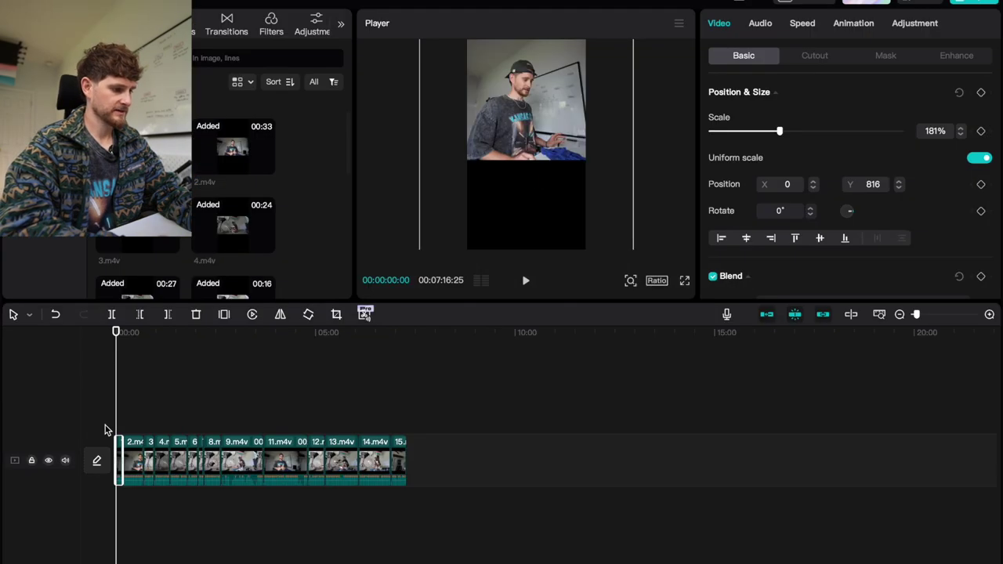
- In CapCut, generate auto captions for the speech in all the clips on the timeline
{"action": "left_click", "coordinate": [106, 429]}
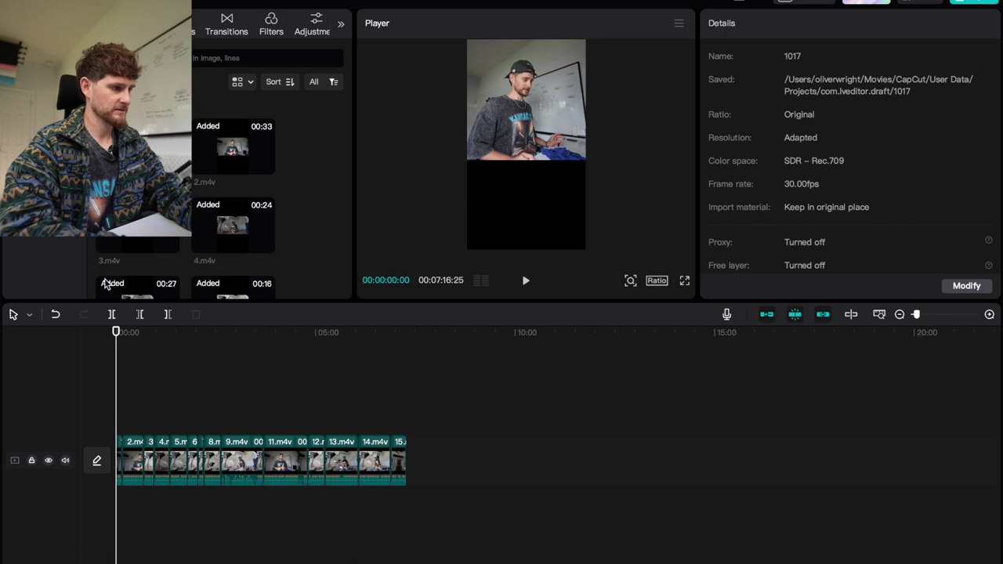
{"action": "left_click", "coordinate": [168, 24]}
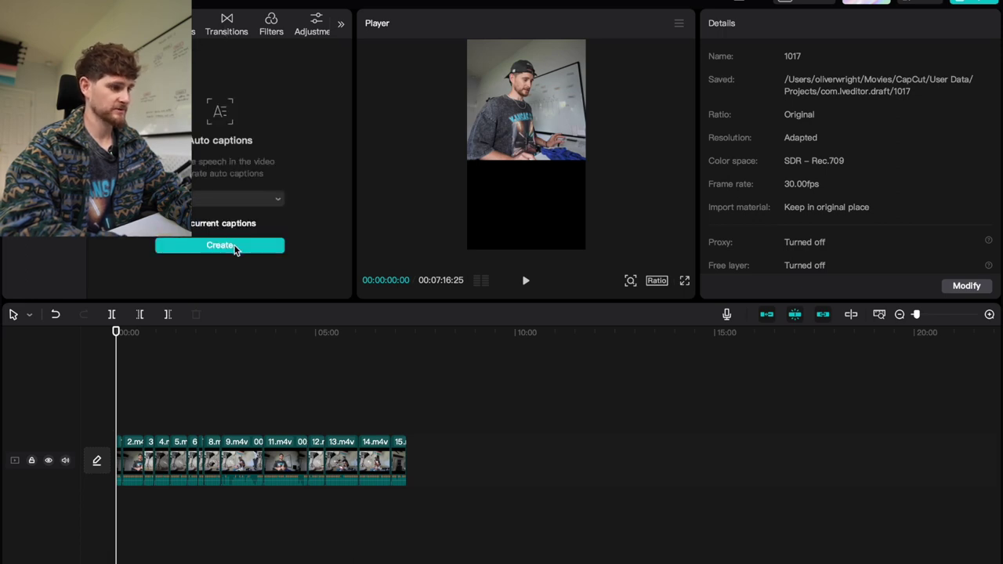
{"action": "left_click", "coordinate": [234, 246]}
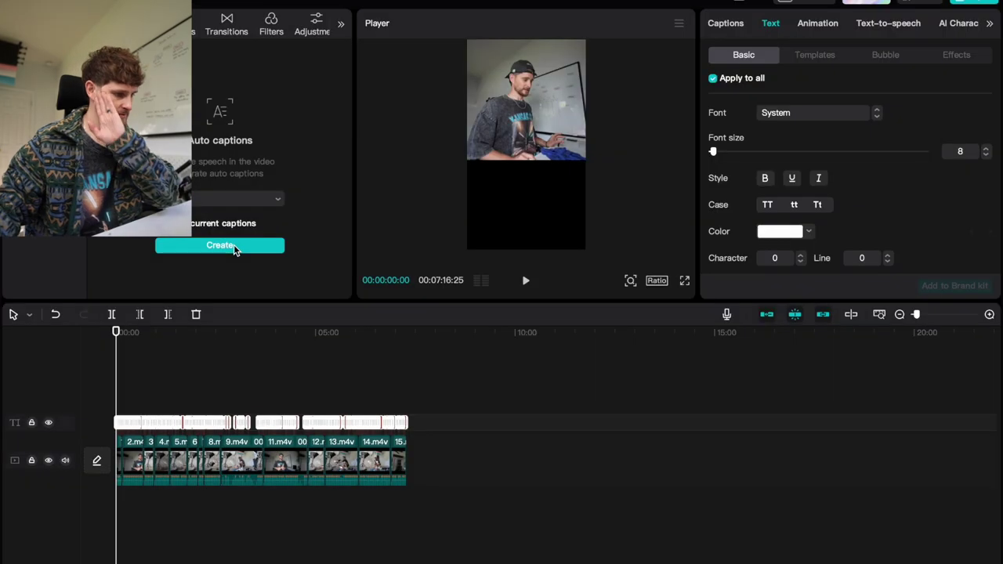
- Apply the free white-and-yellow "The quick brown fox" text template to all captions
{"action": "key", "text": "ctrl+equal"}
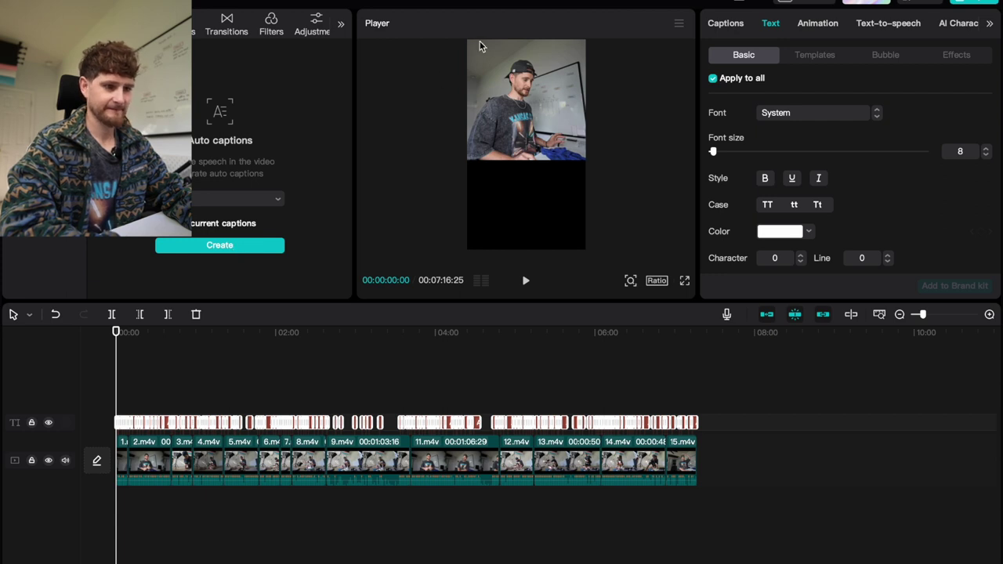
{"action": "left_click", "coordinate": [809, 56]}
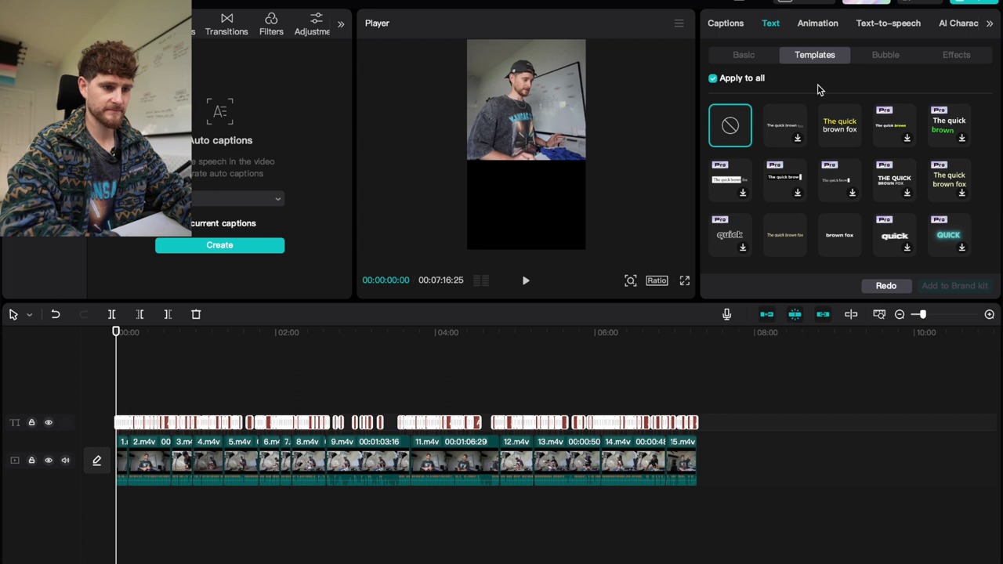
{"action": "left_click", "coordinate": [842, 131]}
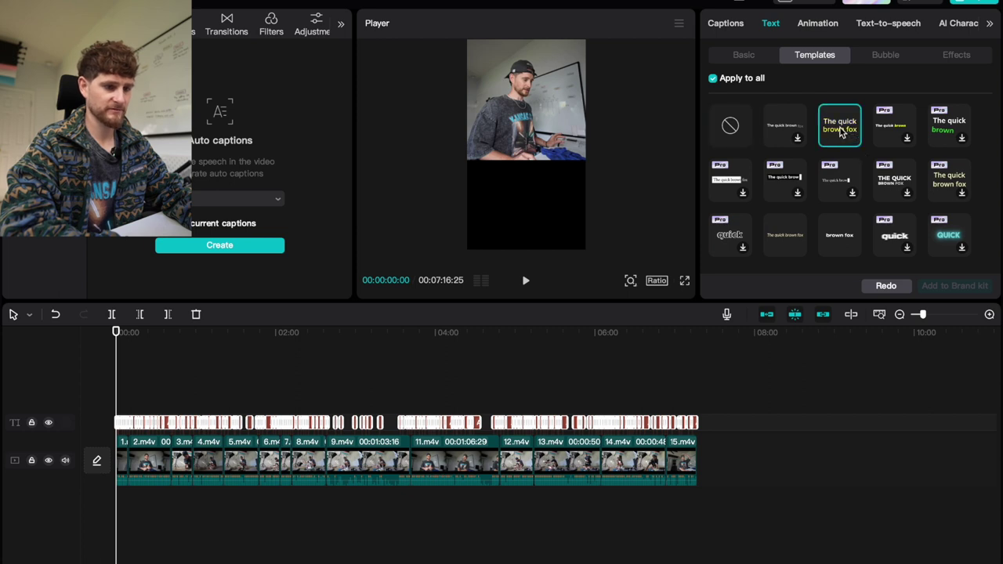
- Add the downloaded 720p satisfying video on a track above the clips, scaled to 224% with its Y position at -500
{"action": "left_click", "coordinate": [879, 63]}
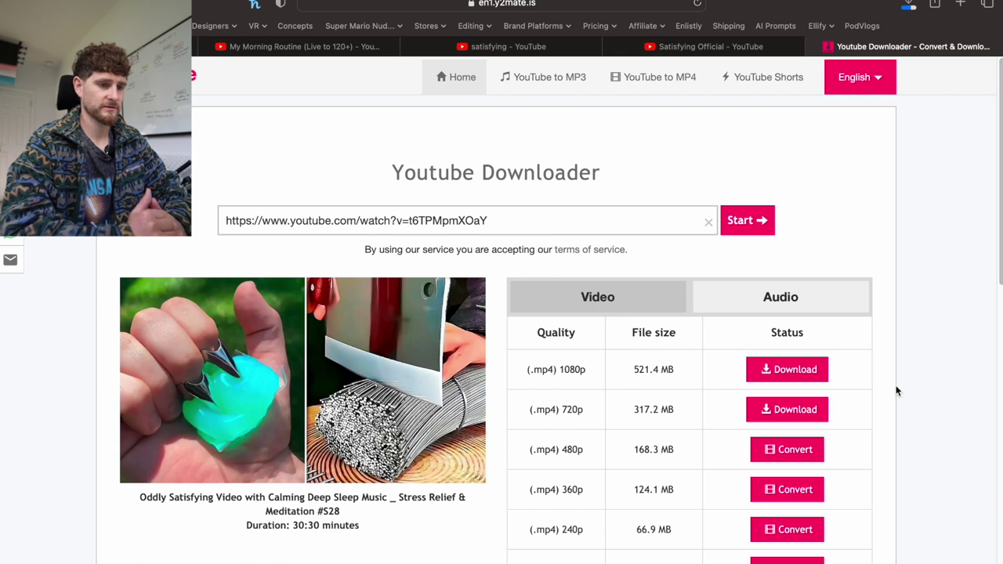
{"action": "left_click_drag", "start_coordinate": [549, 71], "coordinate": [154, 544]}
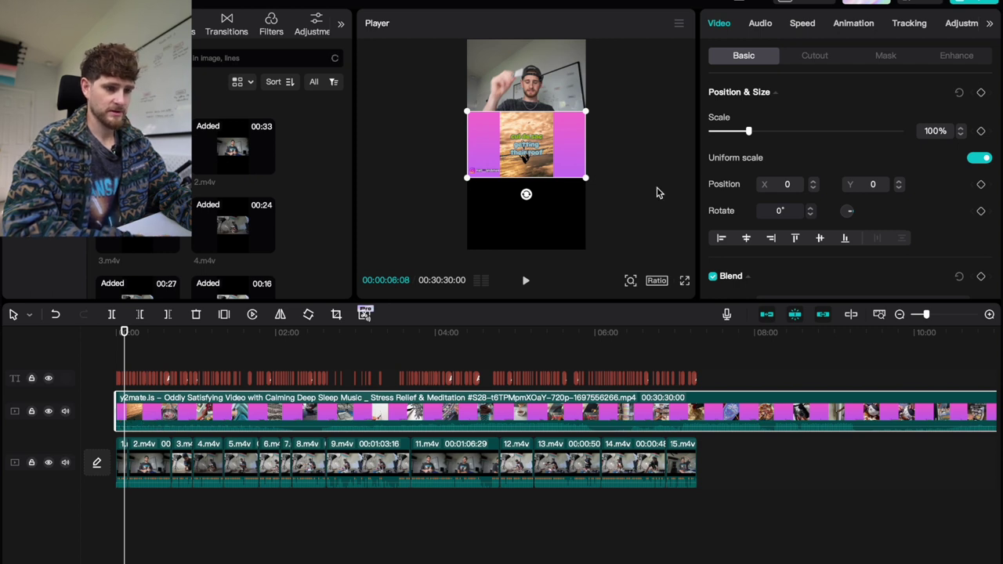
{"action": "left_click_drag", "start_coordinate": [750, 134], "coordinate": [796, 147]}
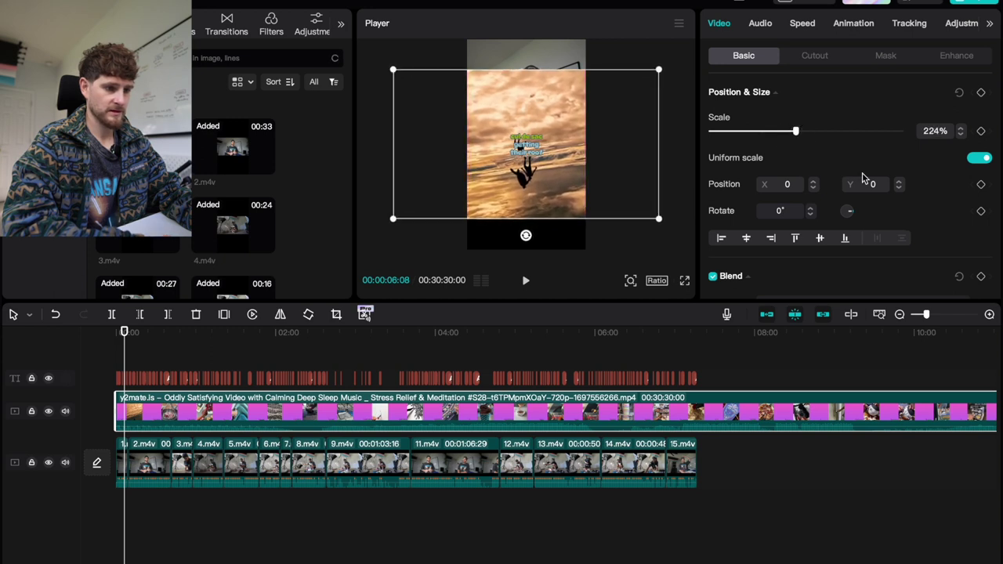
{"action": "type", "text": "-500"}
{"action": "key", "text": "Return"}
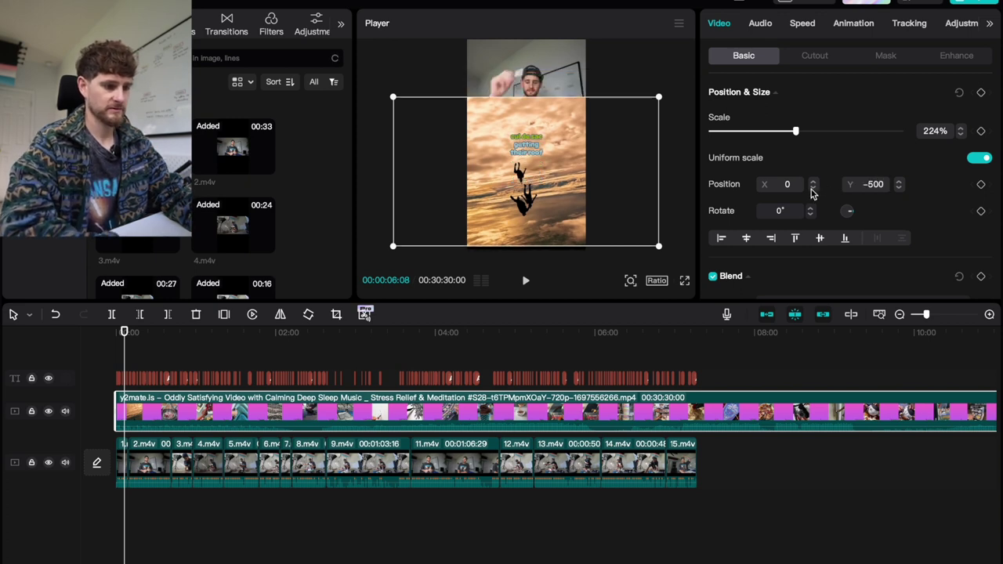
{"action": "scroll", "coordinate": [828, 215], "scroll_direction": "down", "scroll_amount": 2}
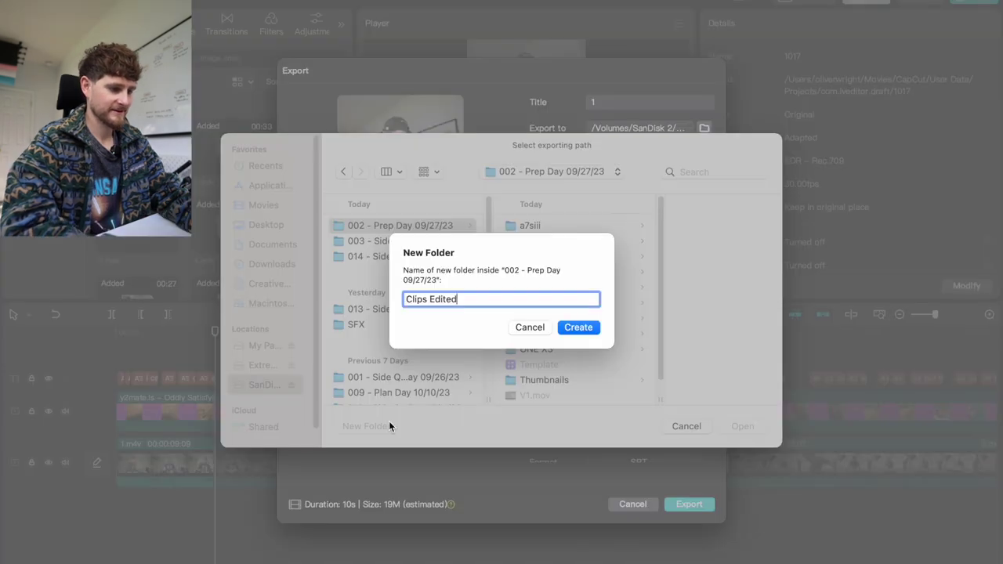
- Create a Clips Edited folder inside 002 - Prep Day 09/27/23 as the export destination and export the video titled 1
{"action": "key", "text": "Return"}
{"action": "left_click", "coordinate": [743, 428]}
{"action": "left_click", "coordinate": [697, 506]}
{"action": "left_click", "coordinate": [689, 505]}
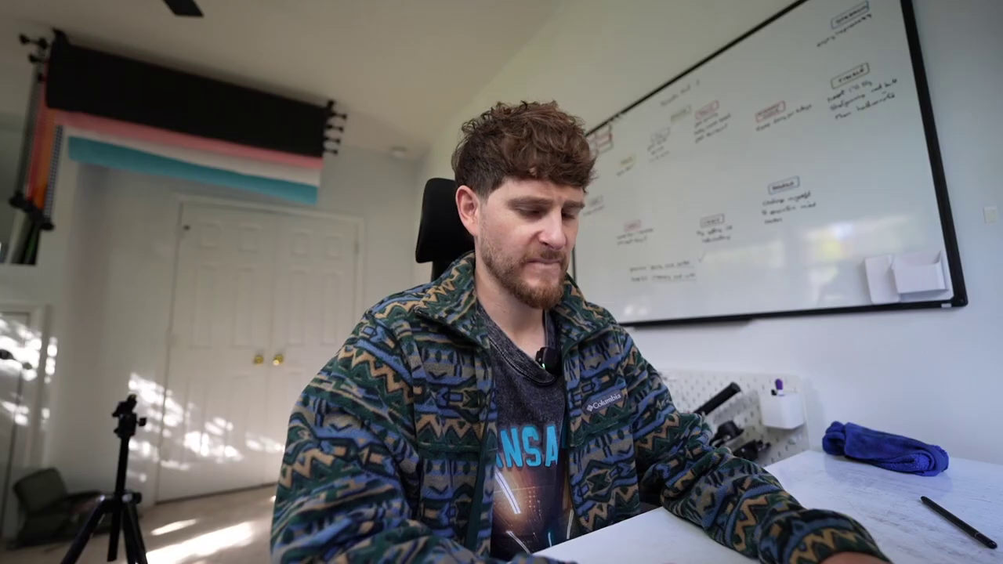
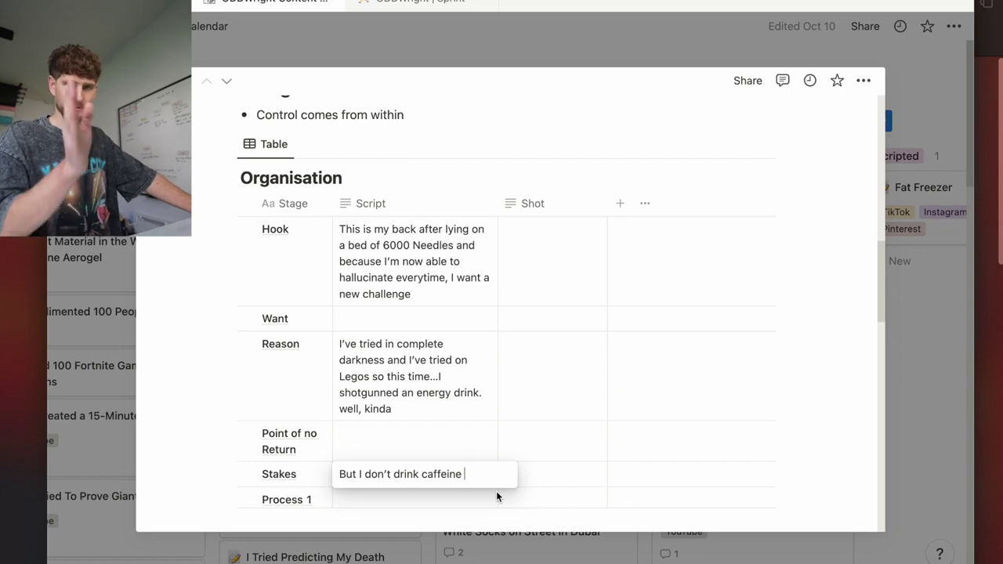
- Edit the Stakes script in the Organisation table to read "But I don't normally drink caffeine"
{"action": "key", "text": "Escape"}
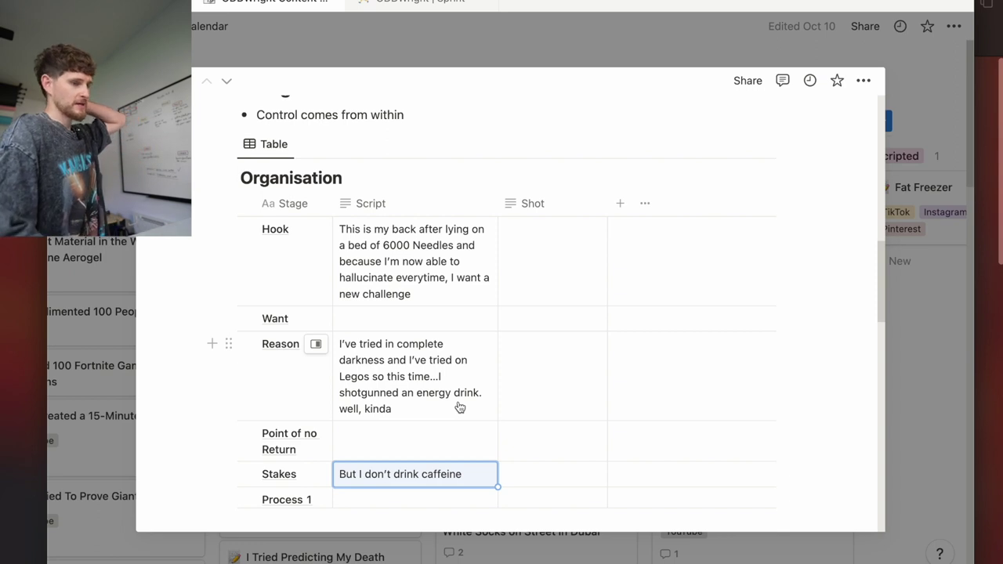
{"action": "left_click", "coordinate": [397, 474]}
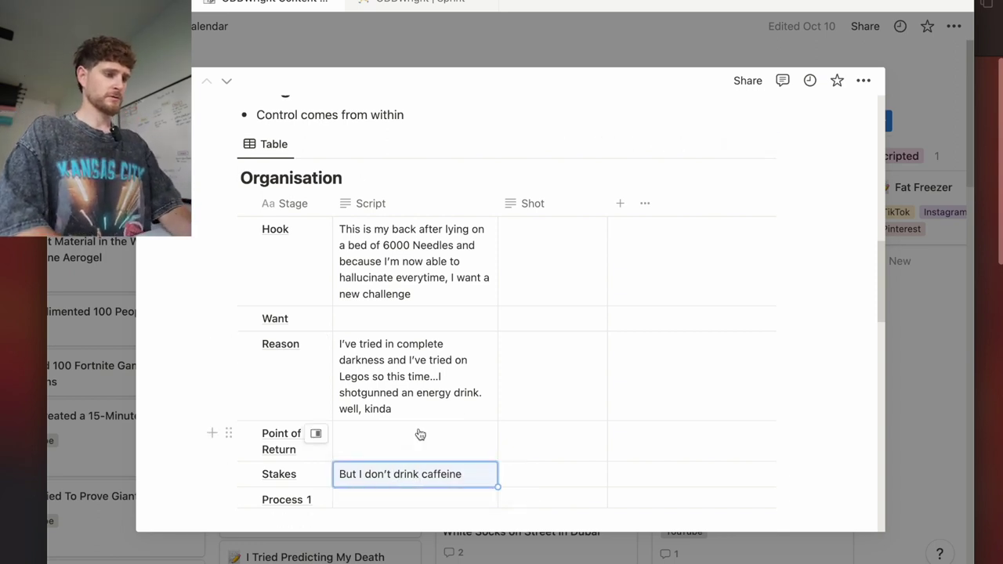
{"action": "scroll", "coordinate": [419, 432], "scroll_direction": "down", "scroll_amount": 3}
{"action": "left_click", "coordinate": [390, 295]}
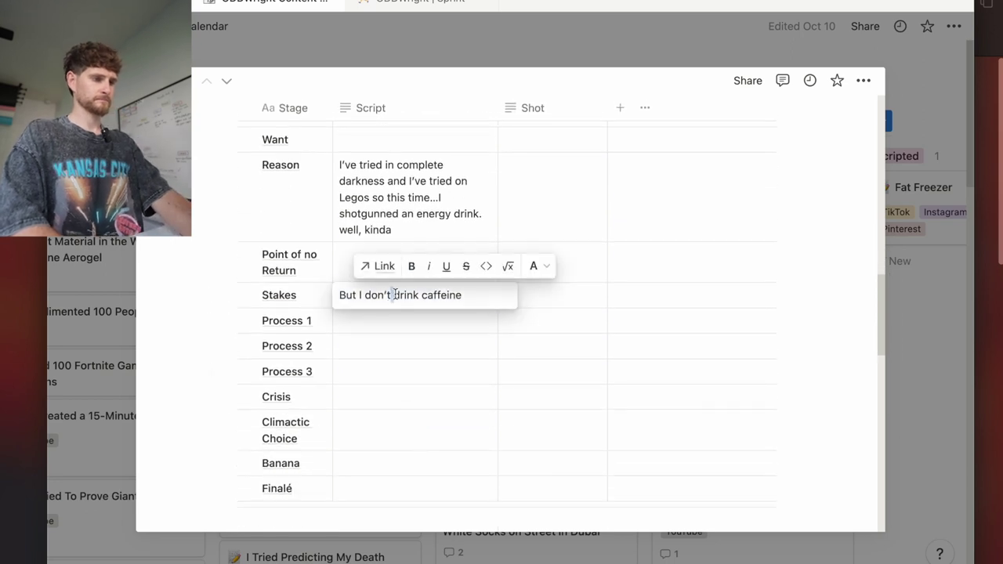
{"action": "type", "text": "normally"}
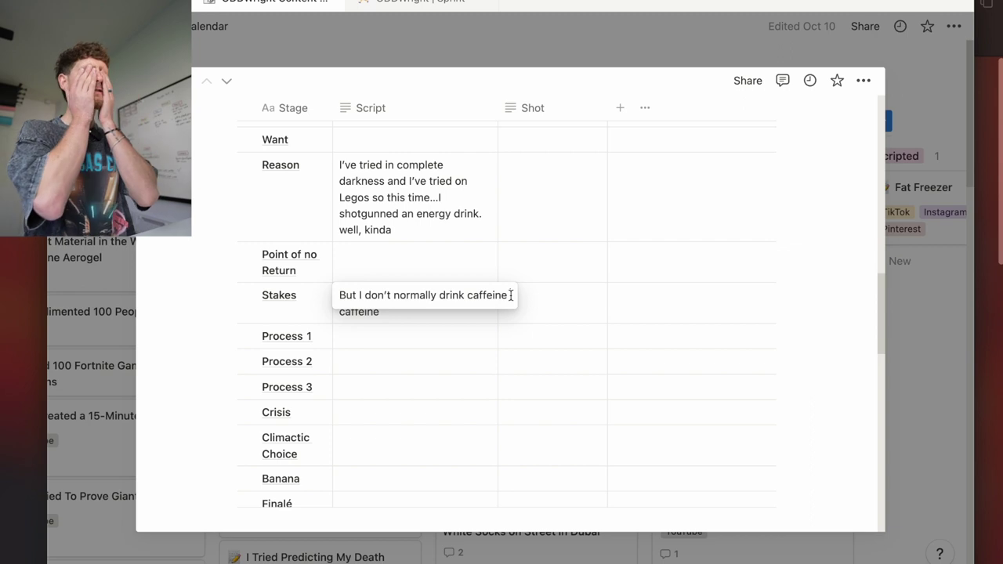
- Switch to Finder and preview 20231017_C6055.MP4 from the S2E2 - Red Bull folder, skimming its first few minutes
{"action": "key", "text": "super+Tab"}
{"action": "key", "text": "super+Tab"}
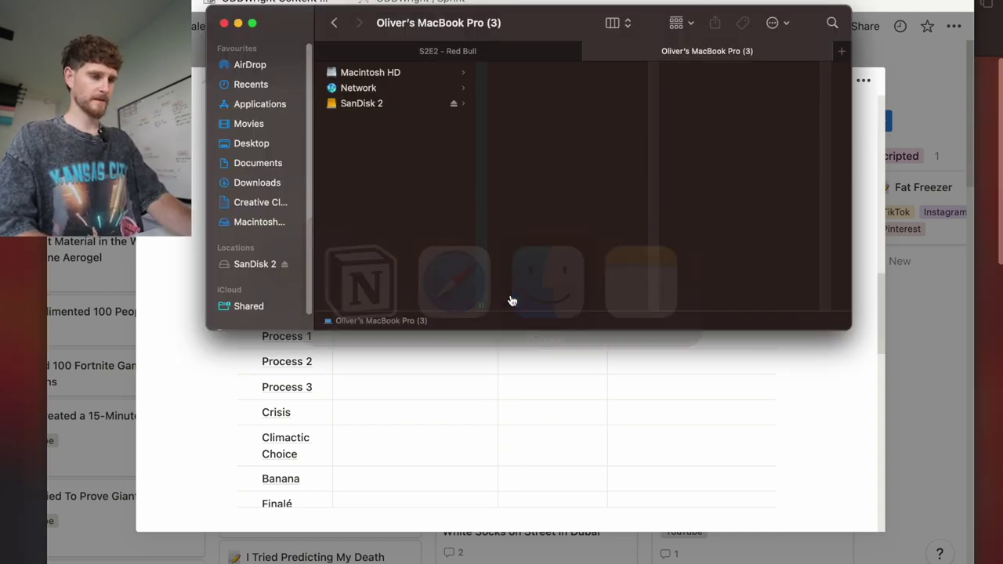
{"action": "left_click", "coordinate": [425, 57]}
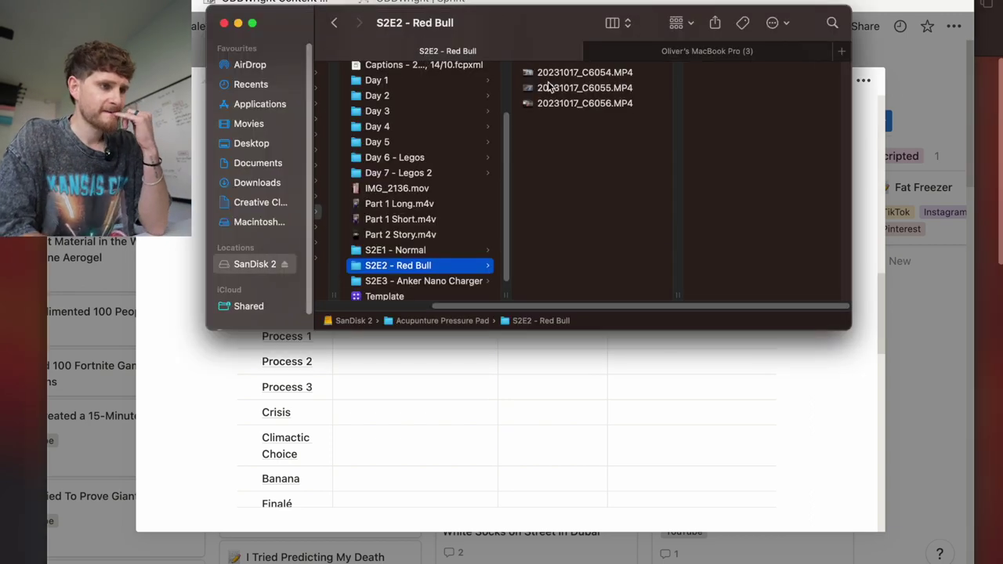
{"action": "left_click", "coordinate": [553, 96]}
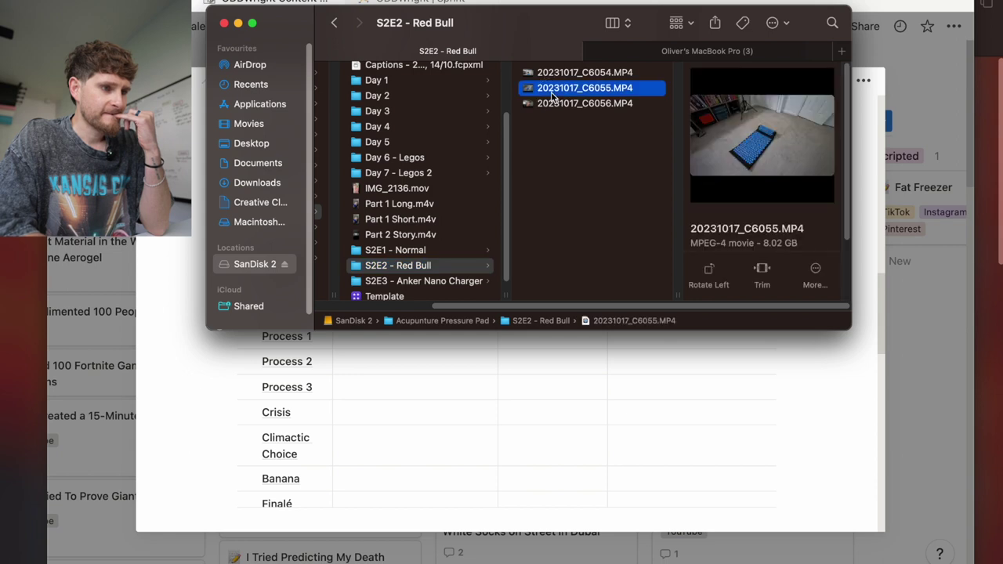
{"action": "key", "text": "space"}
{"action": "left_click", "coordinate": [261, 550]}
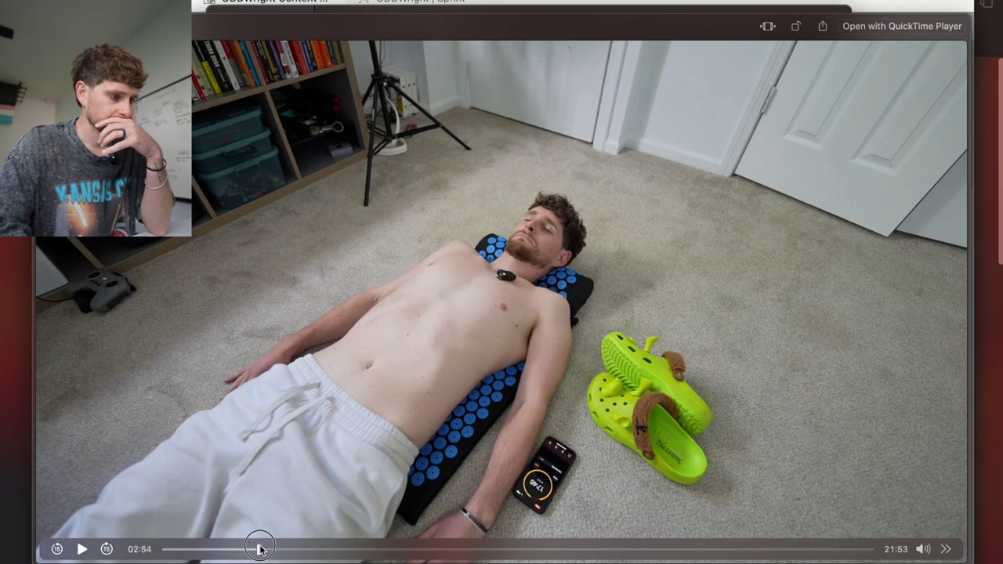
{"action": "left_click_drag", "start_coordinate": [261, 550], "coordinate": [307, 553]}
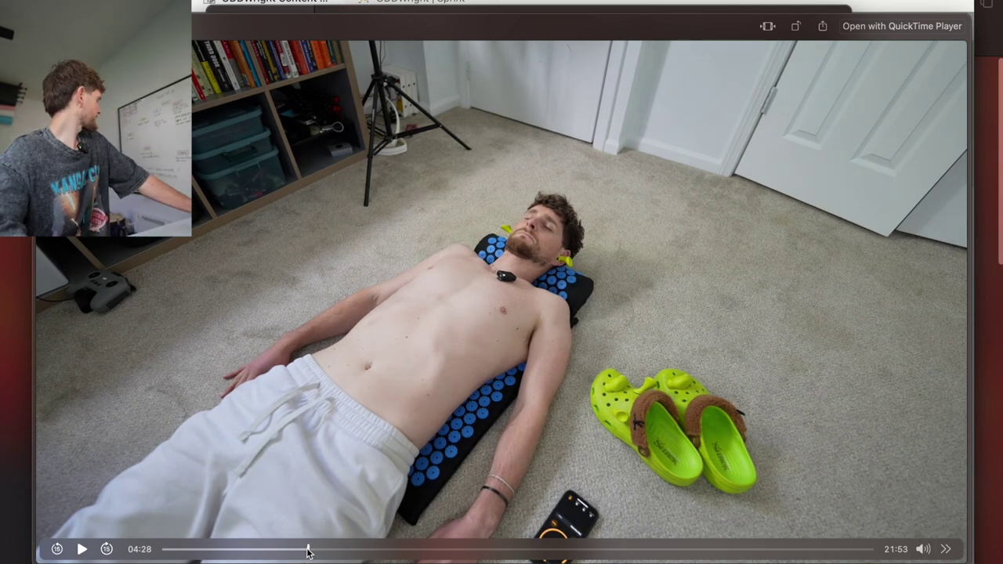
{"action": "left_click_drag", "start_coordinate": [308, 553], "coordinate": [171, 555]}
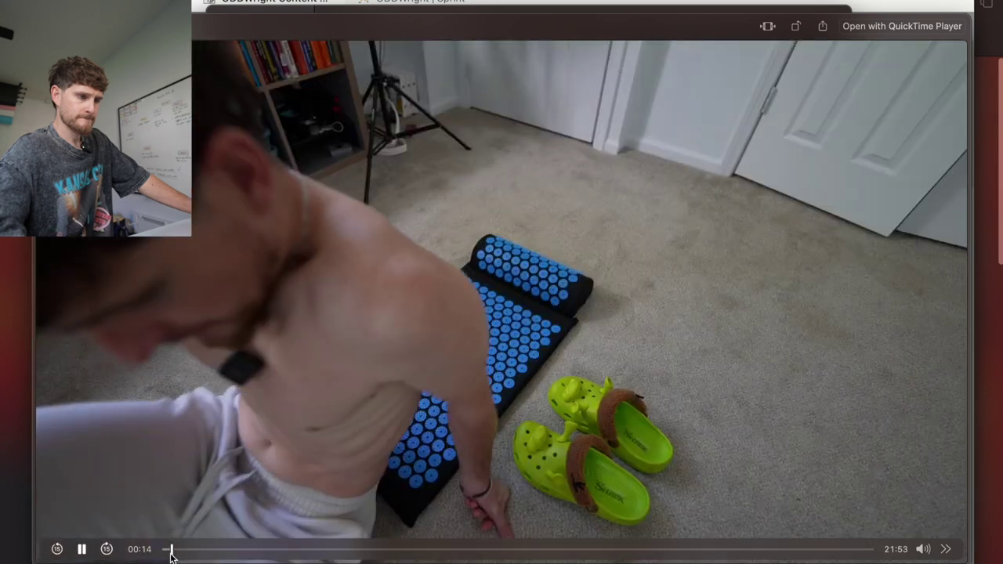
- Raise the system volume and review what is said in the first 45 seconds of the previewed footage
{"action": "key", "text": "XF86AudioRaiseVolume"}
{"action": "key", "text": "XF86AudioRaiseVolume"}
{"action": "key", "text": "XF86AudioRaiseVolume"}
{"action": "key", "text": "XF86AudioRaiseVolume"}
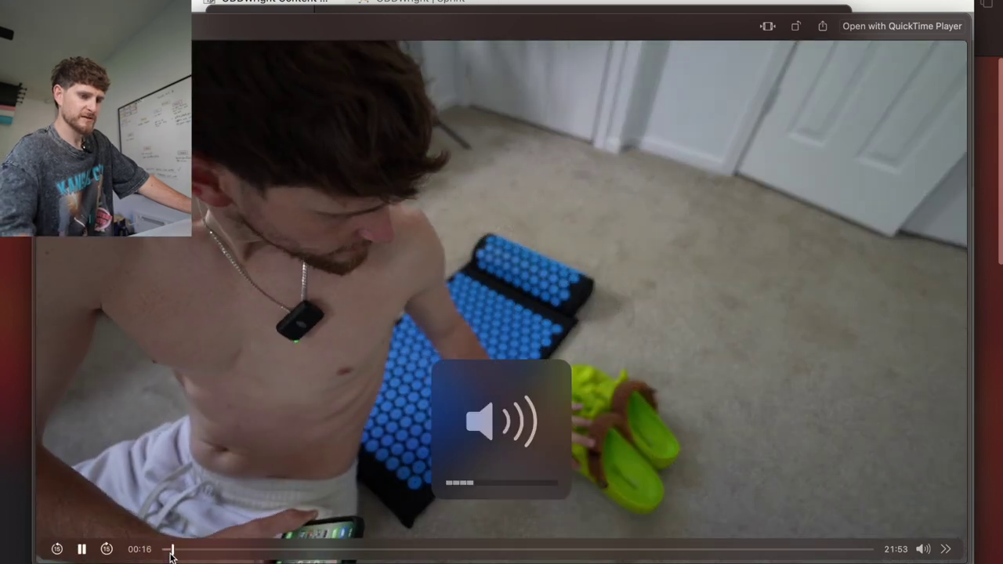
{"action": "left_click_drag", "start_coordinate": [171, 554], "coordinate": [182, 553]}
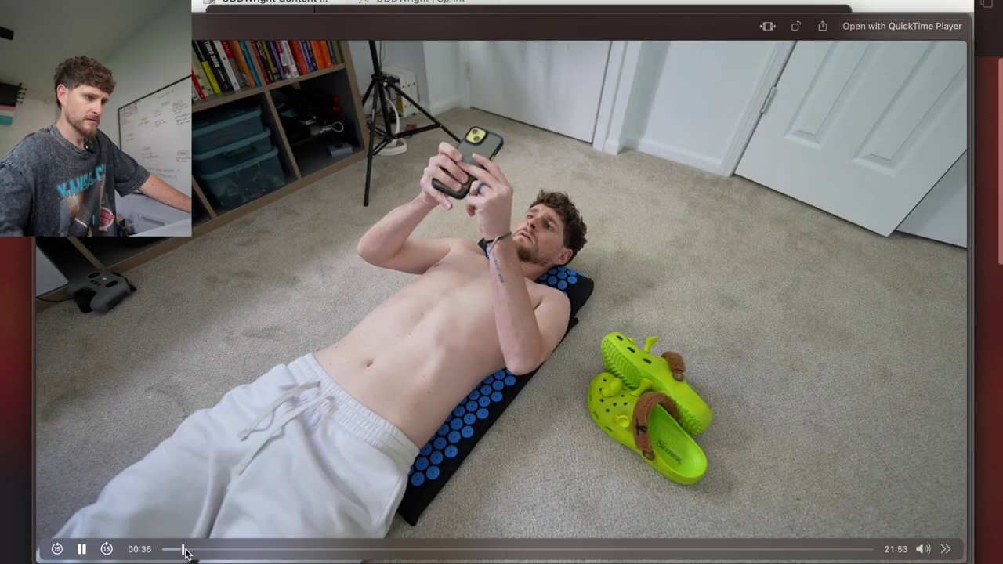
{"action": "left_click_drag", "start_coordinate": [183, 553], "coordinate": [186, 553]}
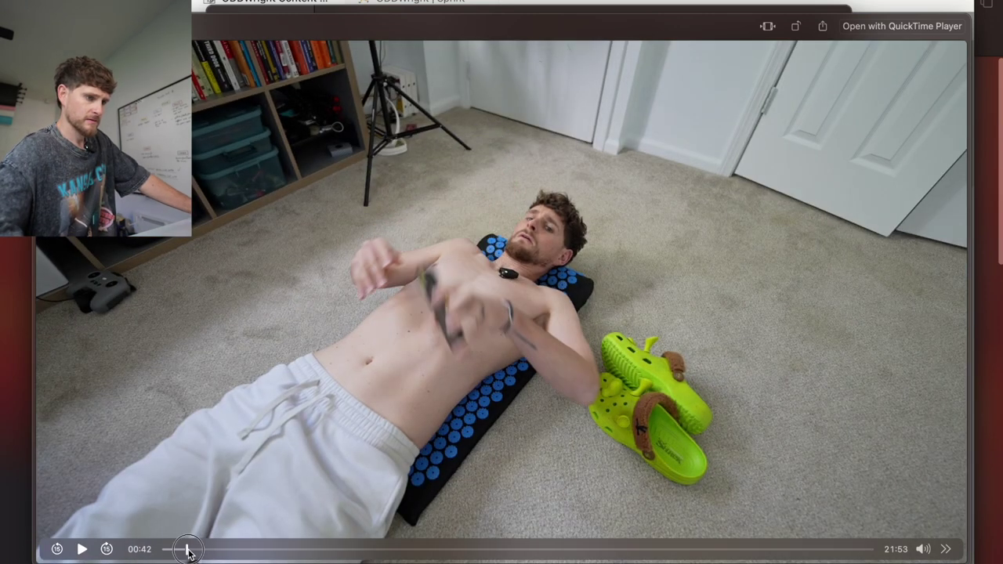
{"action": "left_click_drag", "start_coordinate": [188, 553], "coordinate": [175, 554]}
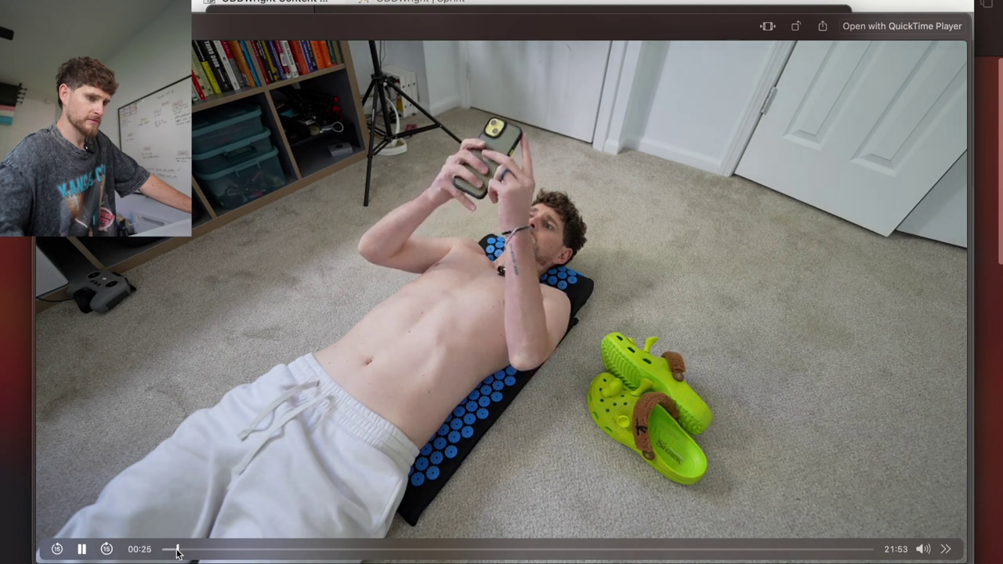
- Check the start of 20231017_C6056.MP4, return to 20231017_C6055.MP4 to review it up to about 1:12, and close the preview
{"action": "key", "text": "Down"}
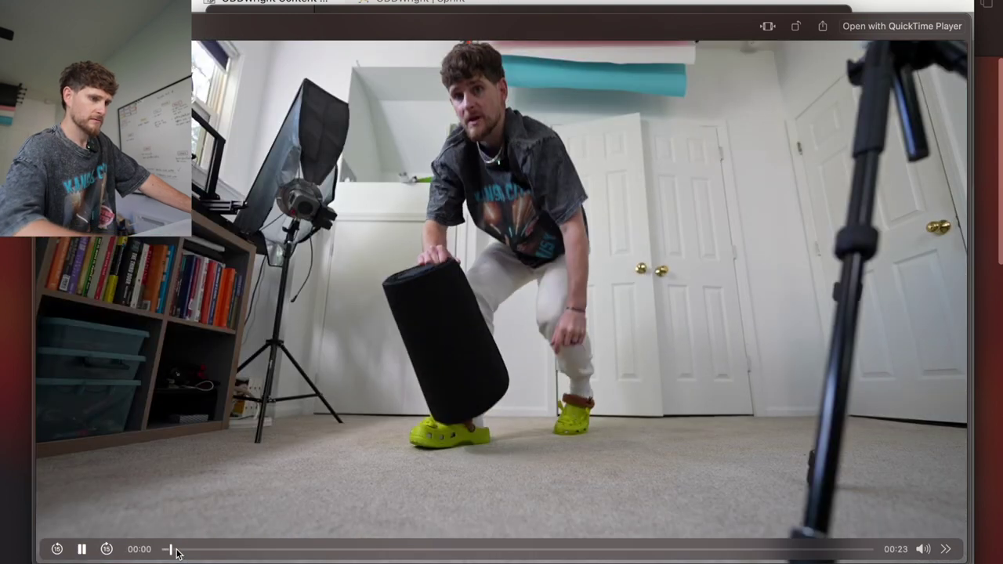
{"action": "key", "text": "Up"}
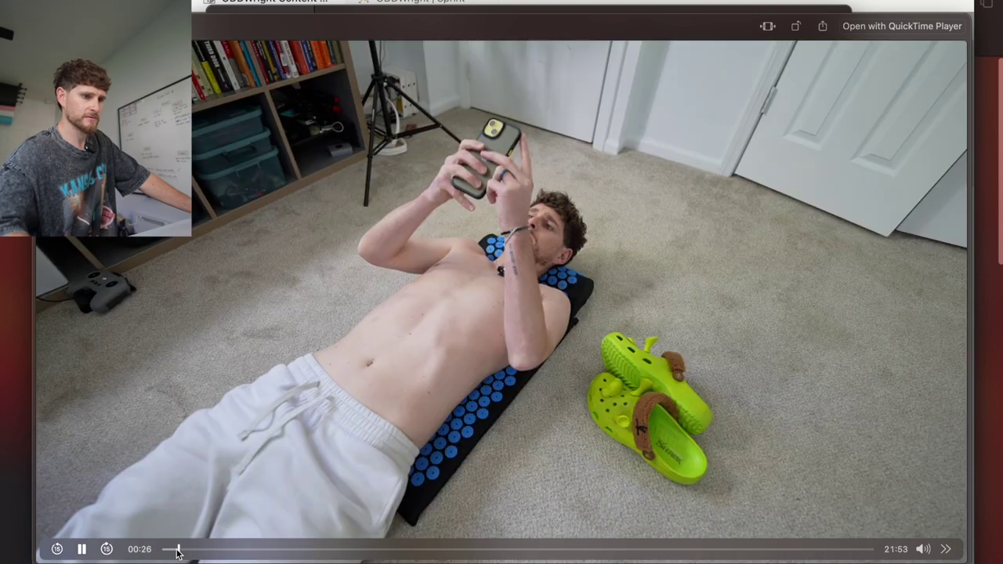
{"action": "left_click_drag", "start_coordinate": [178, 553], "coordinate": [184, 550]}
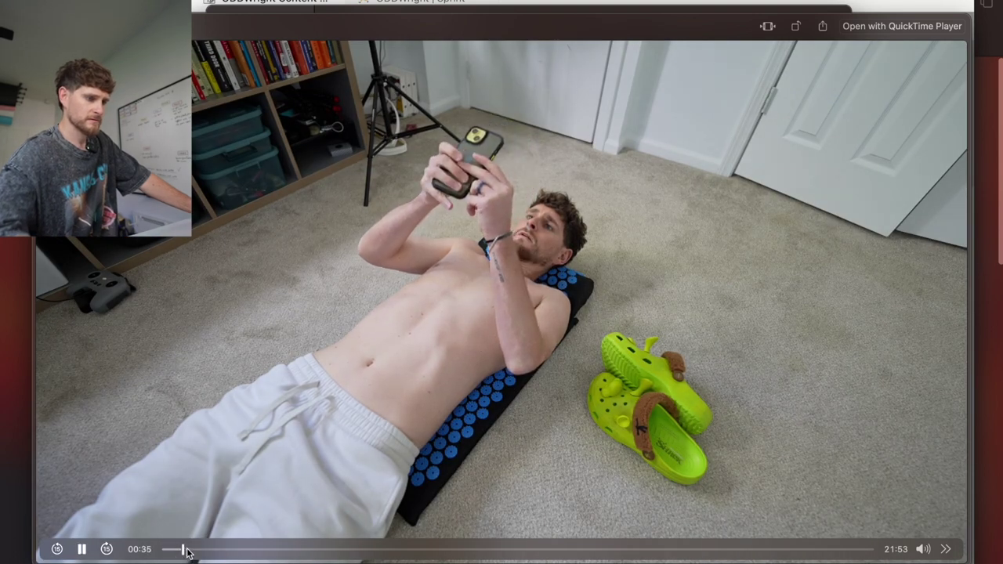
{"action": "left_click", "coordinate": [188, 552]}
{"action": "left_click", "coordinate": [196, 552]}
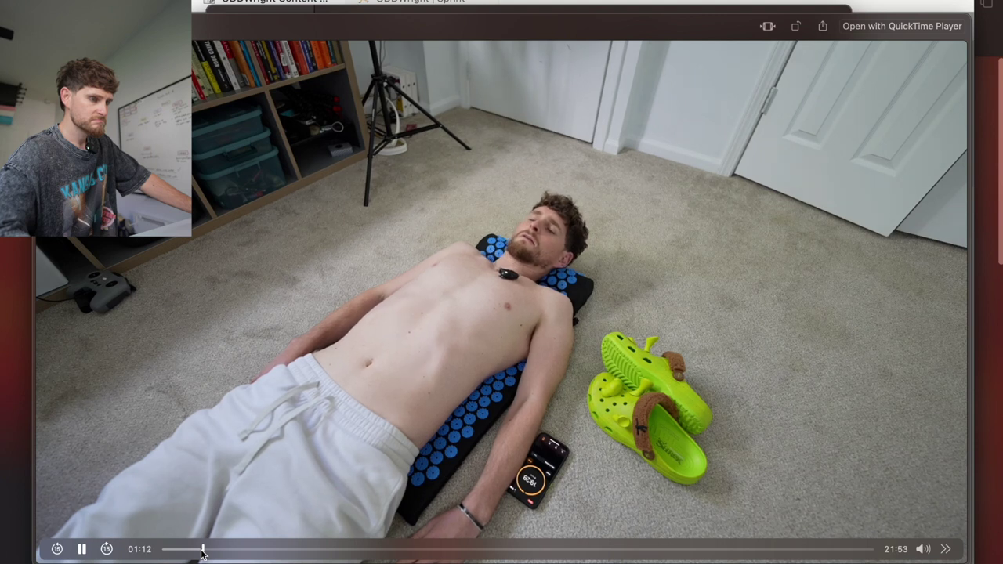
{"action": "key", "text": "space"}
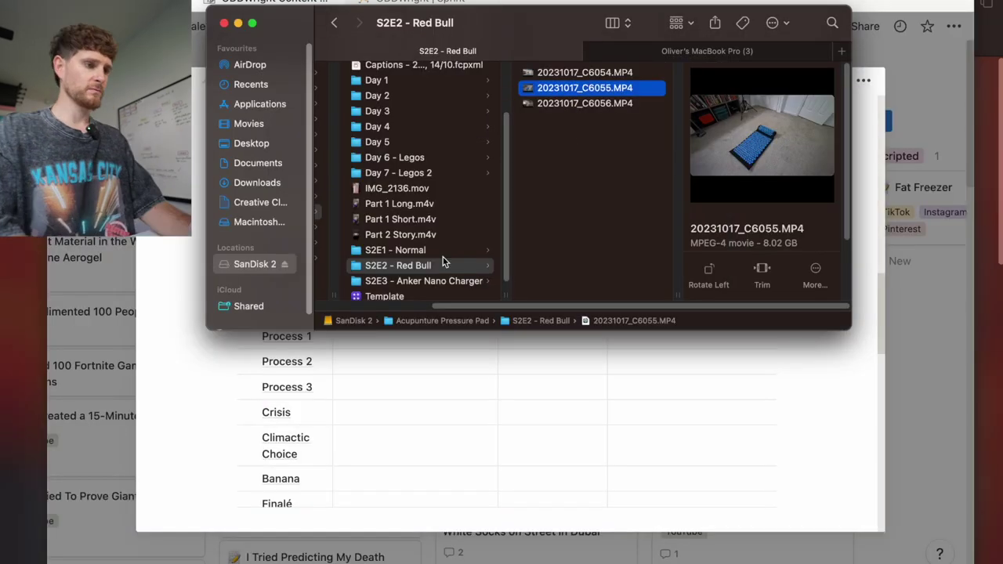
- Open the Template library from the Acupunture Pressure Pad folder in Final Cut Pro and load its S2E1 project
{"action": "left_click", "coordinate": [438, 296]}
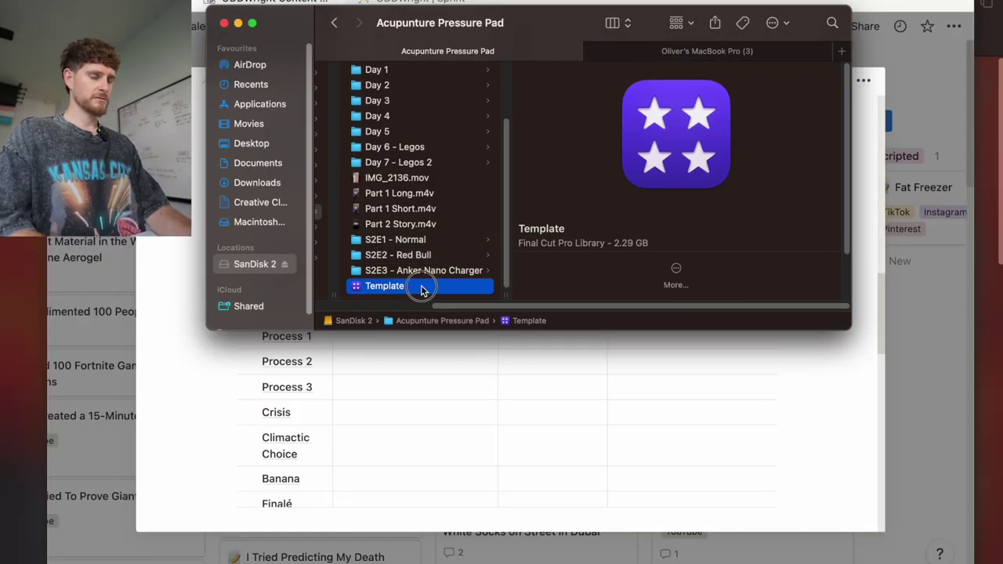
{"action": "double_click", "coordinate": [421, 290]}
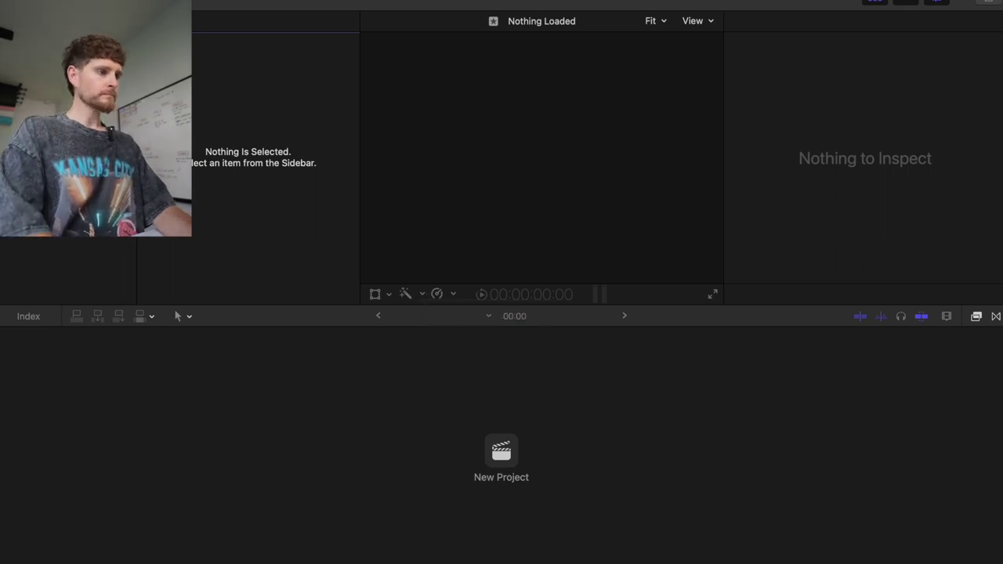
{"action": "scroll", "coordinate": [253, 232], "scroll_direction": "down", "scroll_amount": 10}
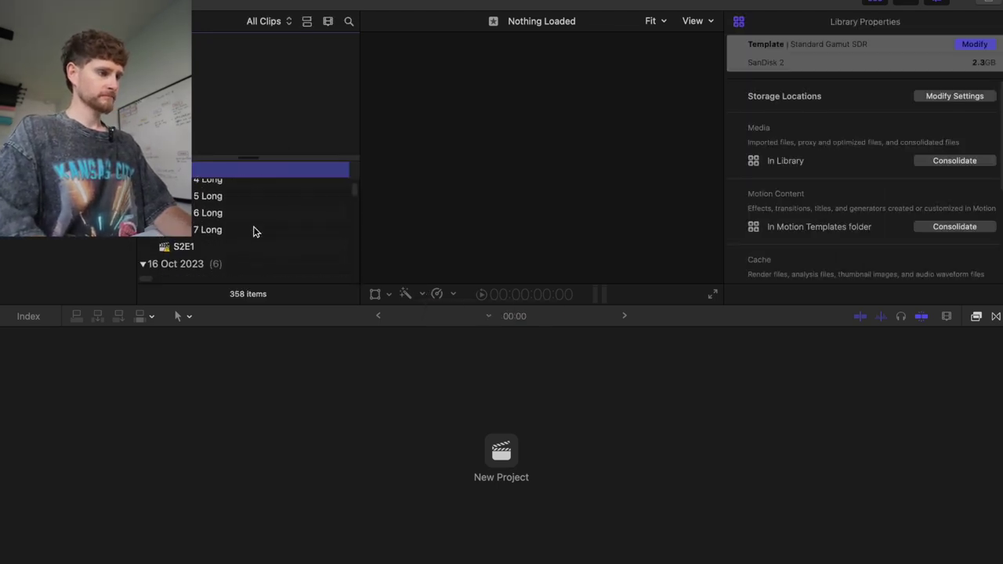
{"action": "left_click", "coordinate": [245, 229]}
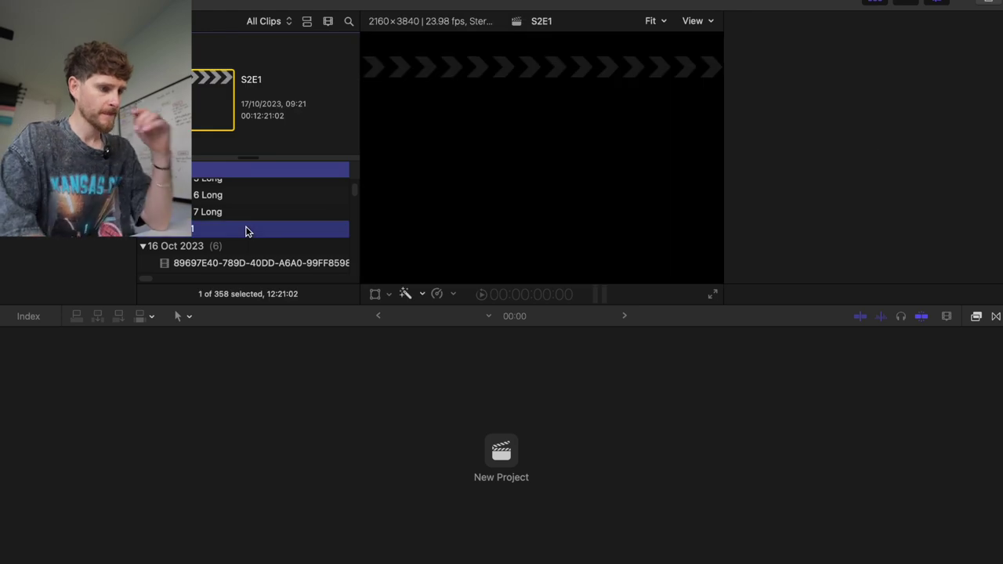
{"action": "double_click", "coordinate": [246, 230]}
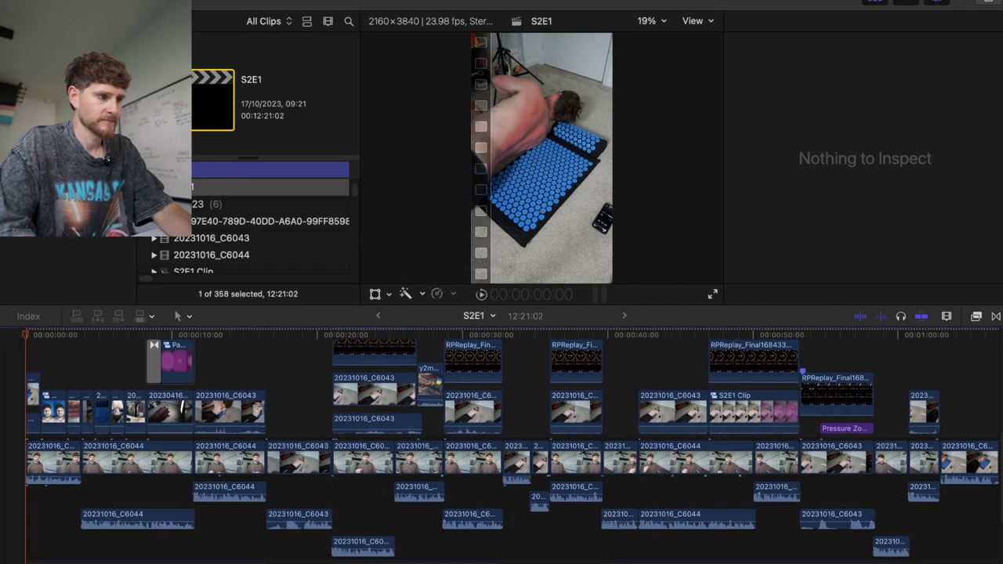
- Duplicate the S2E1 project as SE2, keeping the vertical 2160x3840 format at 23.98p
{"action": "right_click", "coordinate": [243, 194]}
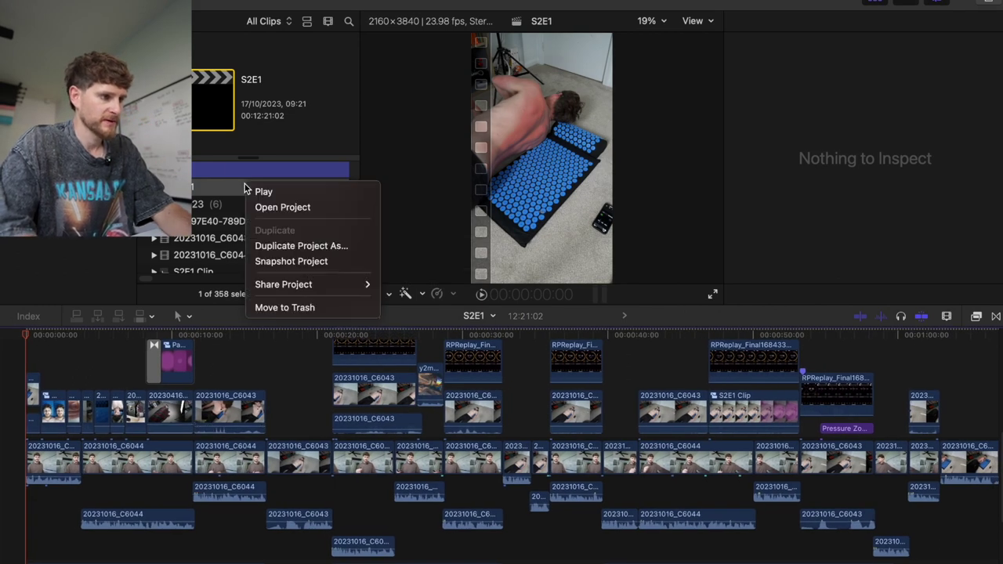
{"action": "left_click", "coordinate": [273, 249]}
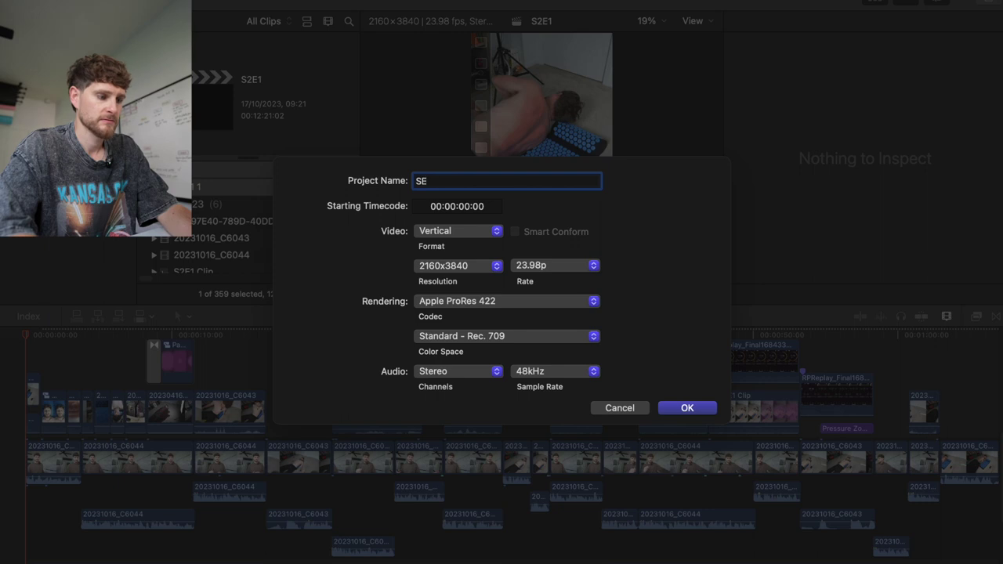
{"action": "left_click", "coordinate": [667, 409]}
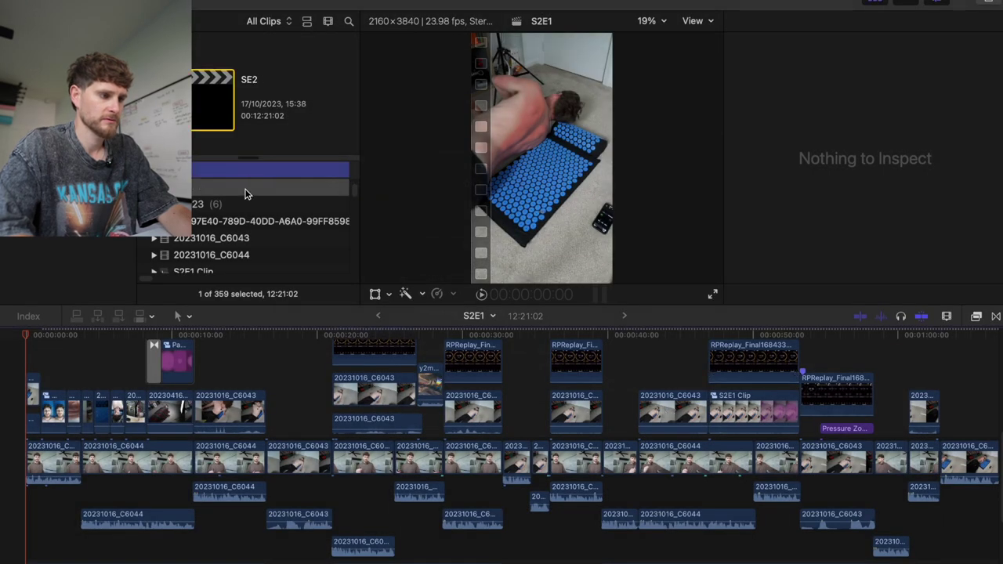
{"action": "scroll", "coordinate": [244, 193], "scroll_direction": "up", "scroll_amount": 2}
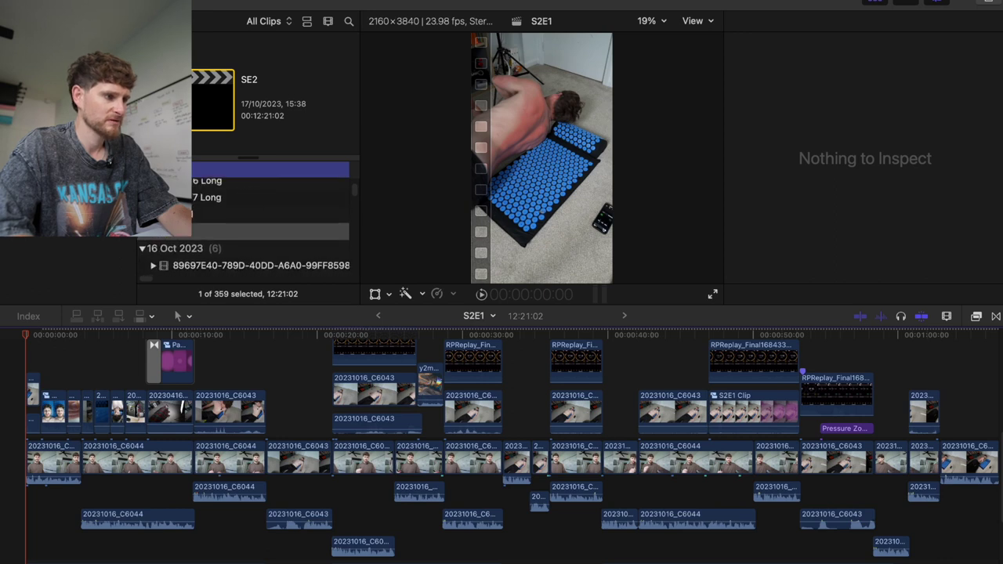
- Rename the duplicated SE2 project to S2E2 and open it in the timeline
{"action": "left_click", "coordinate": [186, 235]}
{"action": "right_click", "coordinate": [186, 238]}
{"action": "key", "text": "Escape"}
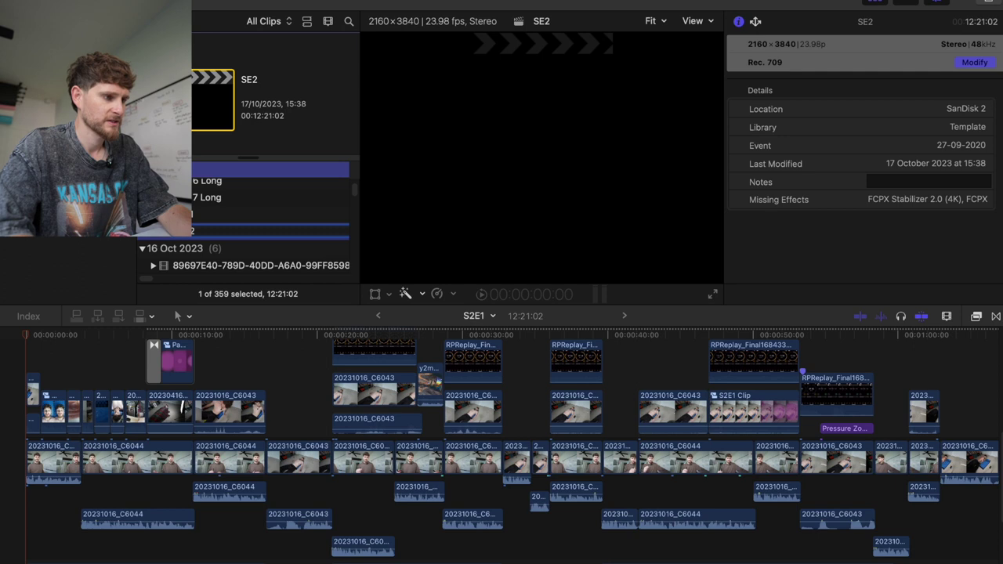
{"action": "type", "text": "@"}
{"action": "key", "text": "Return"}
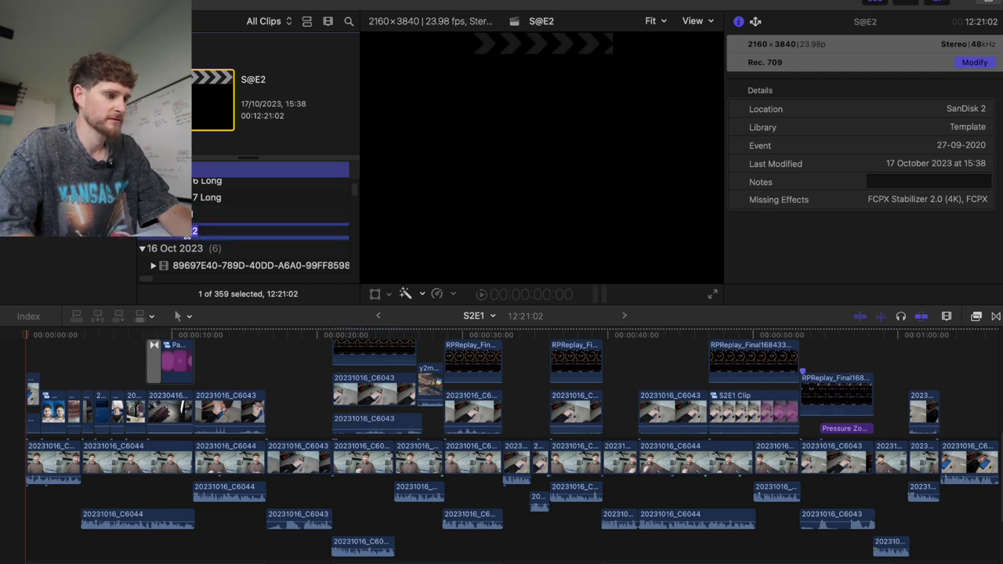
{"action": "type", "text": "S2E2"}
{"action": "key", "text": "Return"}
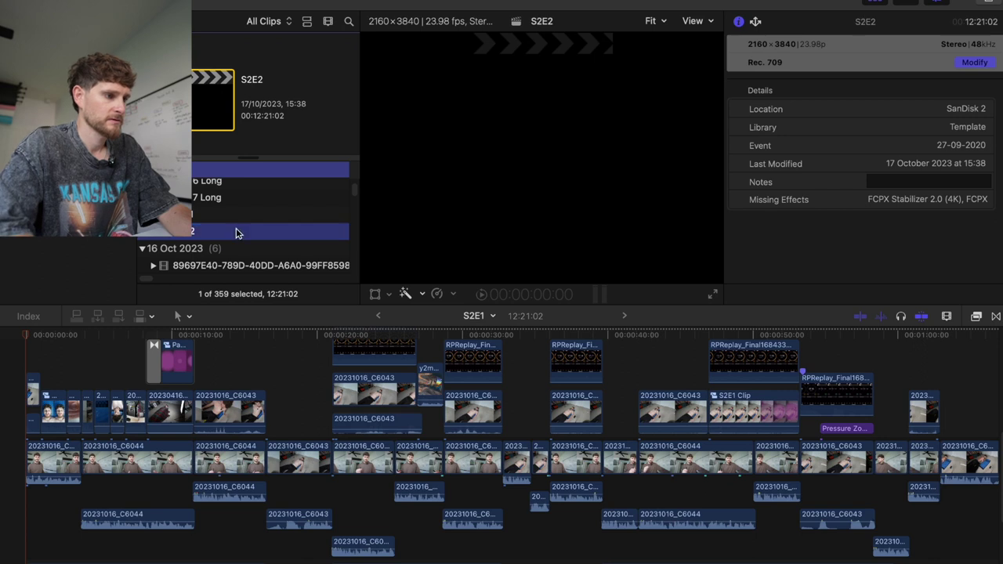
{"action": "double_click", "coordinate": [238, 234]}
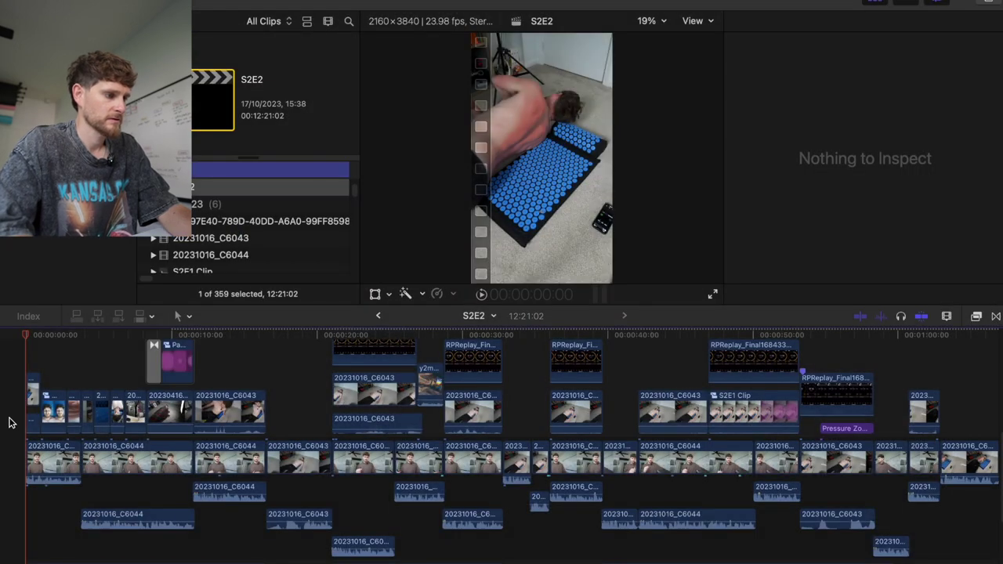
- Replace the S2E2 timeline's contents with 20231017_C6054.MP4, 20231017_C6055.MP4 and 20231017_C6056.MP4 from the S2E2 - Red Bull folder
{"action": "key", "text": "super+Tab"}
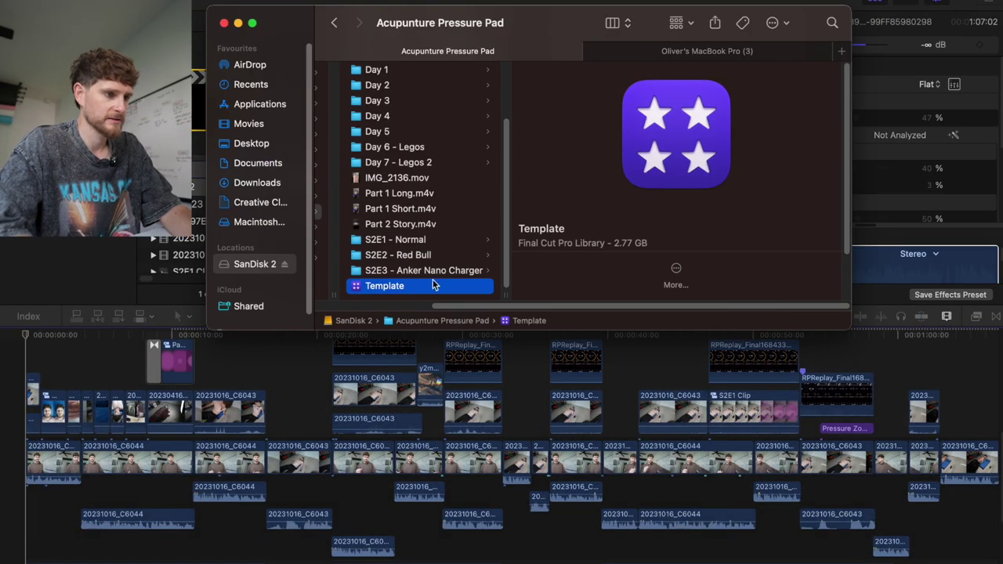
{"action": "left_click", "coordinate": [427, 257]}
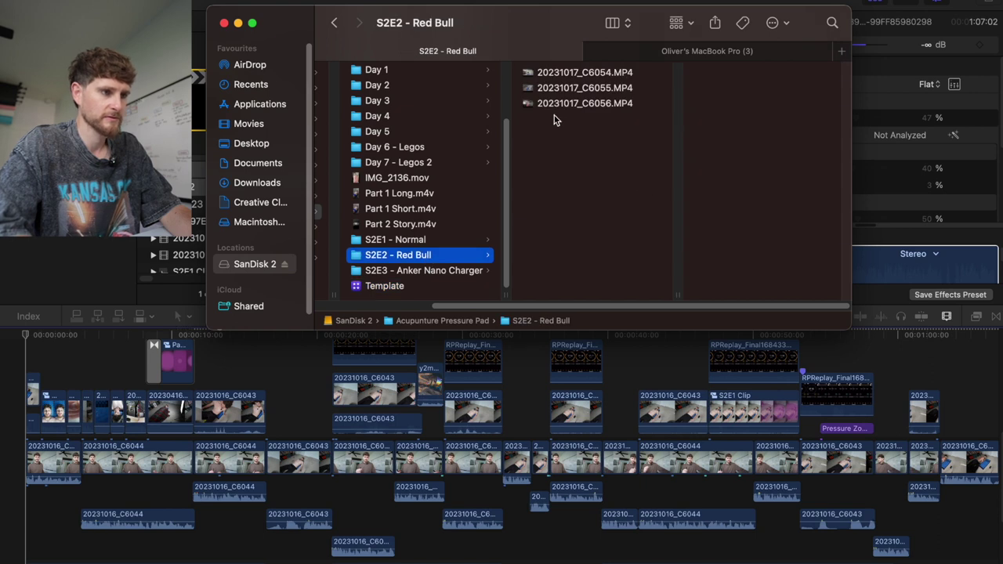
{"action": "left_click_drag", "start_coordinate": [553, 120], "coordinate": [556, 60]}
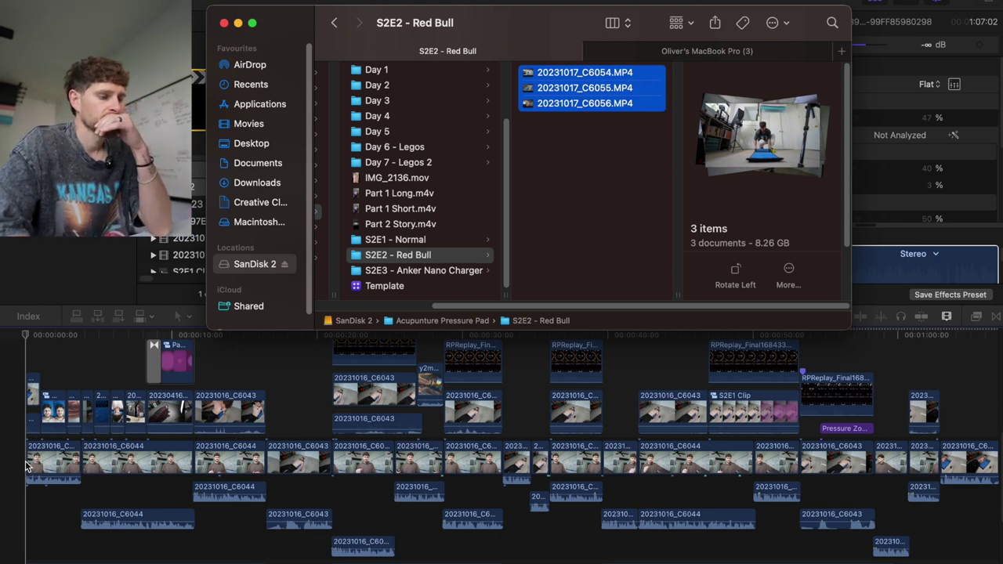
{"action": "left_click", "coordinate": [577, 211]}
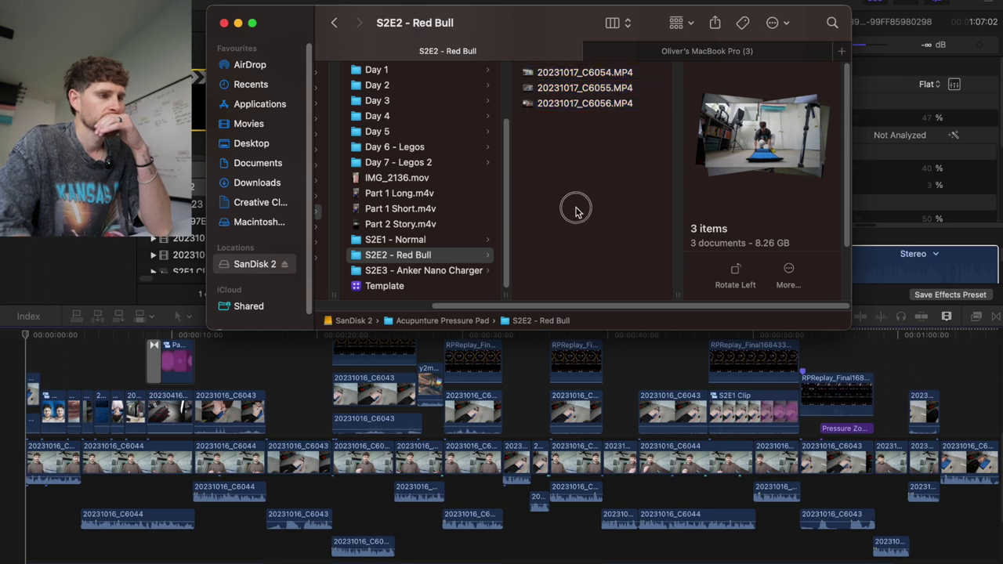
{"action": "left_click_drag", "start_coordinate": [578, 193], "coordinate": [577, 44]}
{"action": "left_click_drag", "start_coordinate": [541, 112], "coordinate": [11, 456]}
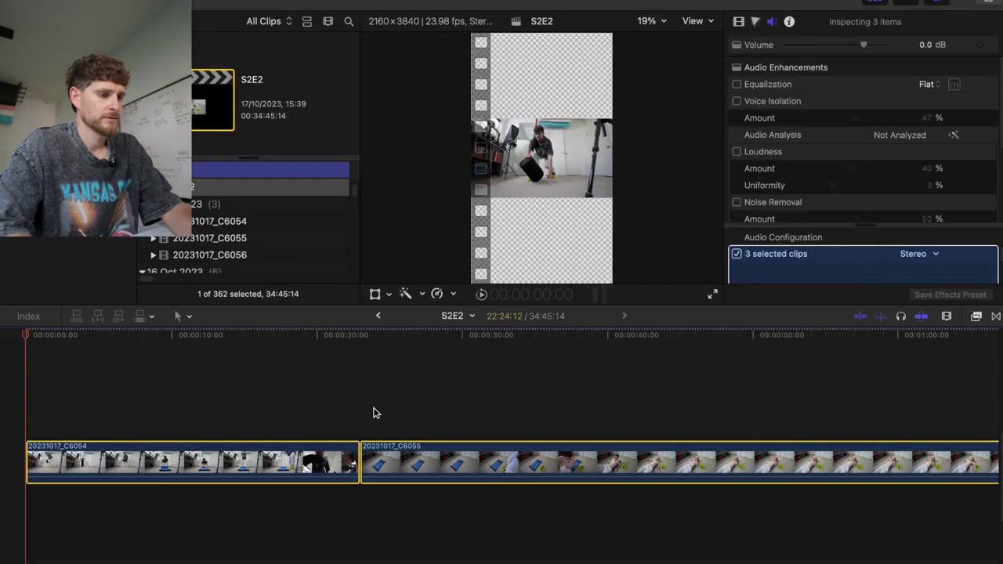
- Zoom out the timeline and play the spoken moments of 20231017_C6055 around 2:07 and 5:26
{"action": "left_click", "coordinate": [566, 403]}
{"action": "key", "text": "super+minus"}
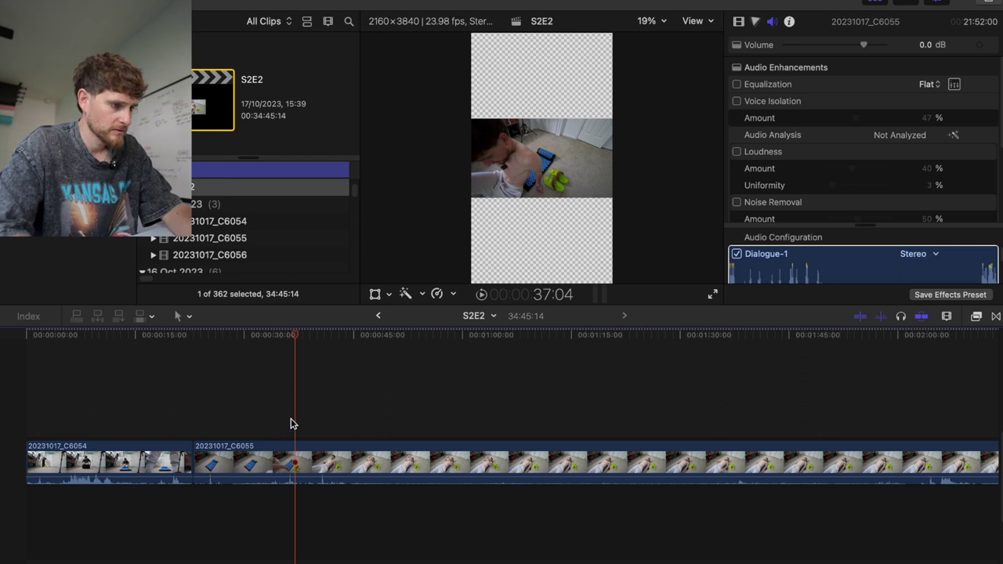
{"action": "left_click_drag", "start_coordinate": [295, 334], "coordinate": [592, 407]}
{"action": "scroll", "coordinate": [591, 407], "scroll_direction": "right", "scroll_amount": 10}
{"action": "left_click", "coordinate": [573, 457]}
{"action": "key", "text": "space"}
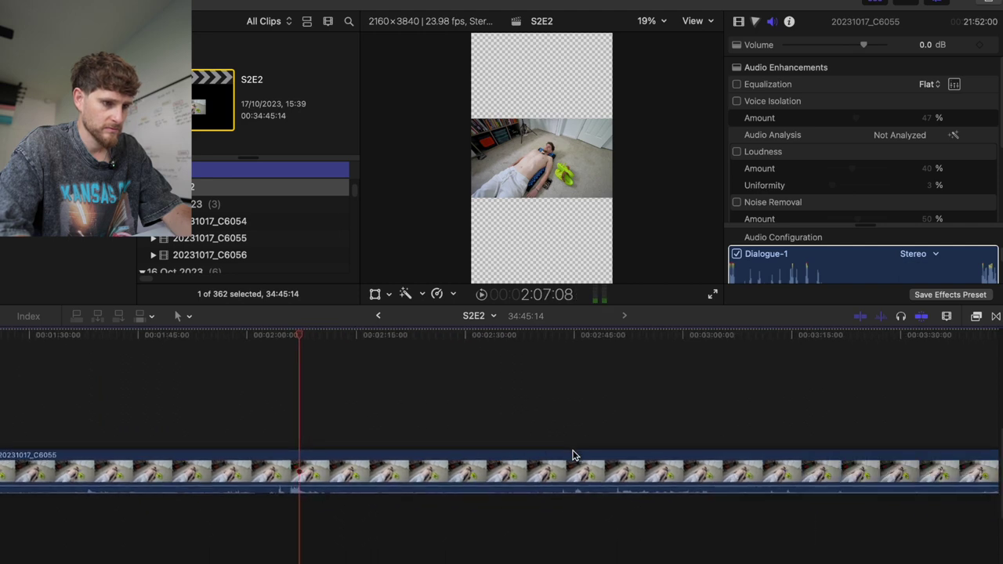
{"action": "scroll", "coordinate": [573, 457], "scroll_direction": "right", "scroll_amount": 15}
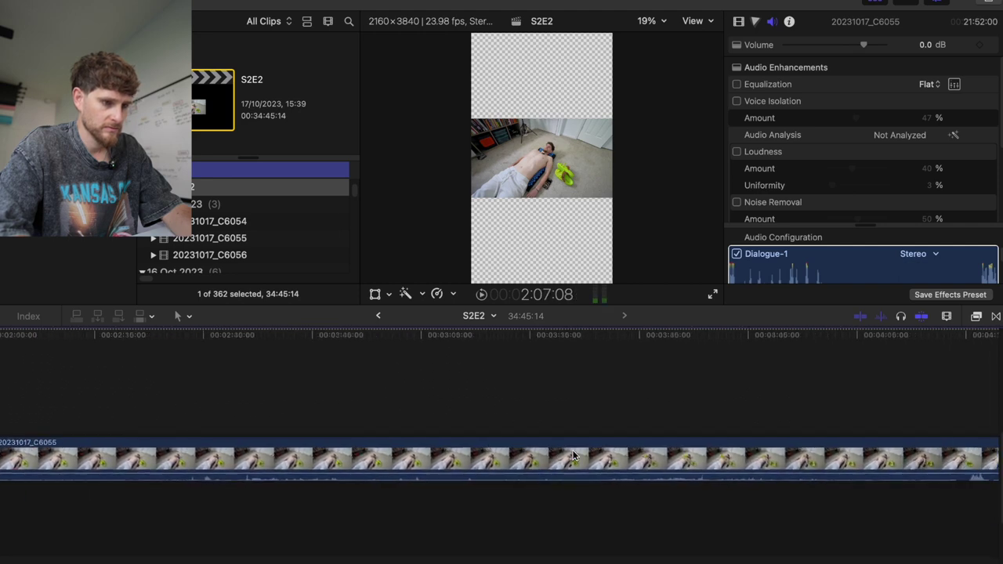
{"action": "left_click", "coordinate": [371, 413]}
{"action": "key", "text": "space"}
{"action": "left_click", "coordinate": [764, 410]}
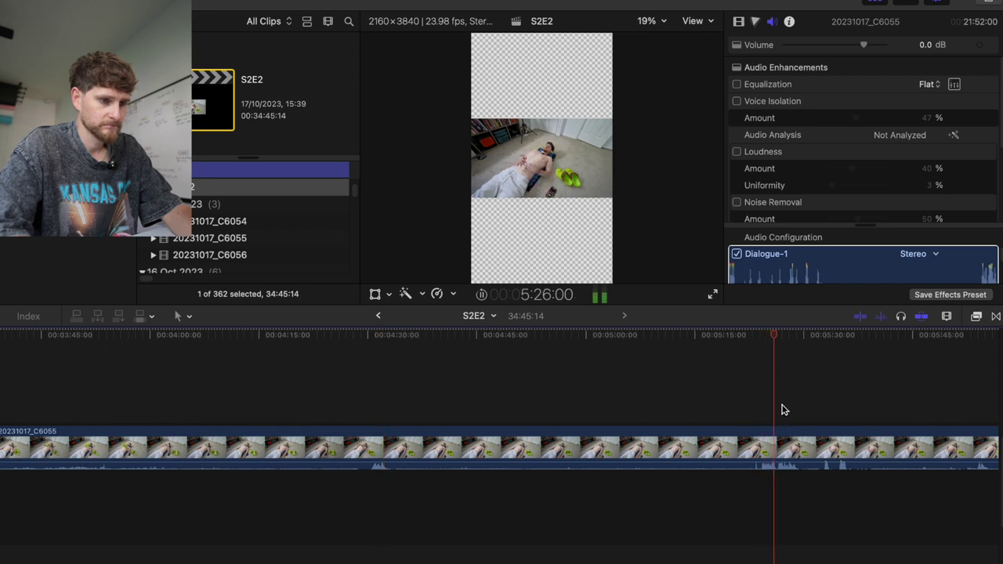
{"action": "scroll", "coordinate": [784, 410], "scroll_direction": "right", "scroll_amount": 5}
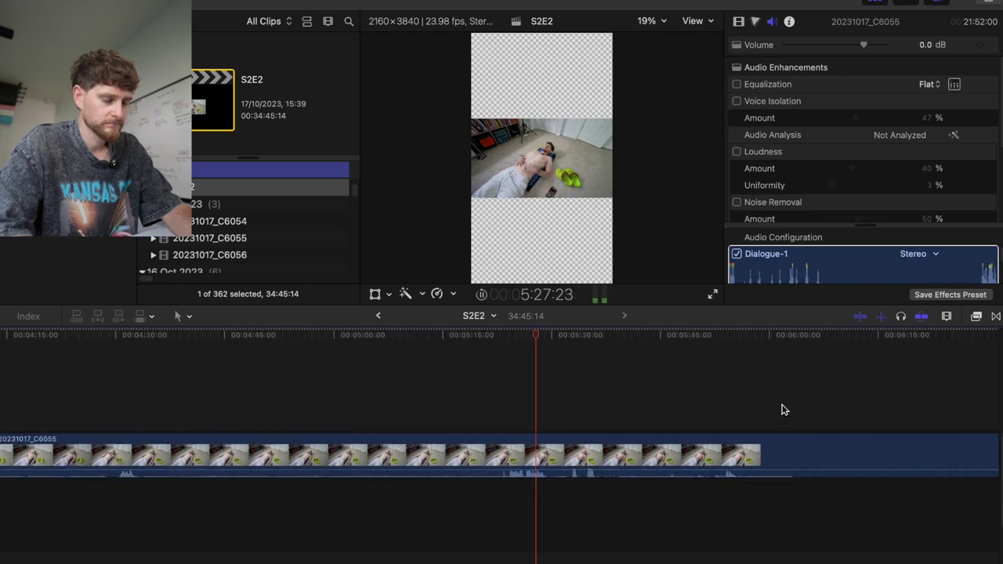
{"action": "key", "text": "space"}
{"action": "scroll", "coordinate": [784, 410], "scroll_direction": "right", "scroll_amount": 8}
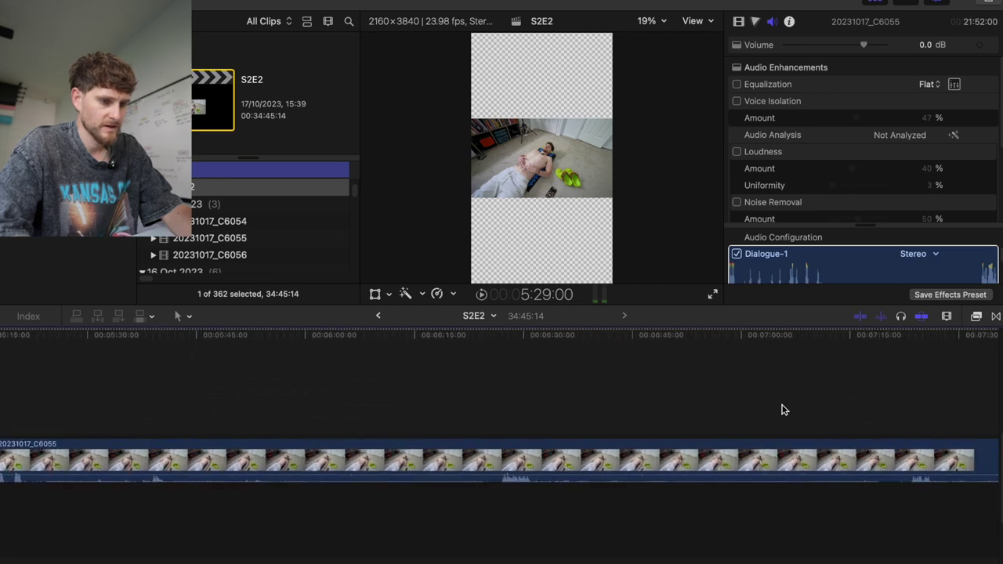
- Play the spoken moments of 20231017_C6055 around 6:45 and 7:39, and replay the one around 2:07
{"action": "left_click", "coordinate": [448, 434]}
{"action": "key", "text": "space"}
{"action": "scroll", "coordinate": [445, 431], "scroll_direction": "right", "scroll_amount": 2}
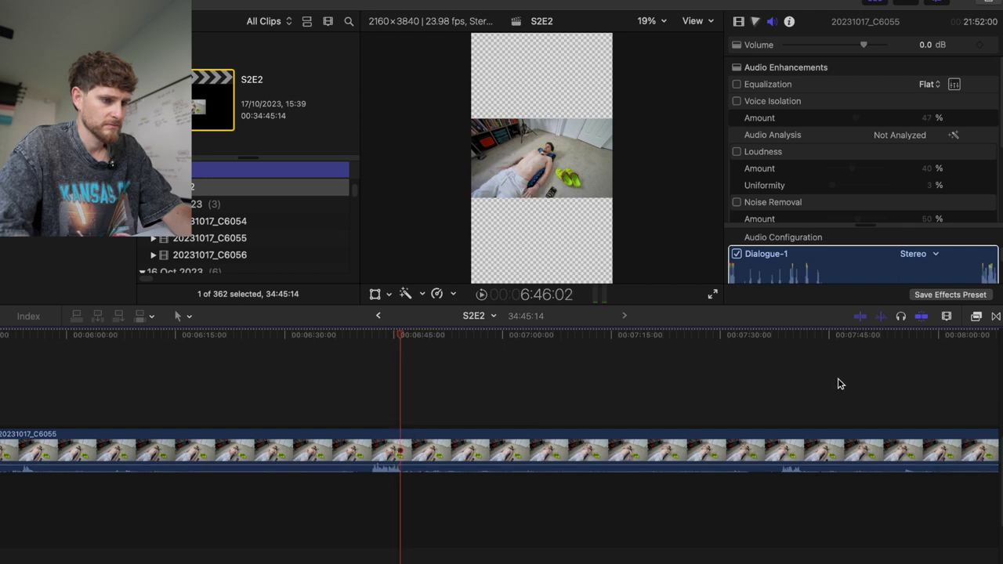
{"action": "left_click", "coordinate": [781, 403]}
{"action": "key", "text": "space"}
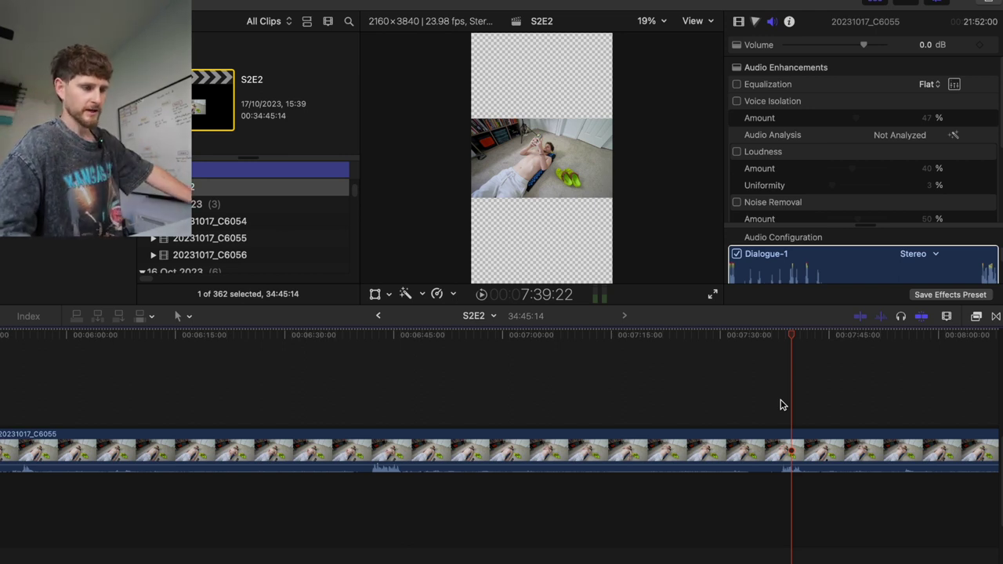
{"action": "scroll", "coordinate": [783, 405], "scroll_direction": "left", "scroll_amount": 15}
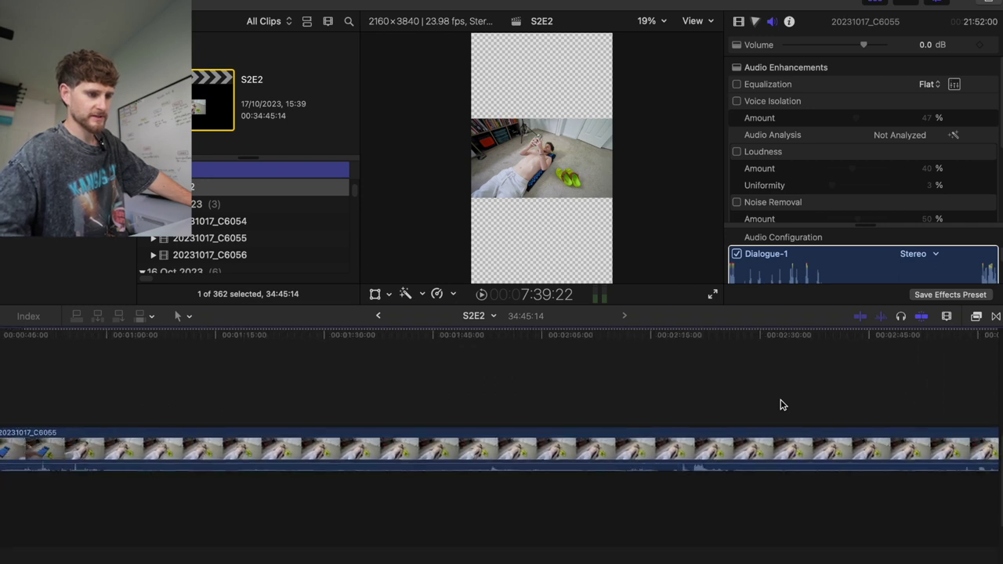
{"action": "scroll", "coordinate": [782, 405], "scroll_direction": "left", "scroll_amount": 5}
{"action": "left_click", "coordinate": [798, 405]}
{"action": "key", "text": "space"}
{"action": "key", "text": "space"}
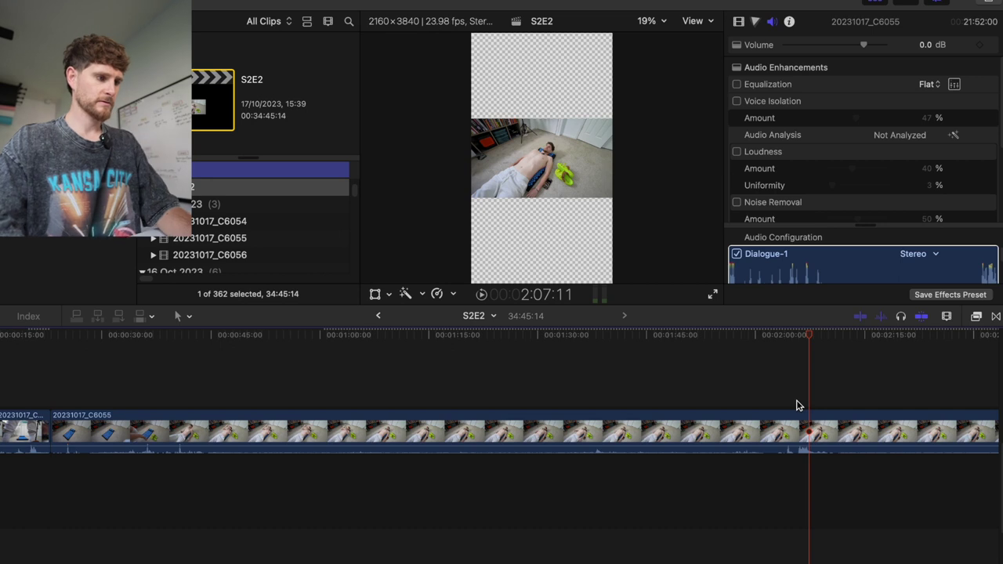
- Check the Stakes line in the Notion script, and play 20231017_C6054 in Final Cut Pro from about 0:06 to 0:12
{"action": "key", "text": "super+Tab"}
{"action": "key", "text": "super+Tab"}
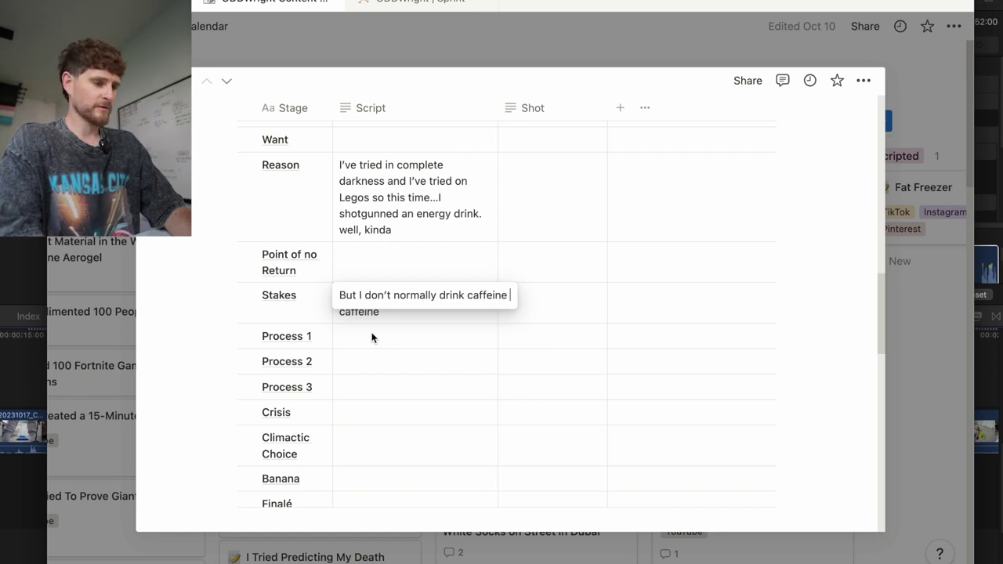
{"action": "key", "text": "super+Tab"}
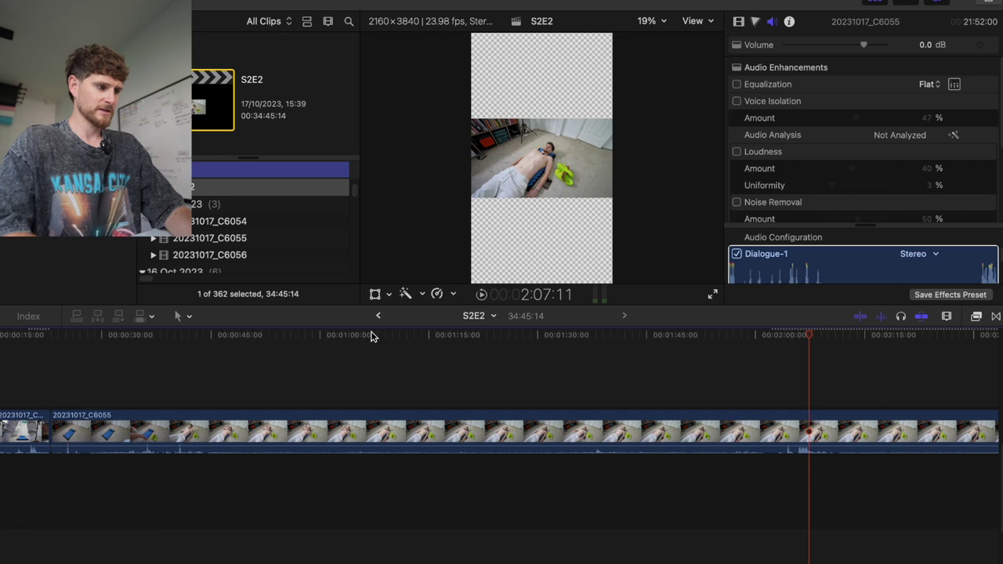
{"action": "left_click", "coordinate": [70, 406]}
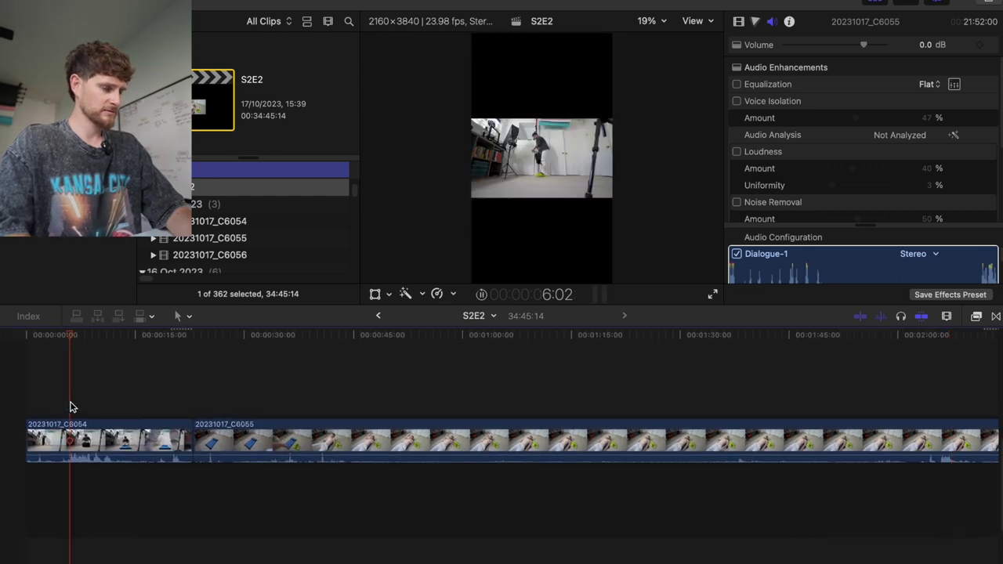
{"action": "key", "text": "space"}
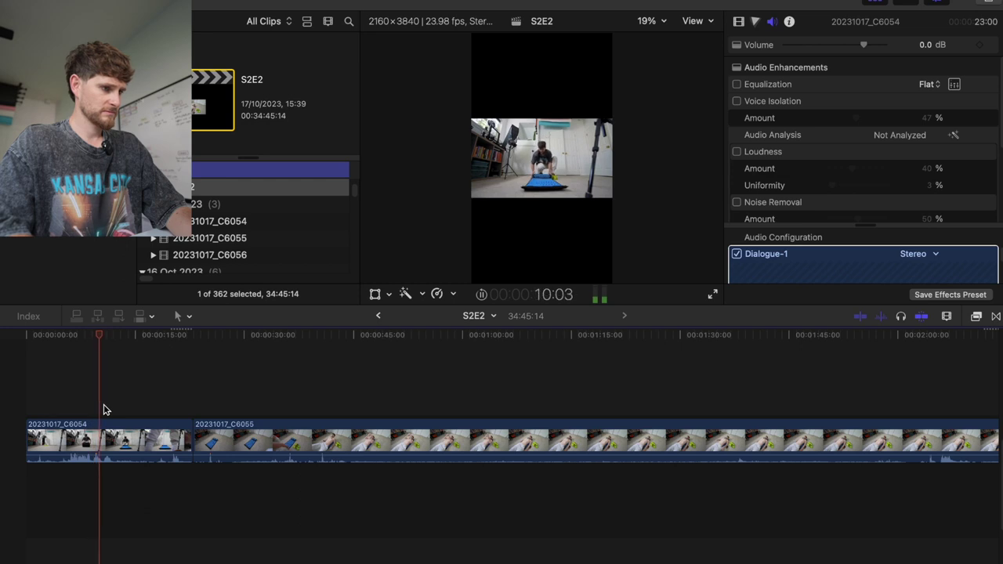
{"action": "key", "text": "space"}
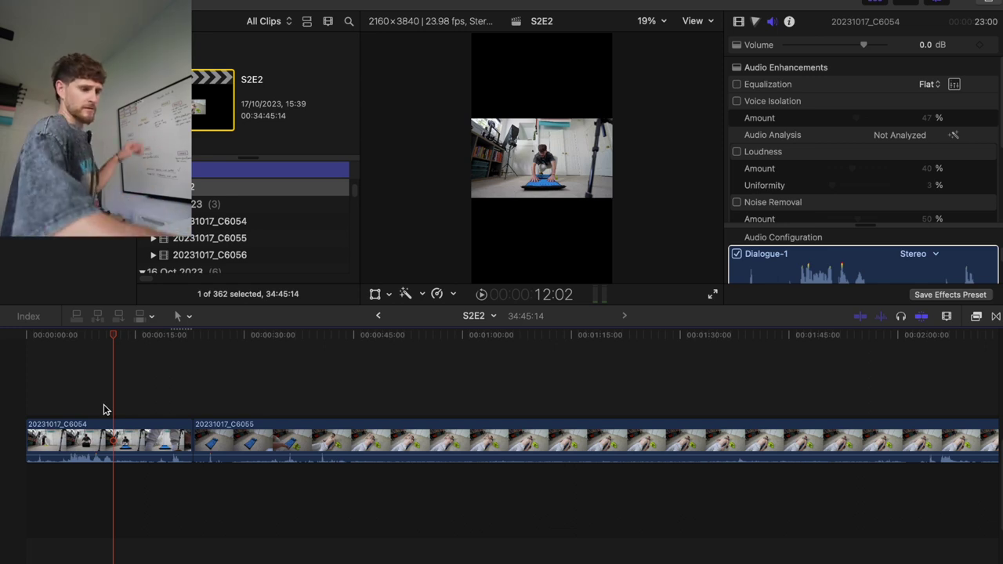
- Switch to the Notion script and replace the Stakes text with “Feel it controlling me” in quotation marks
{"action": "key", "text": "super+Tab"}
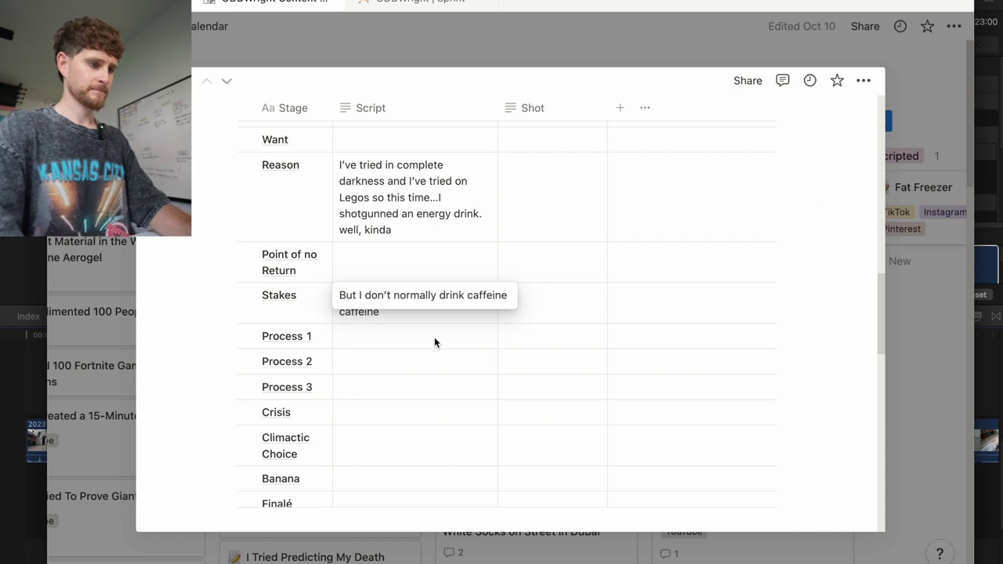
{"action": "key", "text": "super+a"}
{"action": "key", "text": "BackSpace"}
{"action": "type", "text": "\"Fe"}
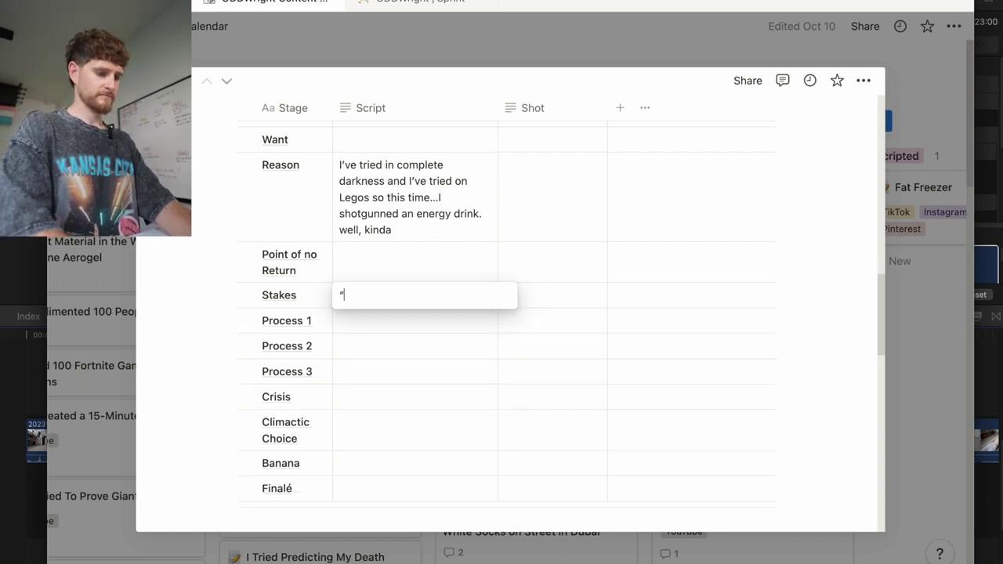
{"action": "type", "text": "el it controlling me\""}
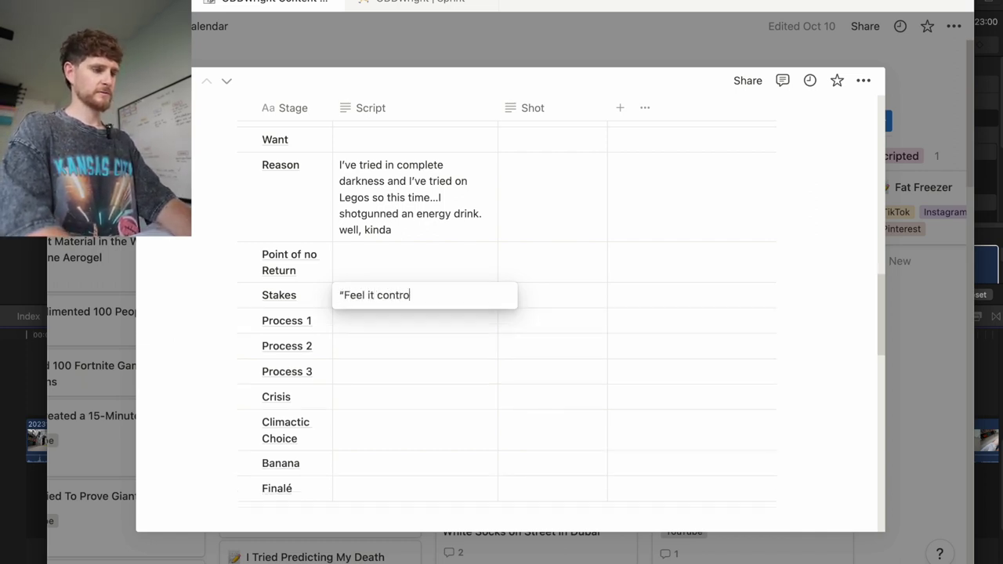
{"action": "key", "text": "Return"}
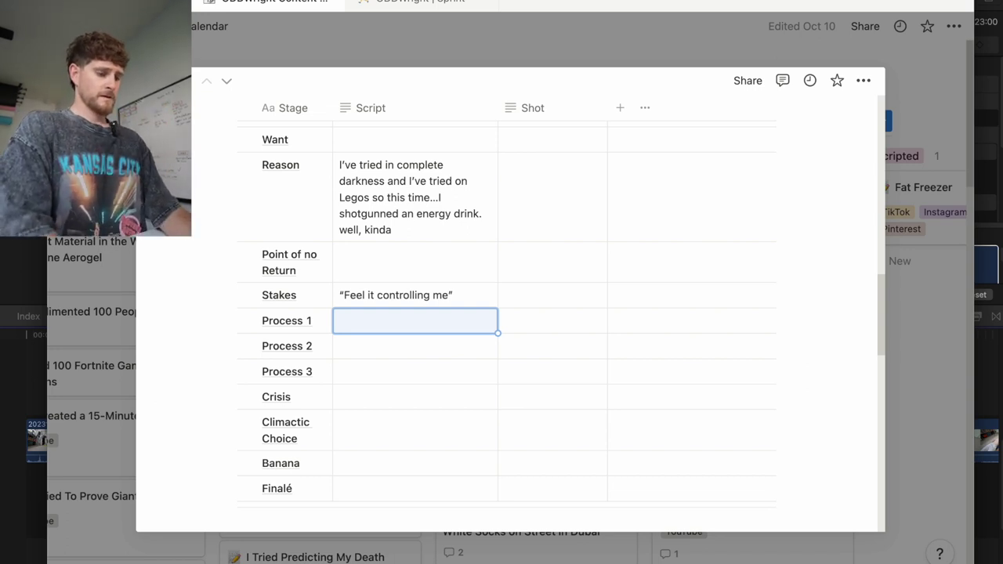
- Enter "I started to lay down" as the Process 1 script line
{"action": "type", "text": "I took"}
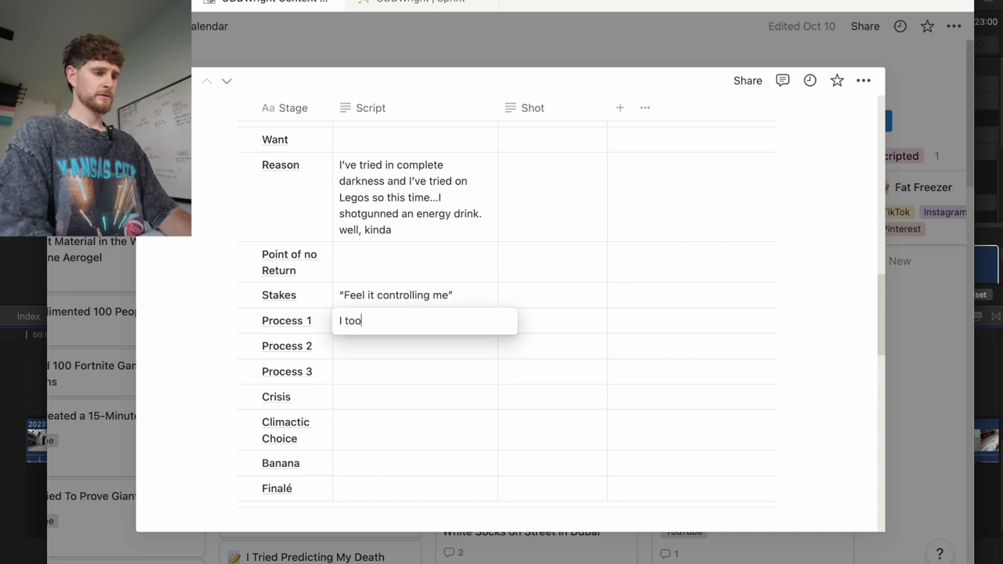
{"action": "key", "text": "BackSpace"}
{"action": "key", "text": "BackSpace"}
{"action": "key", "text": "BackSpace"}
{"action": "key", "text": "BackSpace"}
{"action": "type", "text": "started to la"}
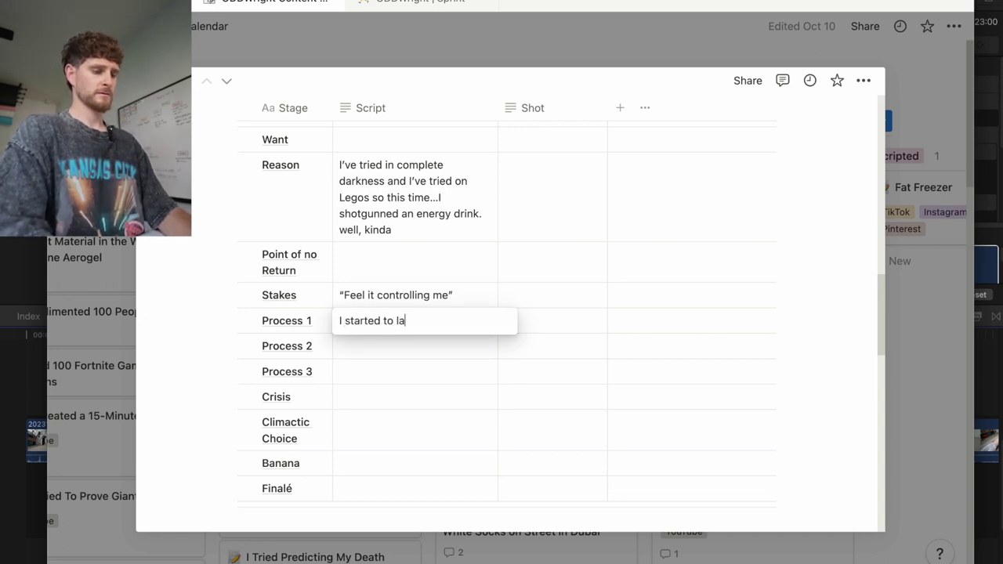
{"action": "type", "text": "y down"}
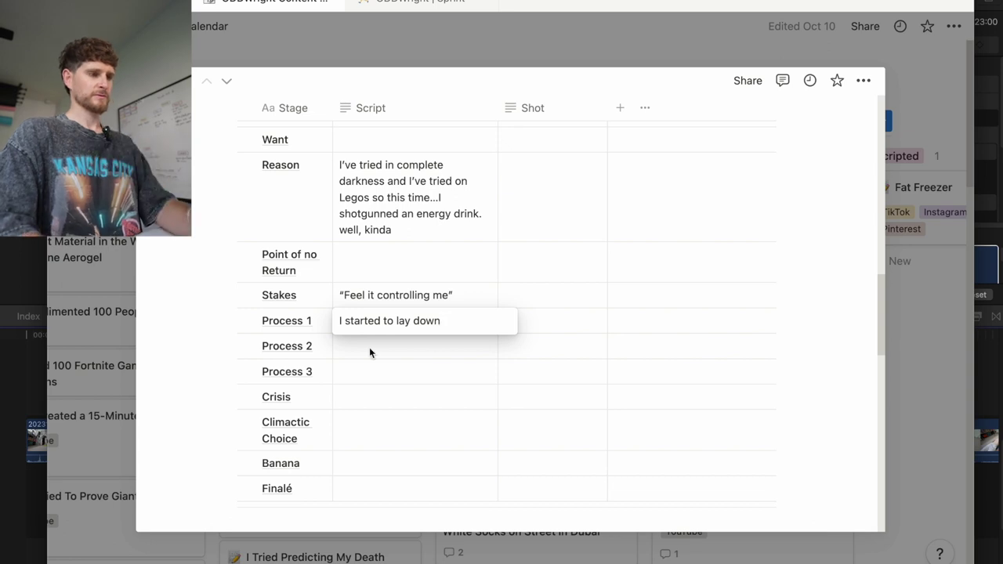
- Reword the Process 1 script line to "There was only one thing occupying my mind as I started to lay down"
{"action": "left_click_drag", "start_coordinate": [343, 322], "coordinate": [330, 325]}
{"action": "type", "text": "There was only "}
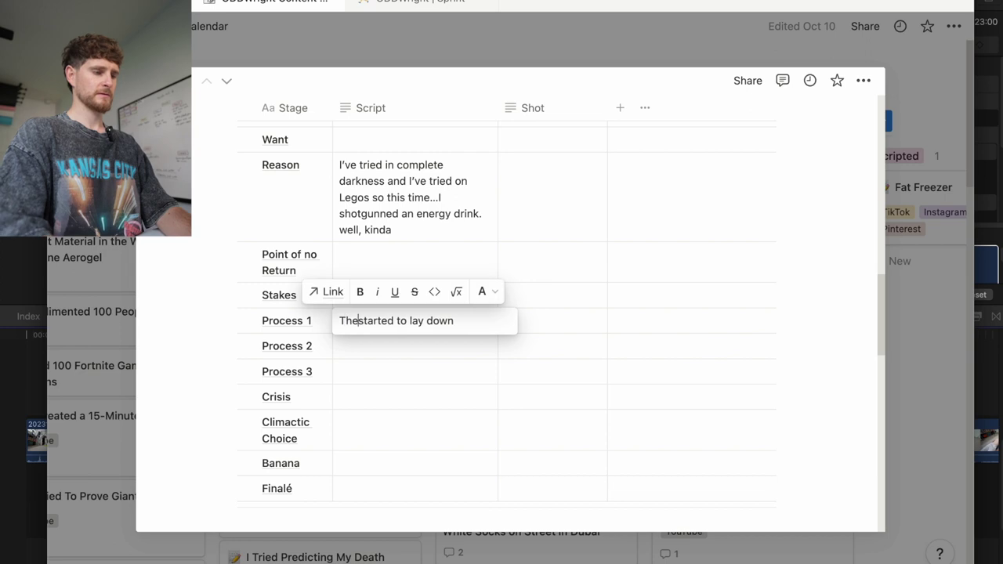
{"action": "type", "text": "one thing"}
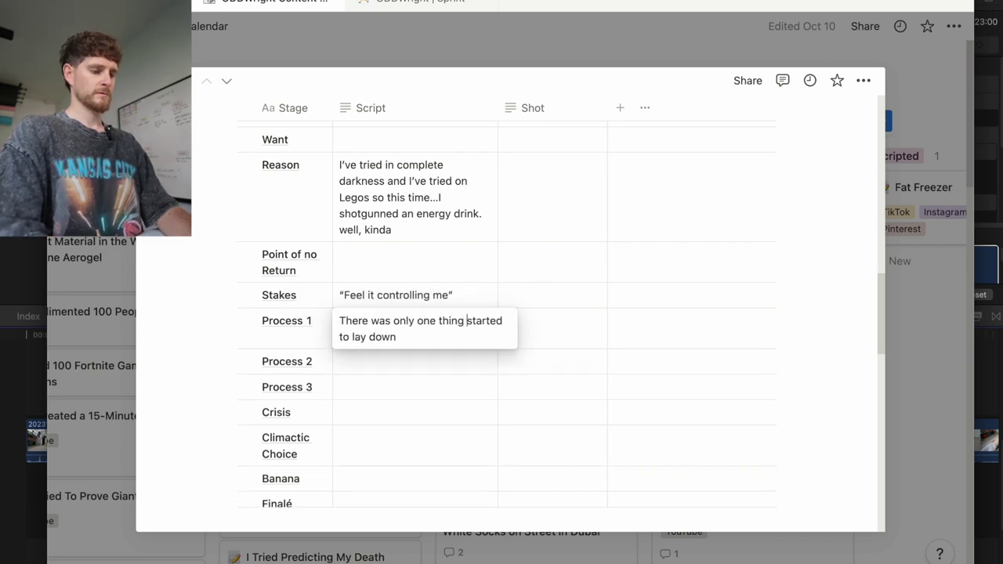
{"action": "type", "text": " occupying "}
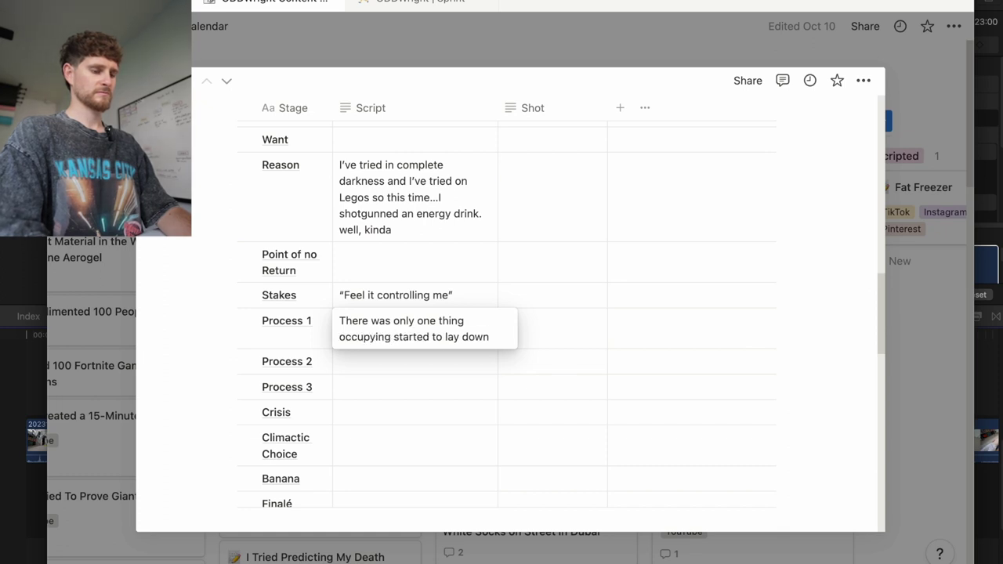
{"action": "type", "text": "my mind"}
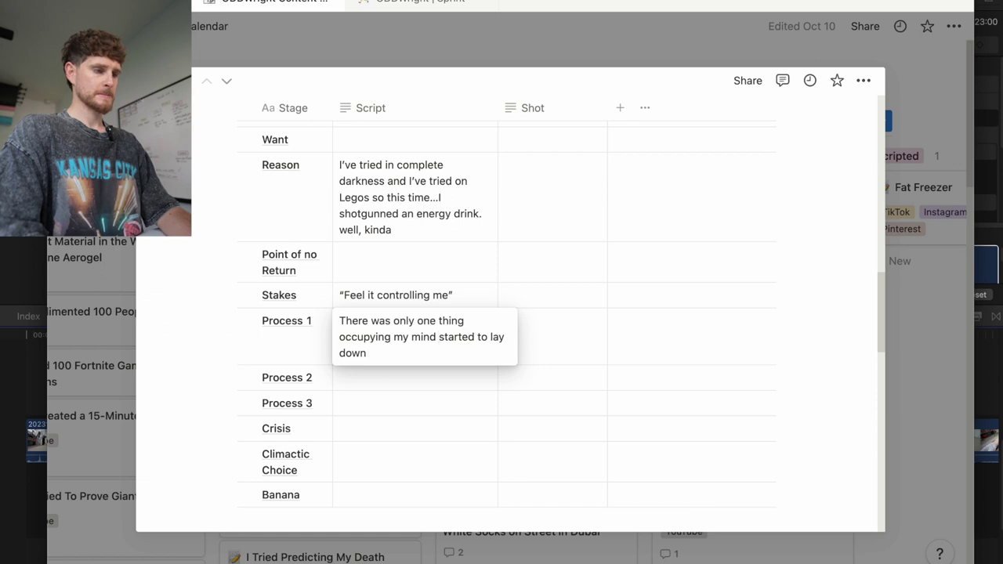
{"action": "type", "text": "as I"}
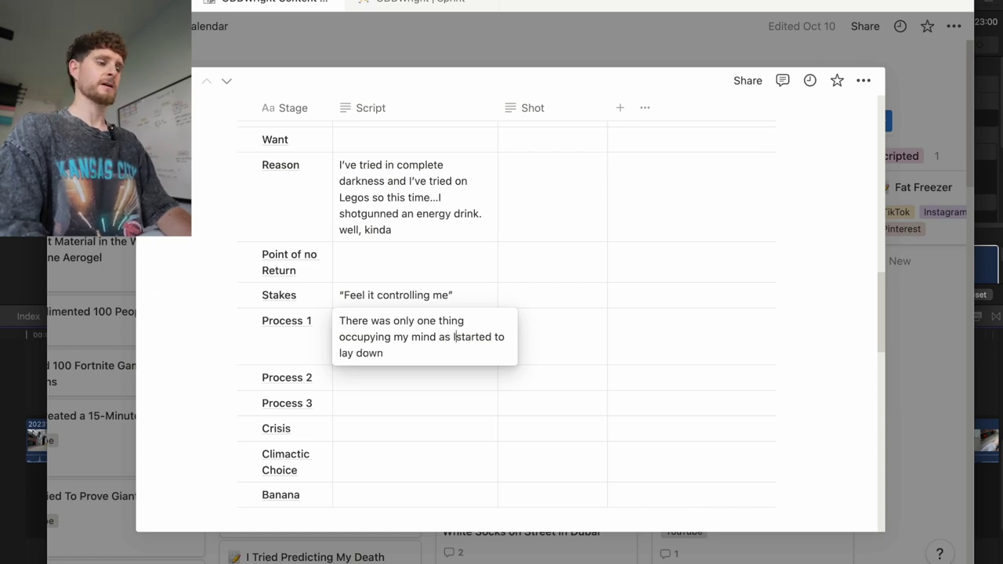
{"action": "left_click", "coordinate": [412, 353]}
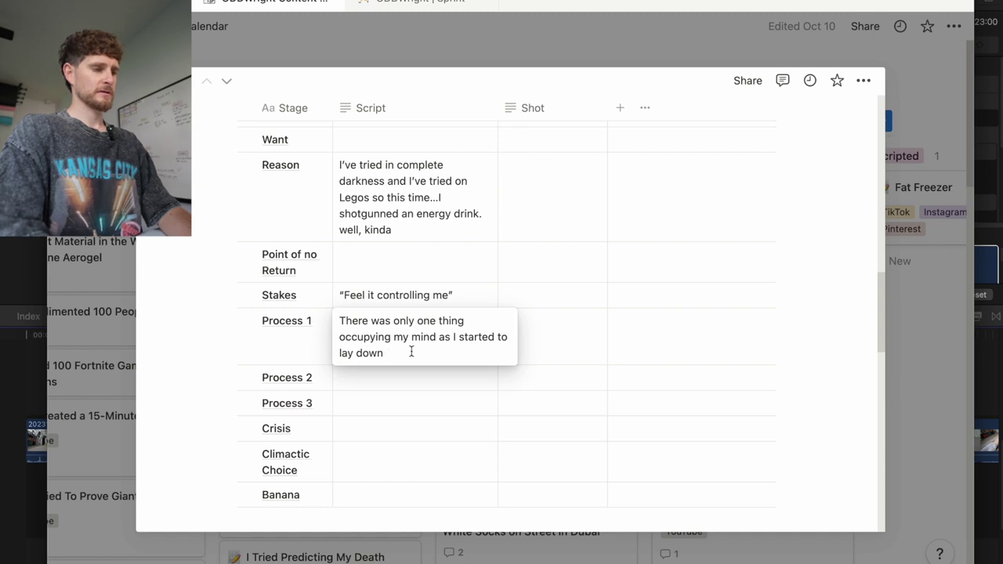
- Move the phrase "I started to lay down" from the end of the Process 1 line to its beginning
{"action": "left_click", "coordinate": [454, 338]}
{"action": "left_click_drag", "start_coordinate": [454, 338], "coordinate": [452, 352]}
{"action": "key", "text": "super+c"}
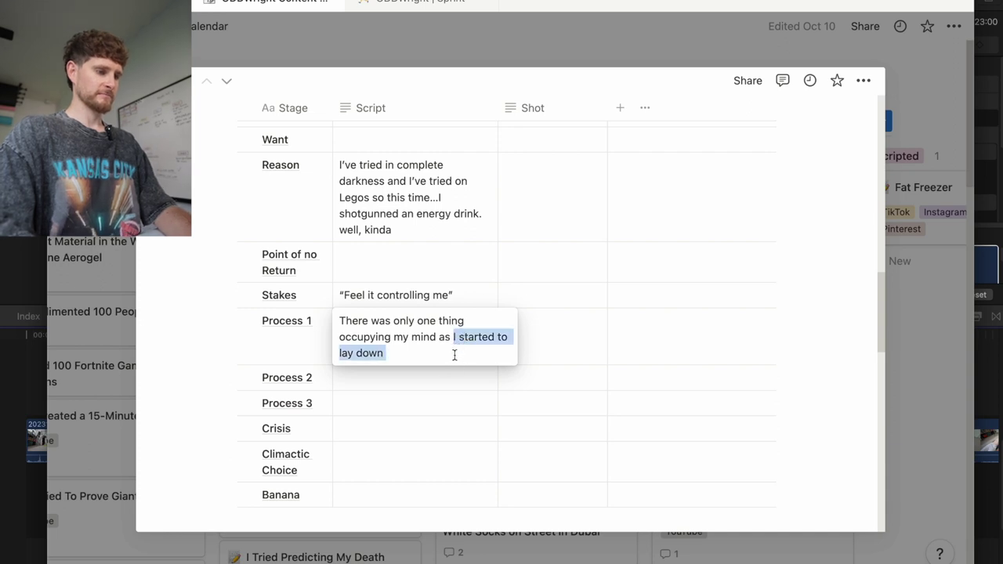
{"action": "key", "text": "BackSpace"}
{"action": "left_click", "coordinate": [339, 323]}
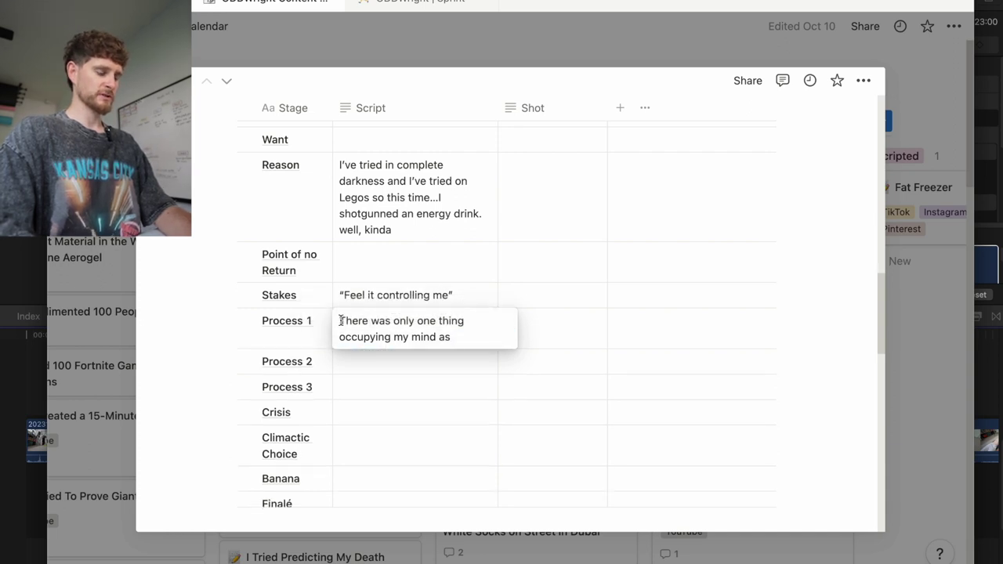
{"action": "key", "text": "super+v"}
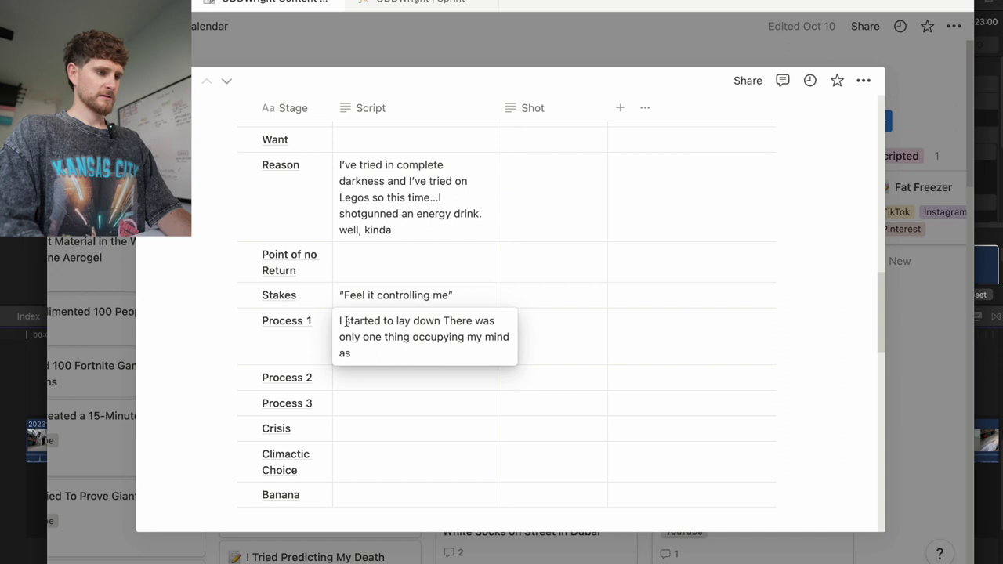
- Rewrite the opening of the Process 1 line as "Laying down is normally the worst part but this time,"
{"action": "left_click_drag", "start_coordinate": [396, 321], "coordinate": [338, 322]}
{"action": "key", "text": "BackSpace"}
{"action": "key", "text": "Delete"}
{"action": "type", "text": "Lay"}
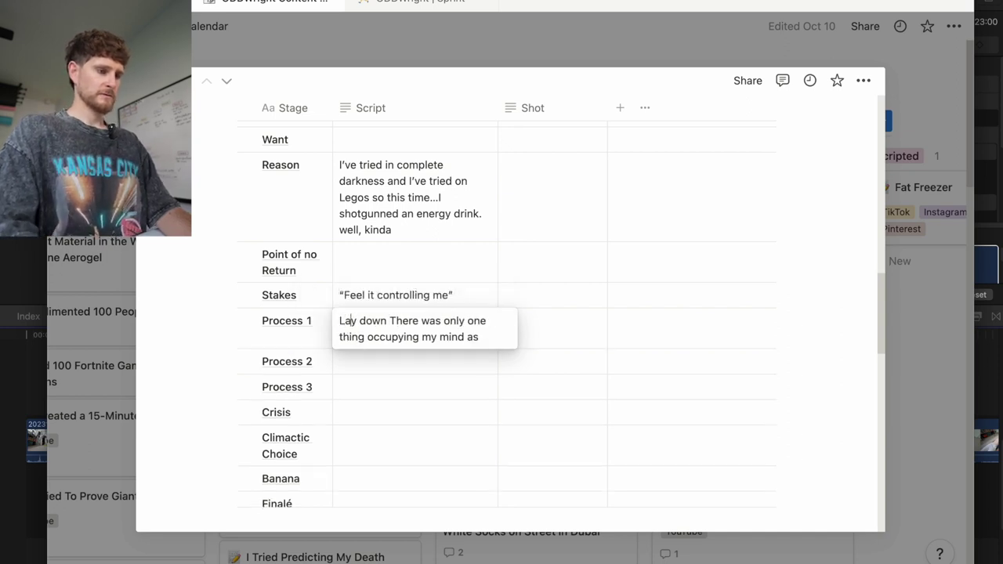
{"action": "type", "text": "ing"}
{"action": "left_click", "coordinate": [400, 321]}
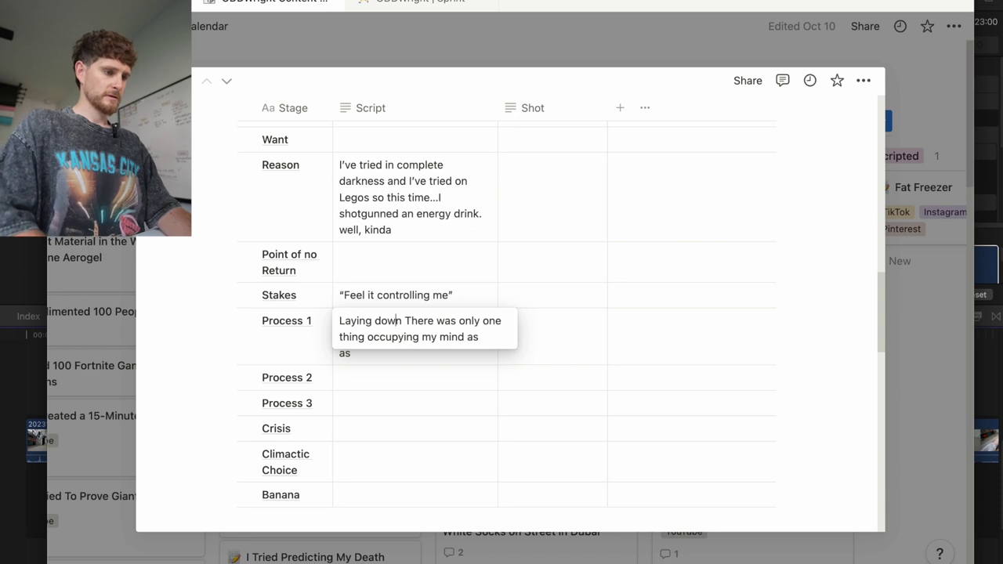
{"action": "type", "text": "is normally "}
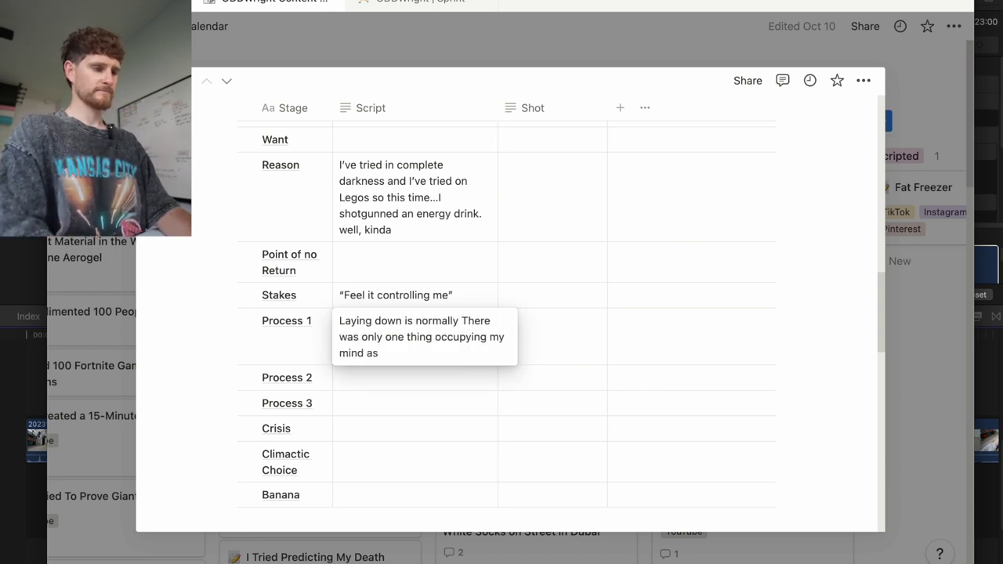
{"action": "type", "text": "the worst part "}
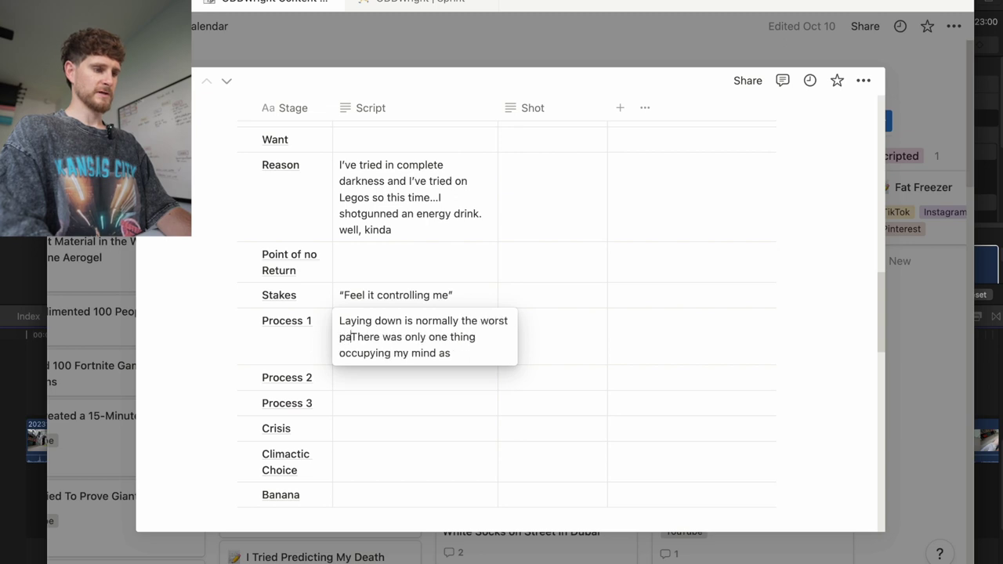
{"action": "type", "text": "but "}
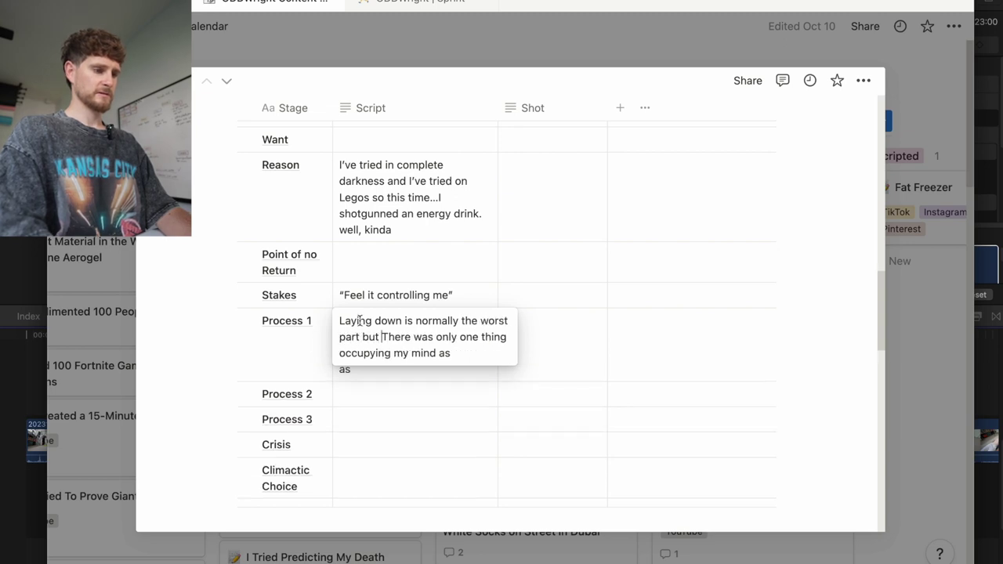
{"action": "type", "text": "this time"}
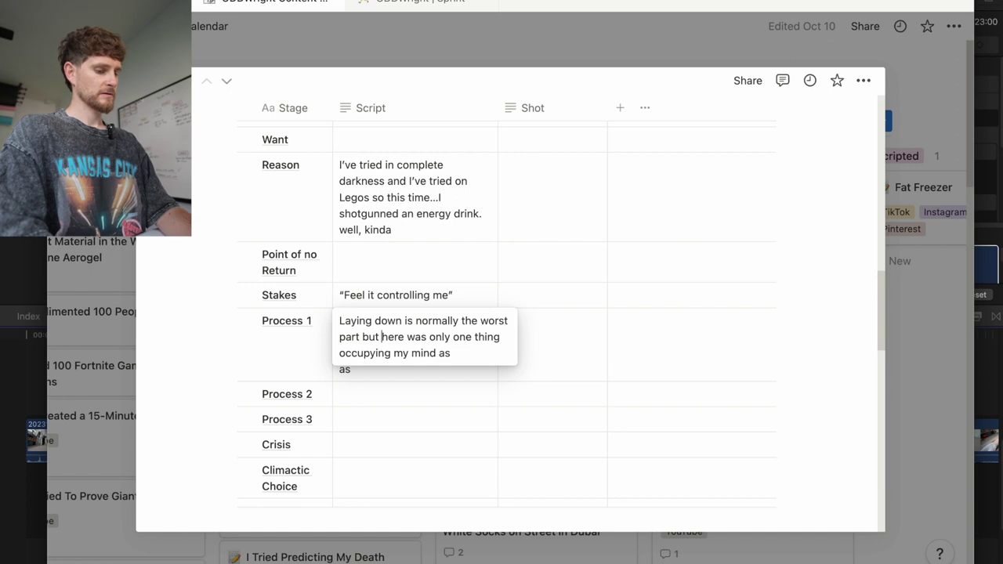
{"action": "key", "text": "Delete"}
{"action": "type", "text": ","}
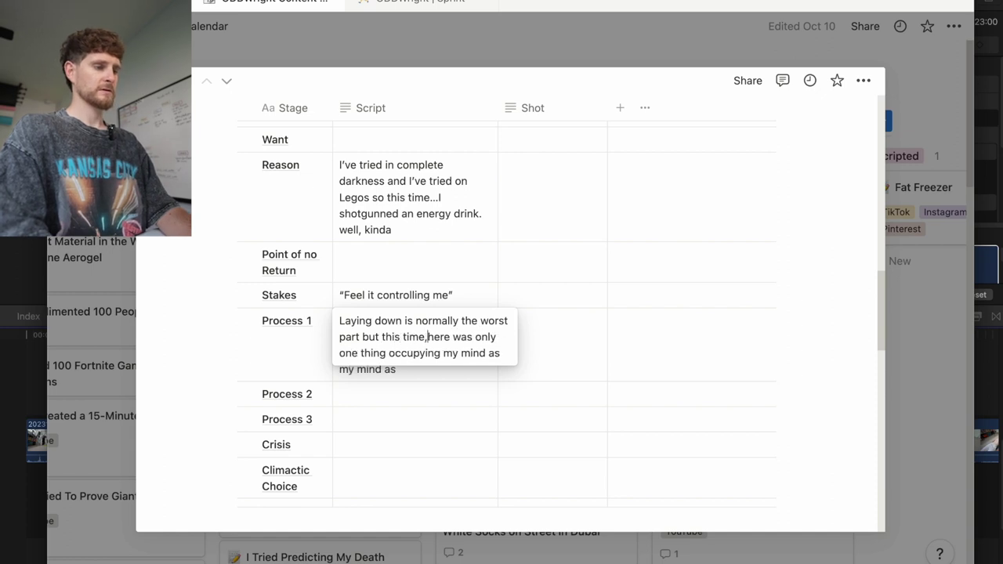
- Reduce the text after "this time," in the Process 1 line to "my mind was"
{"action": "left_click", "coordinate": [442, 355], "text": "shift"}
{"action": "key", "text": "BackSpace"}
{"action": "left_click", "coordinate": [494, 338]}
{"action": "key", "text": "BackSpace"}
{"action": "key", "text": "BackSpace"}
{"action": "type", "text": "was "}
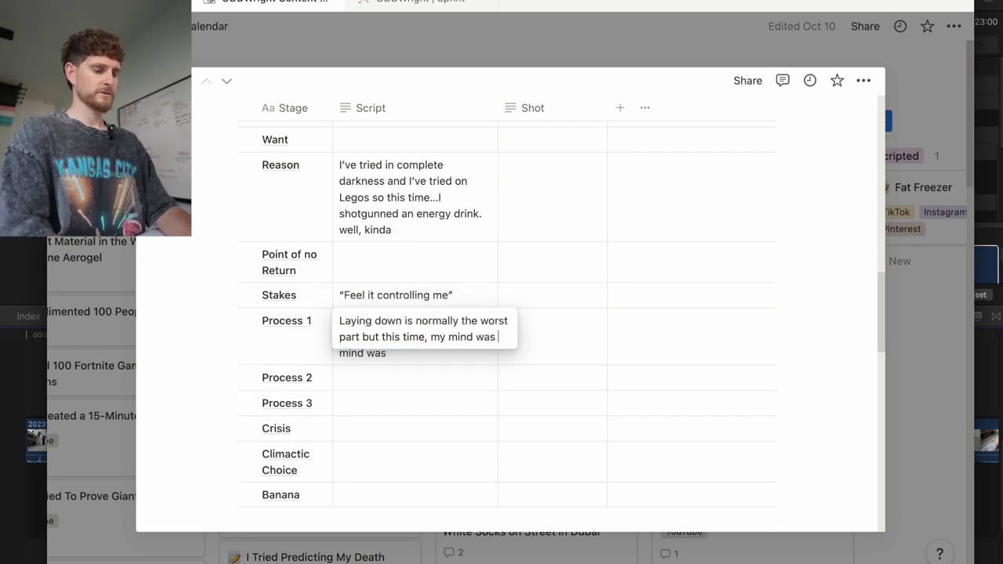
- Complete the Process 1 line with "occupied with how gross I felt after drinking the human max of Red Bull"
{"action": "type", "text": "occupied with "}
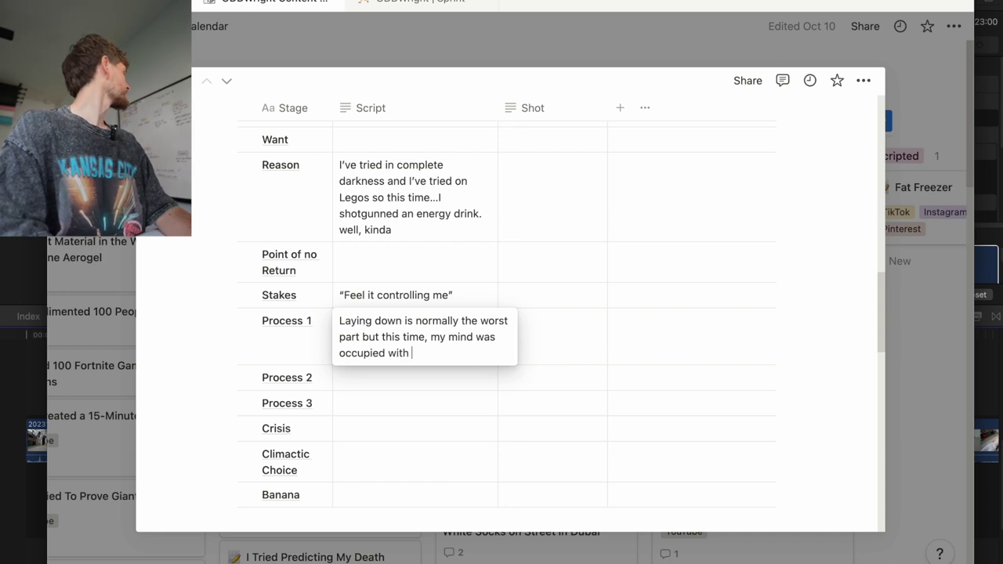
{"action": "type", "text": "how gross I fe"}
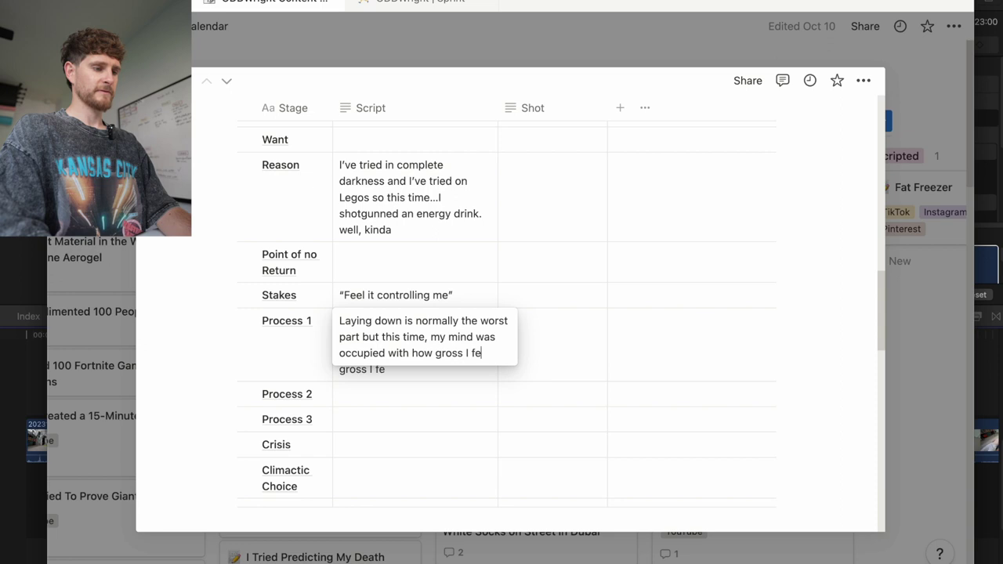
{"action": "type", "text": "lt after "}
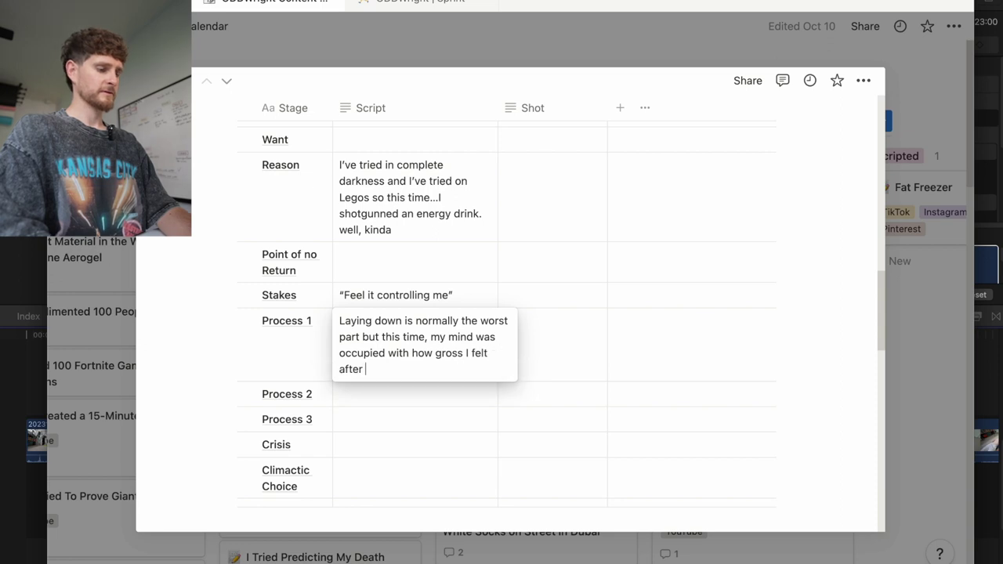
{"action": "type", "text": "drinking the"}
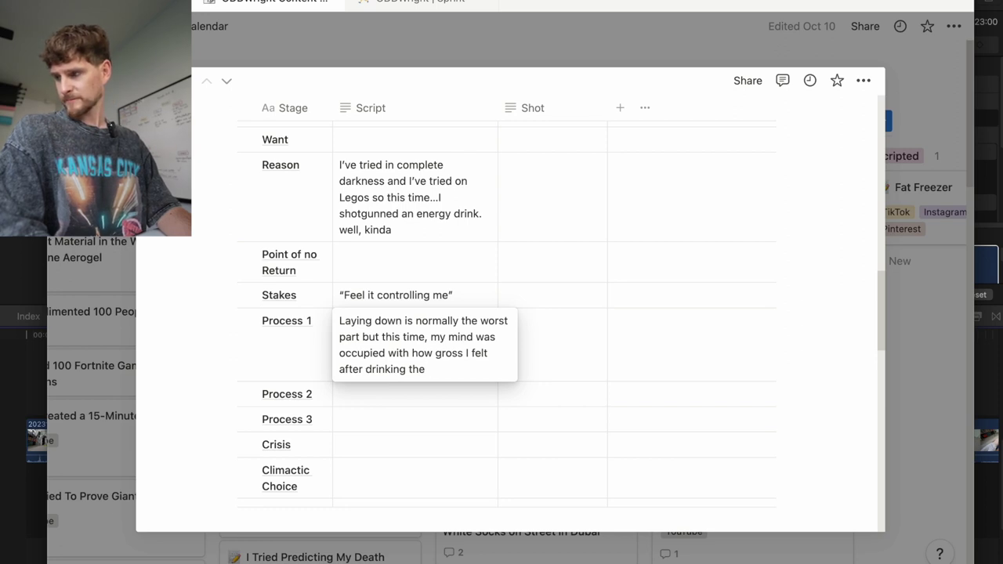
{"action": "type", "text": "human max of Red B"}
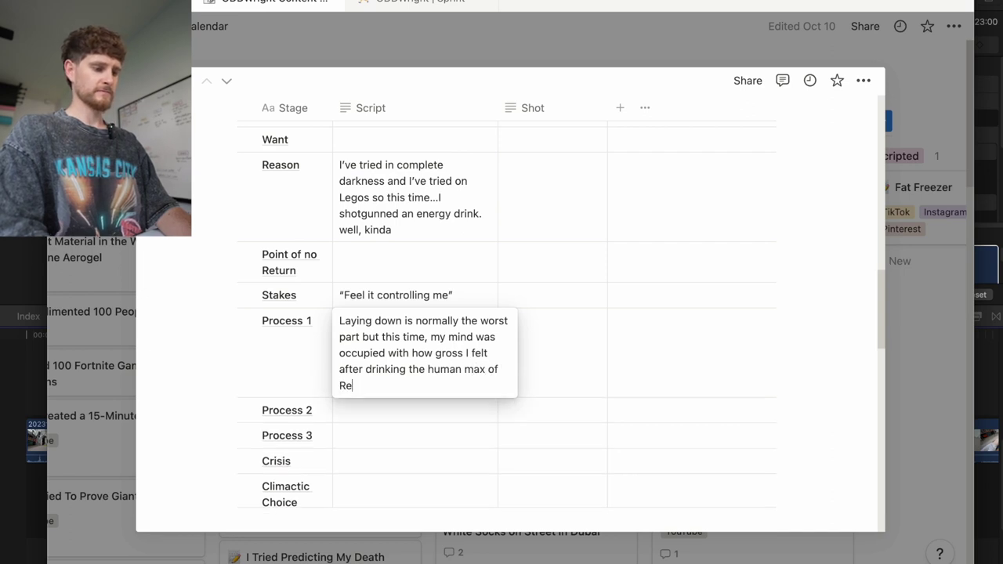
{"action": "type", "text": "ll"}
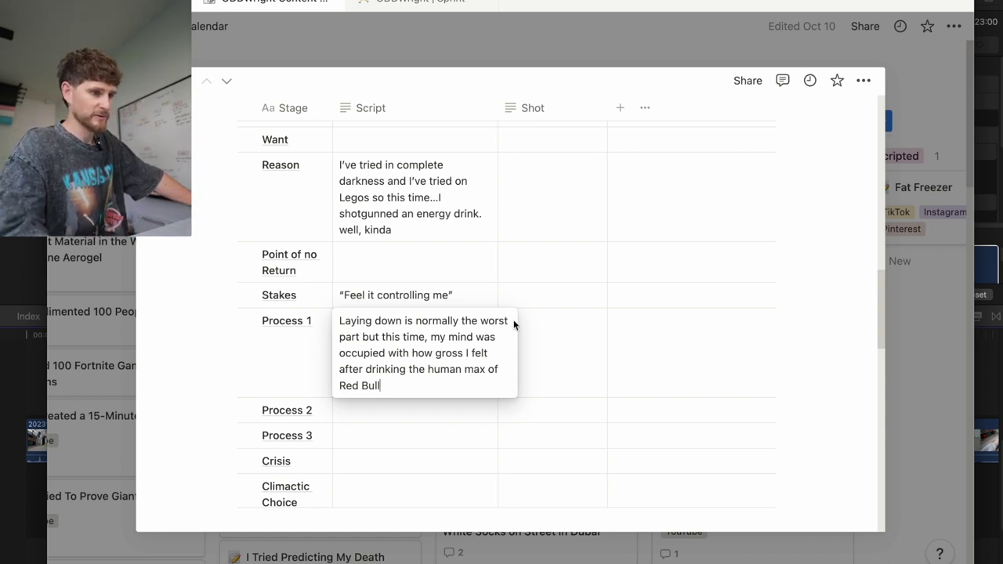
- Remove the comma after "this time" in the Process 1 line and finish editing the cell
{"action": "left_click", "coordinate": [428, 337]}
{"action": "key", "text": "BackSpace"}
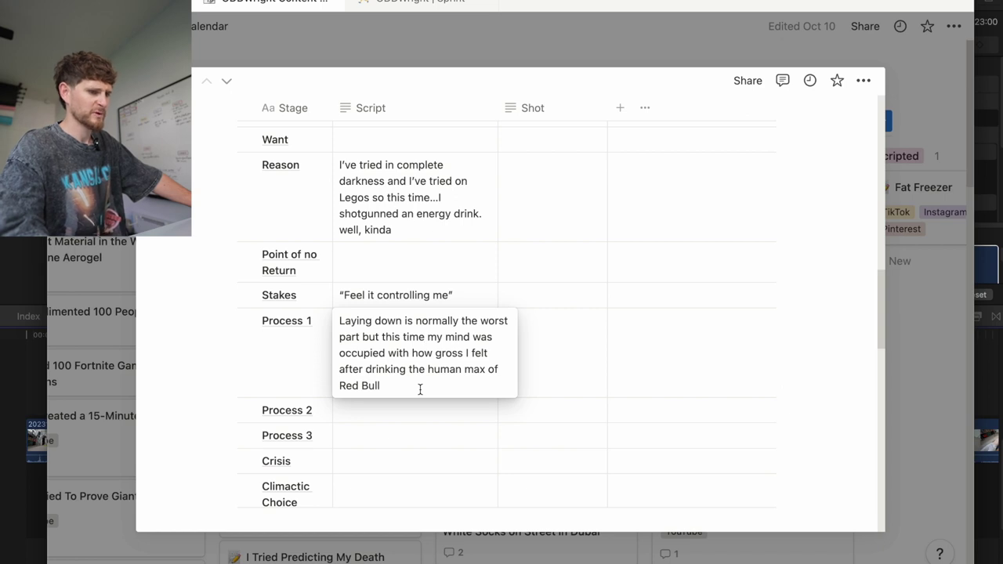
{"action": "type", "text": "p"}
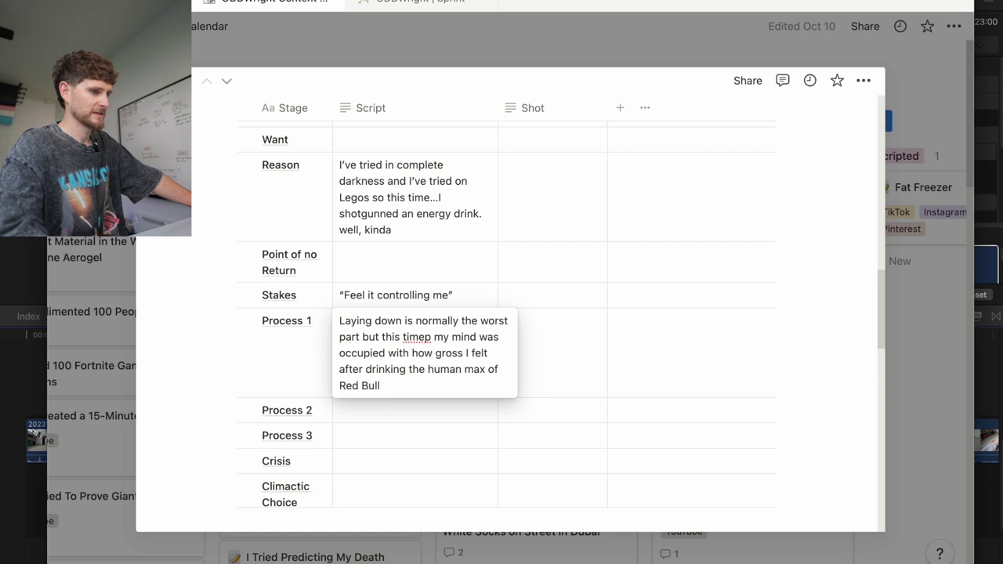
{"action": "key", "text": "BackSpace"}
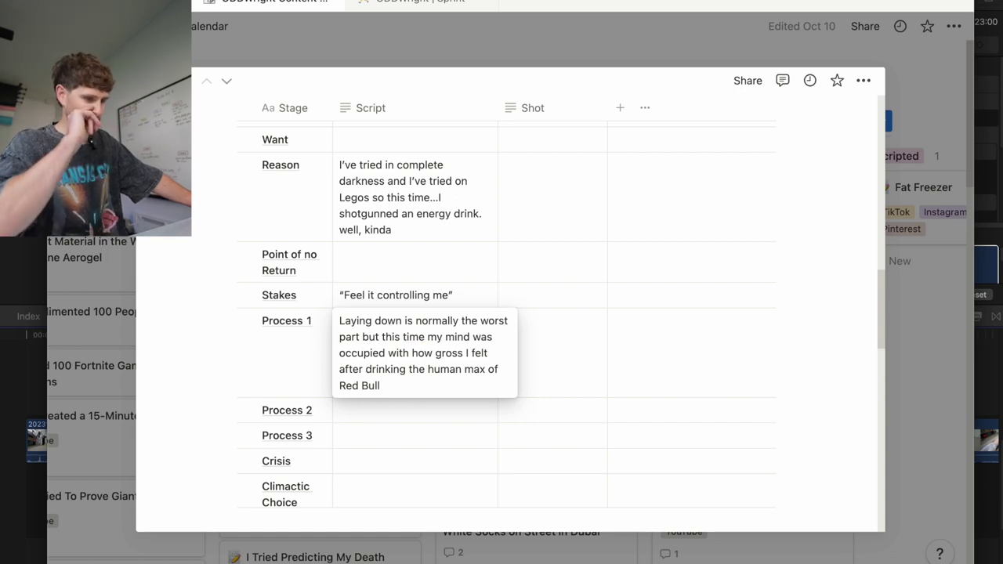
{"action": "key", "text": "Escape"}
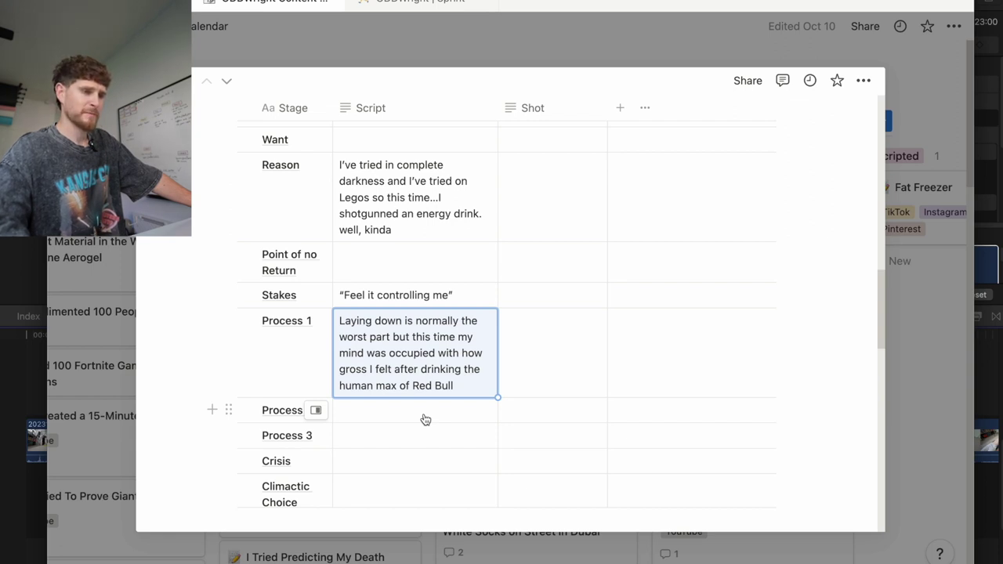
- Change "the worst part" to "my most feared part" in the Process 1 script line
{"action": "left_click", "coordinate": [433, 361]}
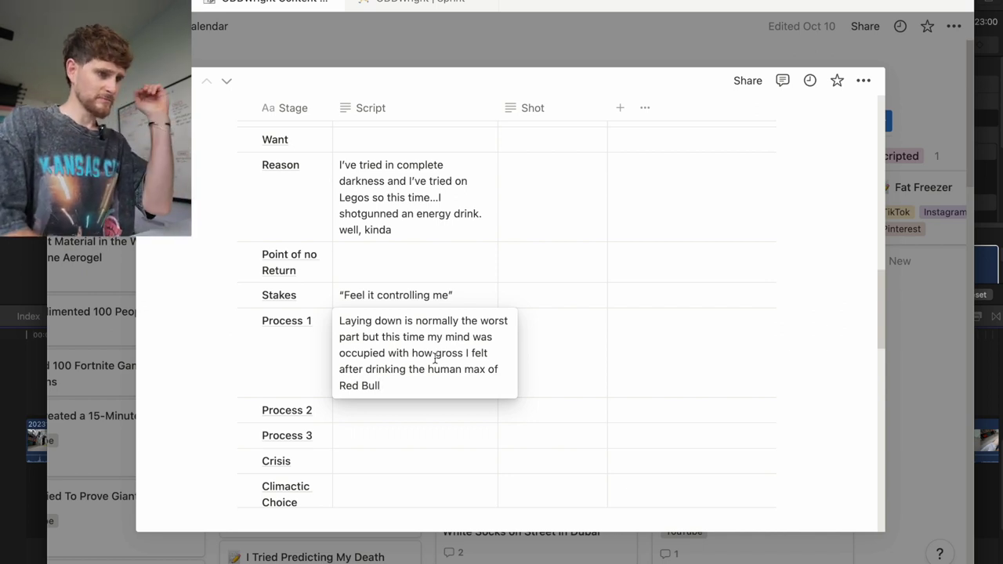
{"action": "double_click", "coordinate": [470, 320]}
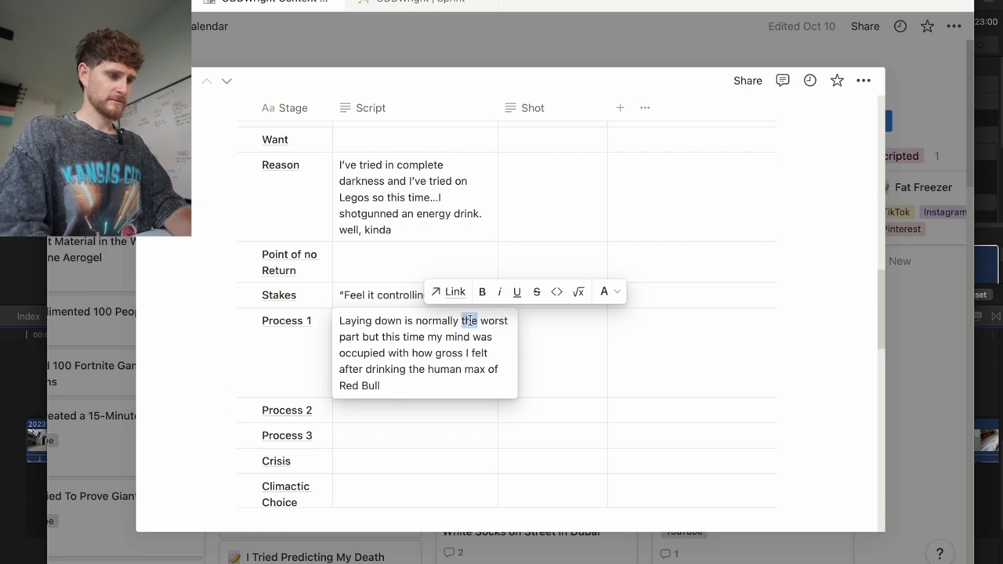
{"action": "type", "text": "my most"}
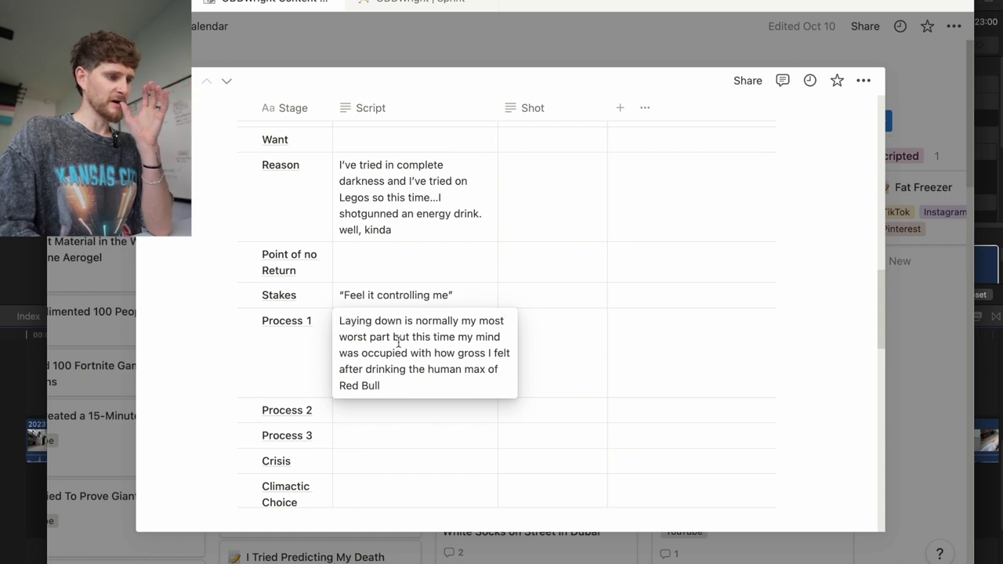
{"action": "double_click", "coordinate": [354, 337]}
{"action": "type", "text": "feared"}
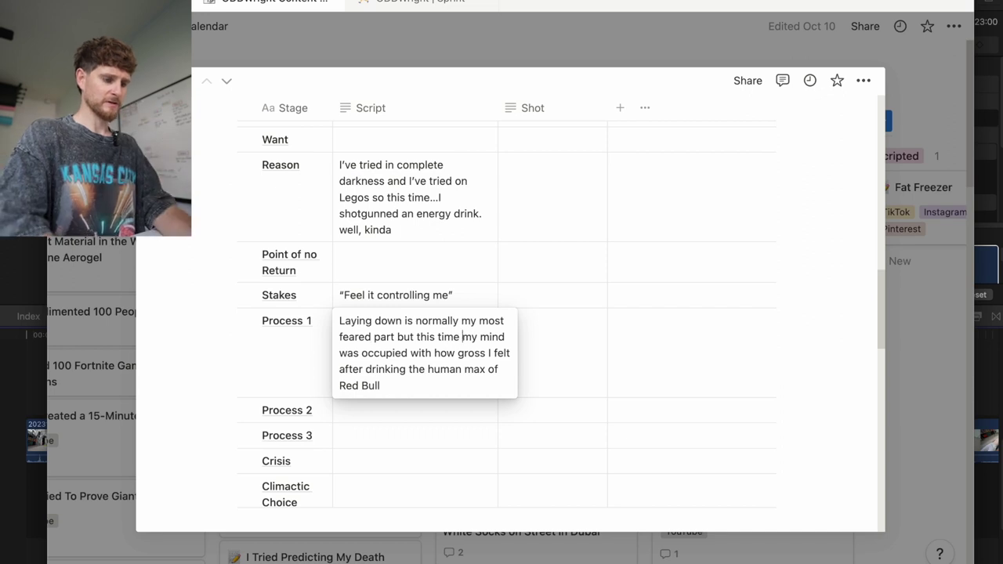
- Insert "I didn't feel anything." after "this time" in Process 1 and start the following sentence with a capitalized "My mind"
{"action": "left_click", "coordinate": [464, 336]}
{"action": "type", "text": "I didn't feel anything"}
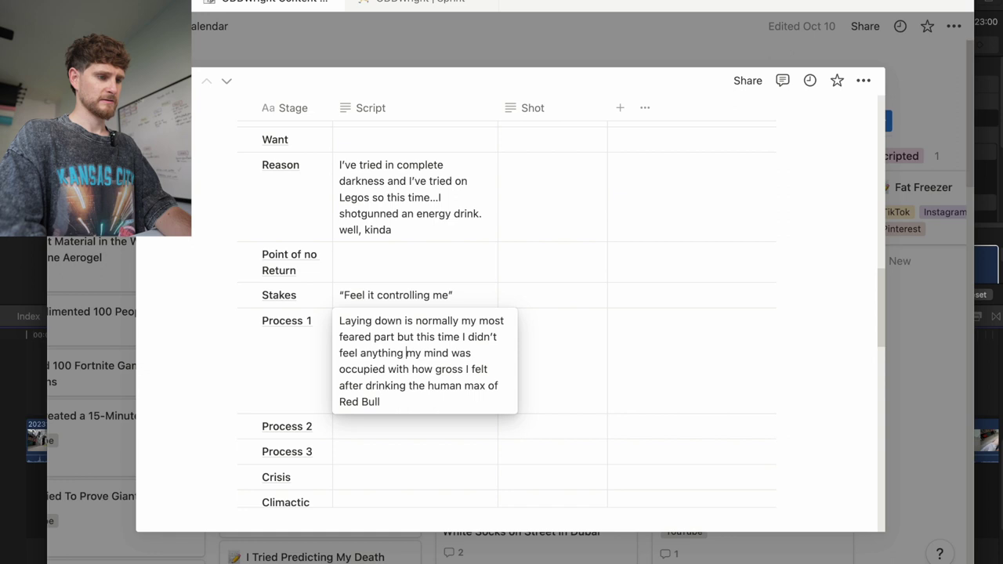
{"action": "key", "text": "BackSpace"}
{"action": "type", "text": "."}
{"action": "key", "text": "Delete"}
{"action": "type", "text": "M"}
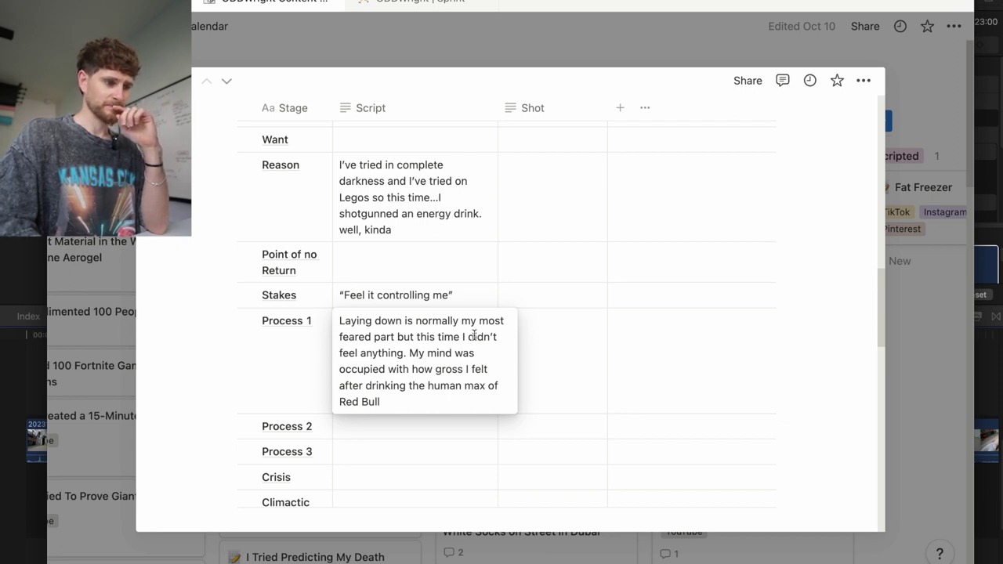
- Insert "100%" before "occupied" and replace "drinking" with "the time I drank" in the Process 1 script line
{"action": "left_click", "coordinate": [340, 369]}
{"action": "type", "text": "100%"}
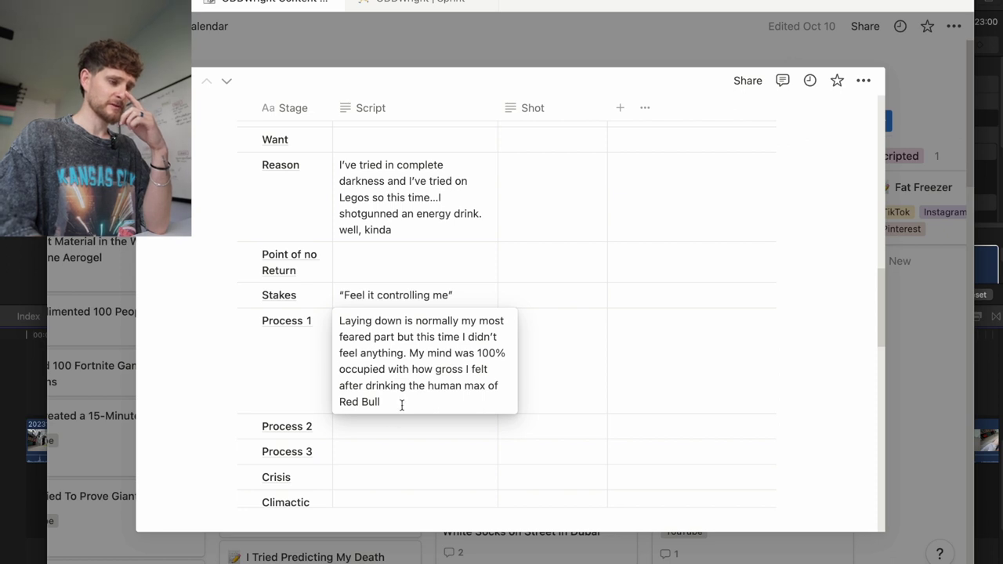
{"action": "left_click", "coordinate": [365, 386]}
{"action": "type", "text": "th"}
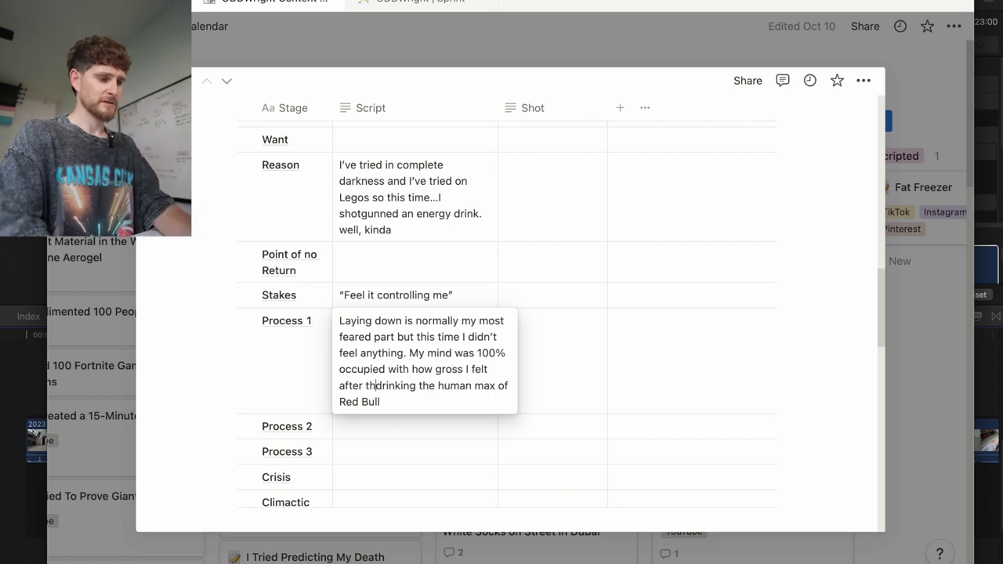
{"action": "type", "text": "e time I drank"}
{"action": "key", "text": "Delete"}
{"action": "key", "text": "Delete"}
{"action": "key", "text": "Delete"}
{"action": "key", "text": "Delete"}
{"action": "key", "text": "Delete"}
{"action": "key", "text": "Delete"}
{"action": "key", "text": "Delete"}
{"action": "key", "text": "Delete"}
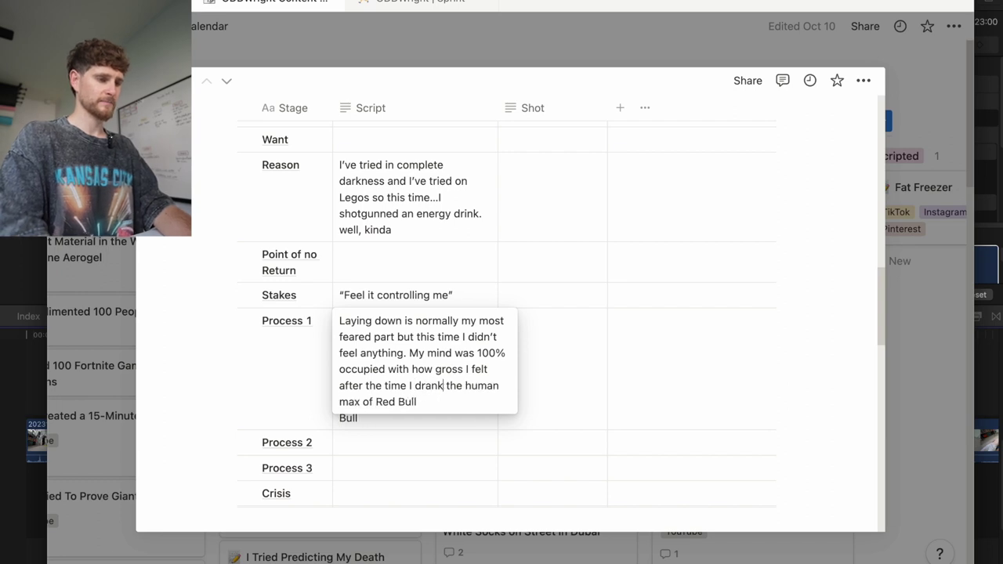
{"action": "key", "text": "Escape"}
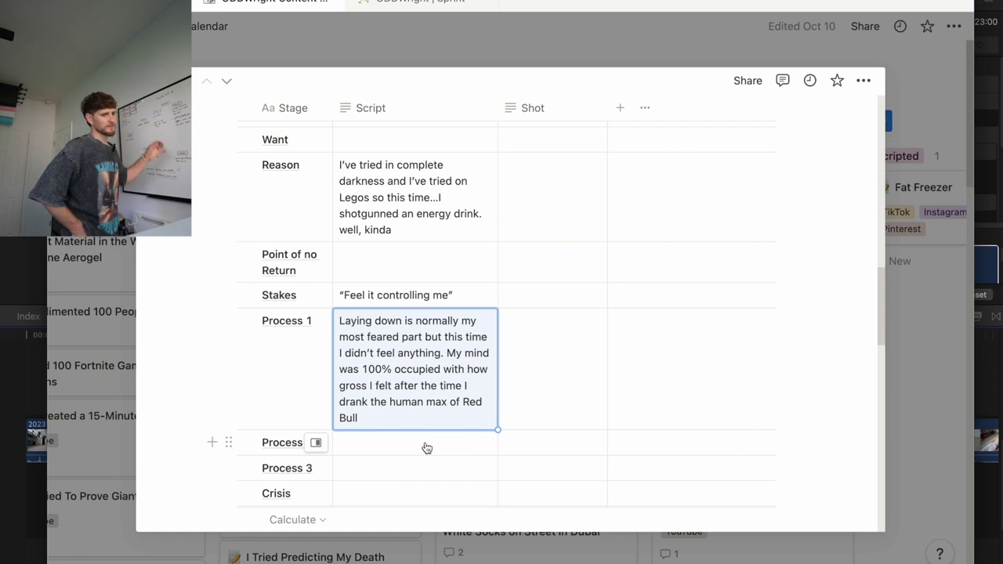
- Open the Process 2 script cell for editing
{"action": "left_click", "coordinate": [425, 444]}
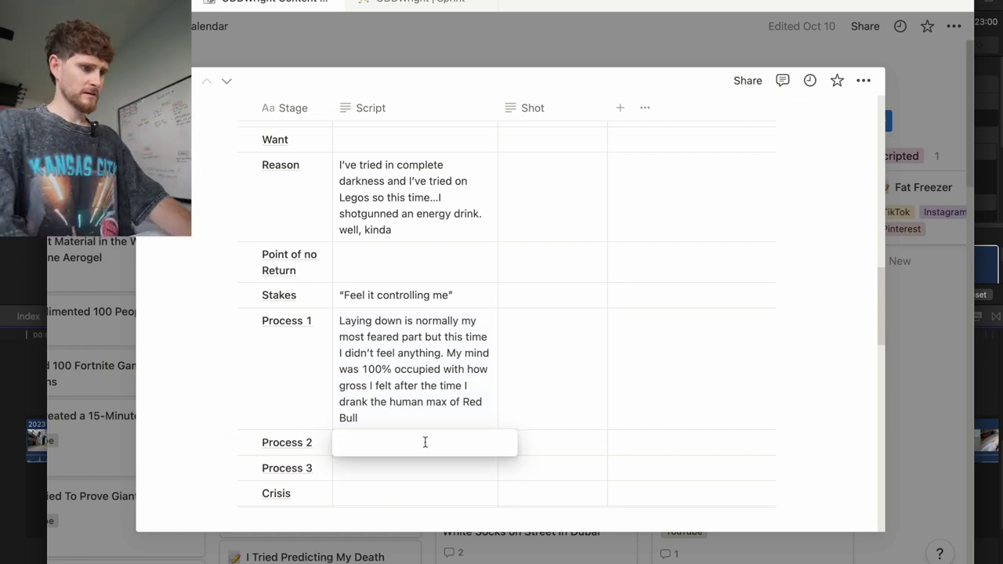
{"action": "type", "text": "Time felt"}
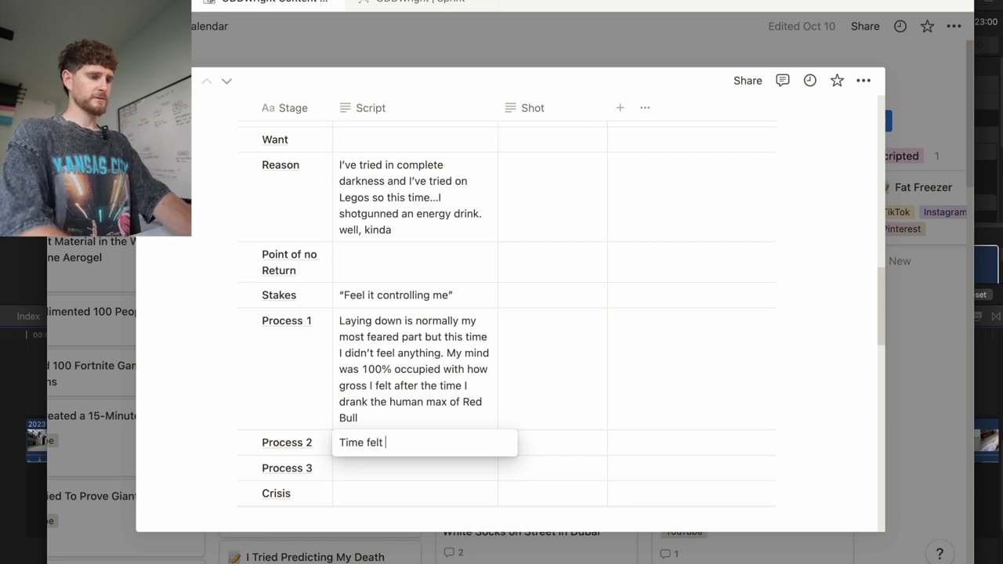
{"action": "key", "text": "BackSpace"}
{"action": "key", "text": "BackSpace"}
{"action": "key", "text": "BackSpace"}
{"action": "key", "text": "BackSpace"}
{"action": "key", "text": "BackSpace"}
{"action": "key", "text": "BackSpace"}
{"action": "key", "text": "BackSpace"}
{"action": "key", "text": "BackSpace"}
{"action": "key", "text": "BackSpace"}
{"action": "key", "text": "BackSpace"}
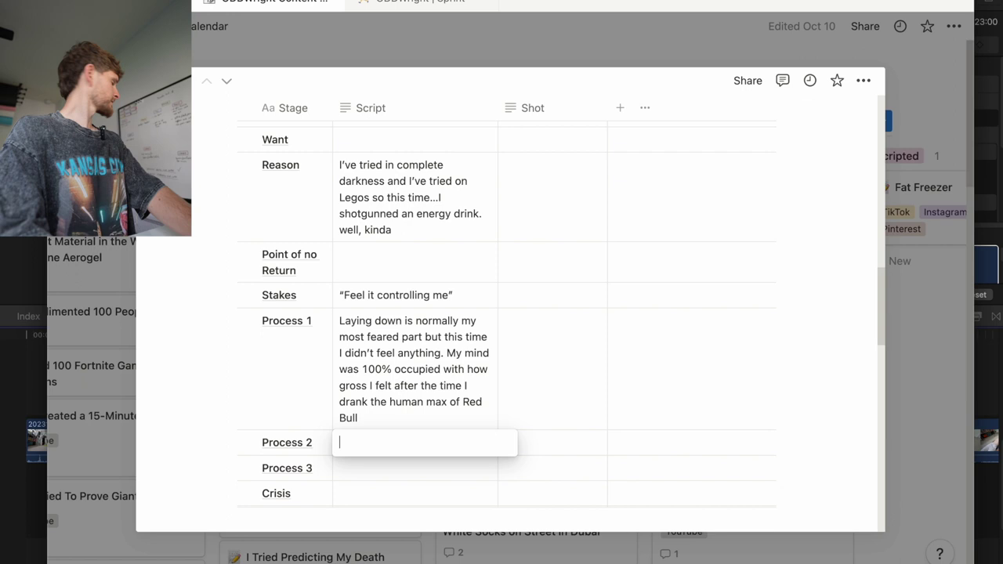
- Write "The time seemed to fly by and I was constantly waiting for a noise worse than fingernails on a chalkboard" as the Process 2 script
{"action": "type", "text": "The time"}
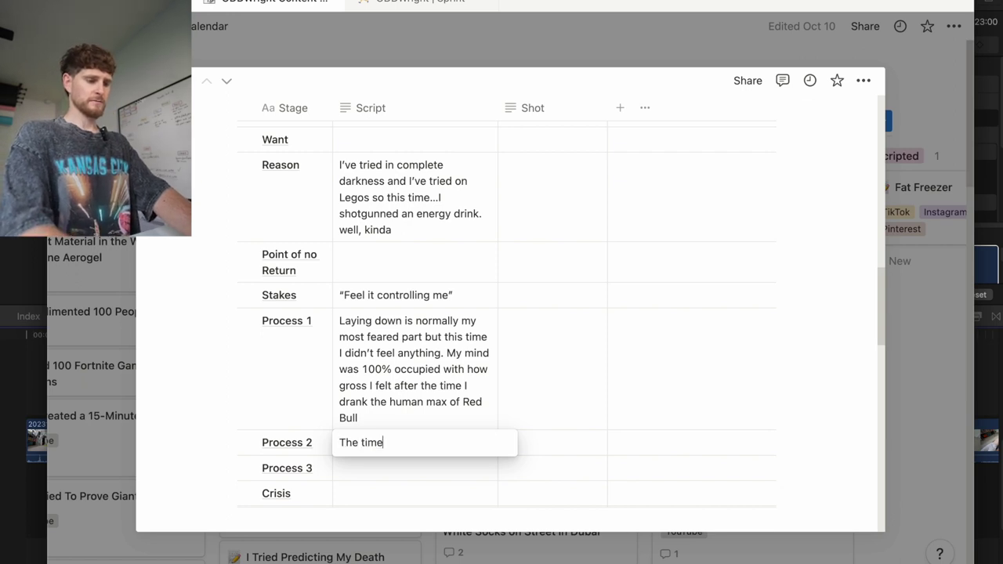
{"action": "type", "text": " seemed to fly by"}
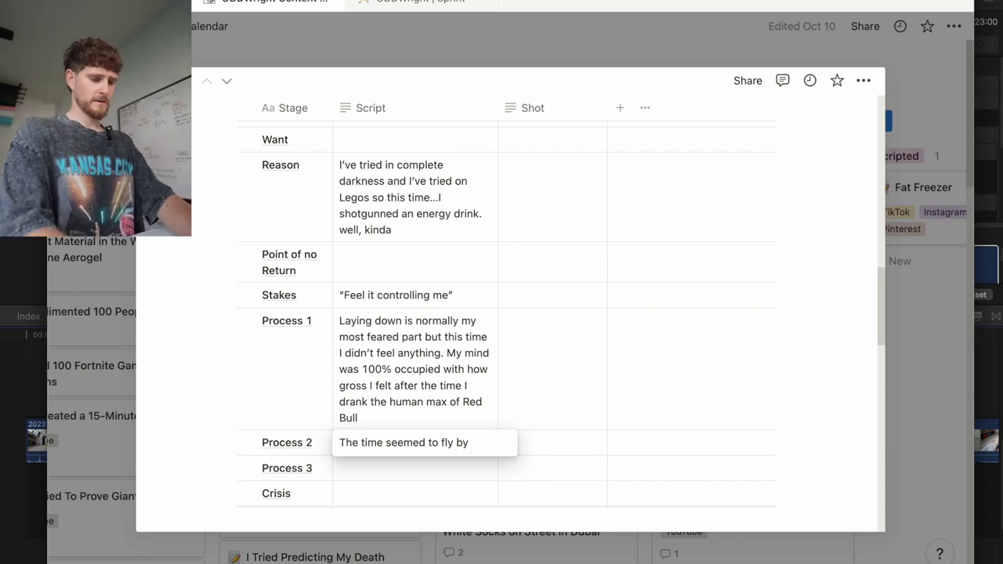
{"action": "type", "text": " and I"}
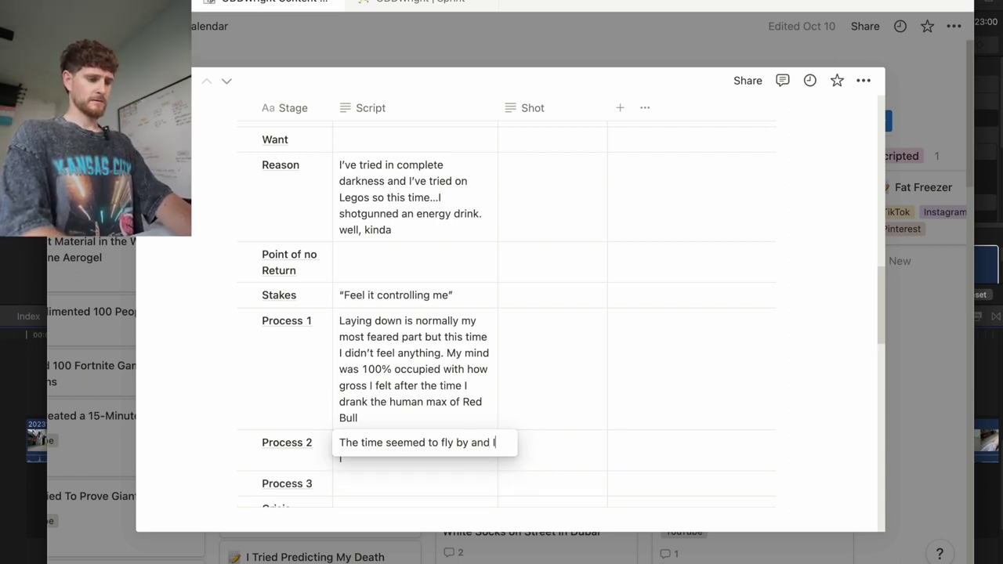
{"action": "type", "text": " was constantly "}
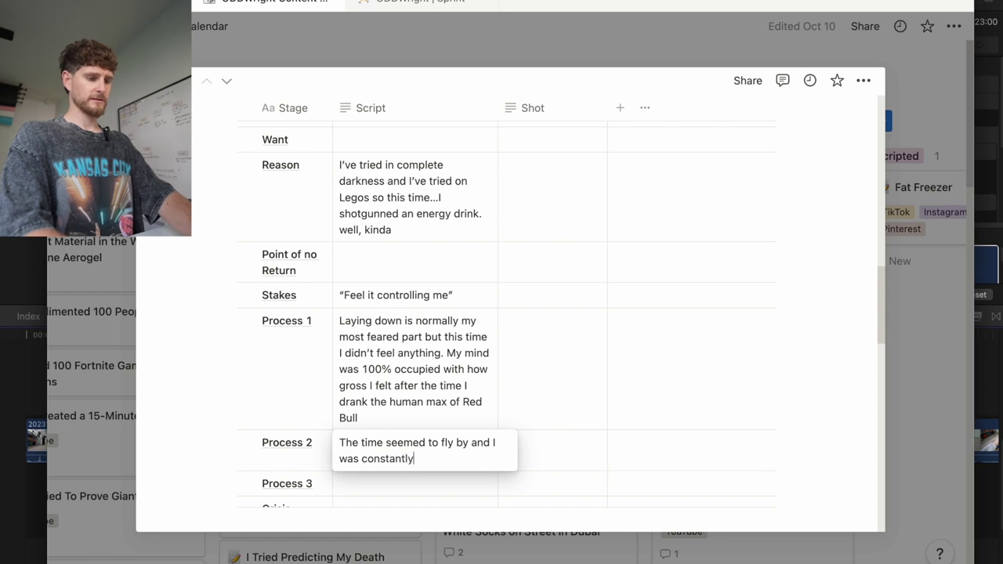
{"action": "type", "text": "waiting for"}
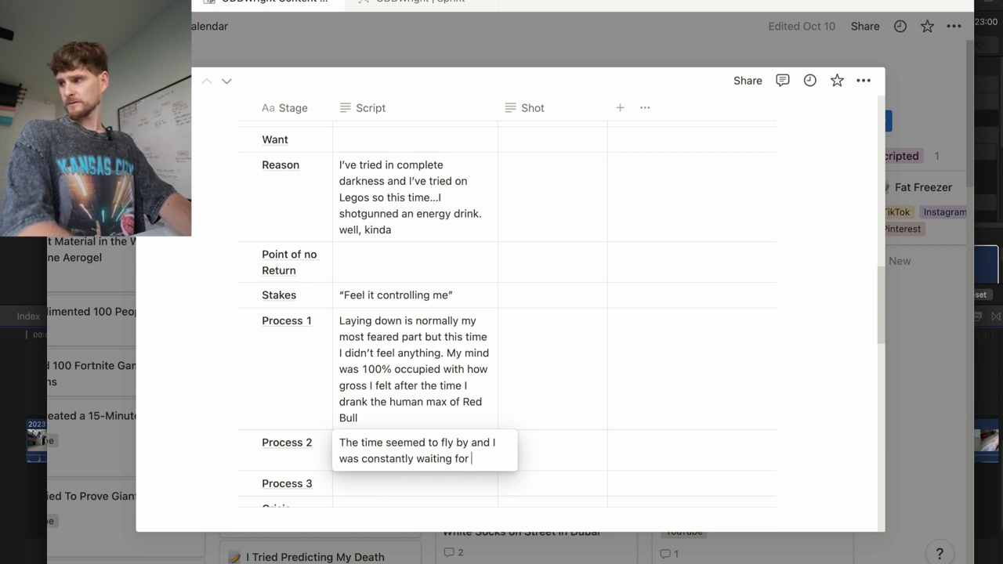
{"action": "type", "text": "a "}
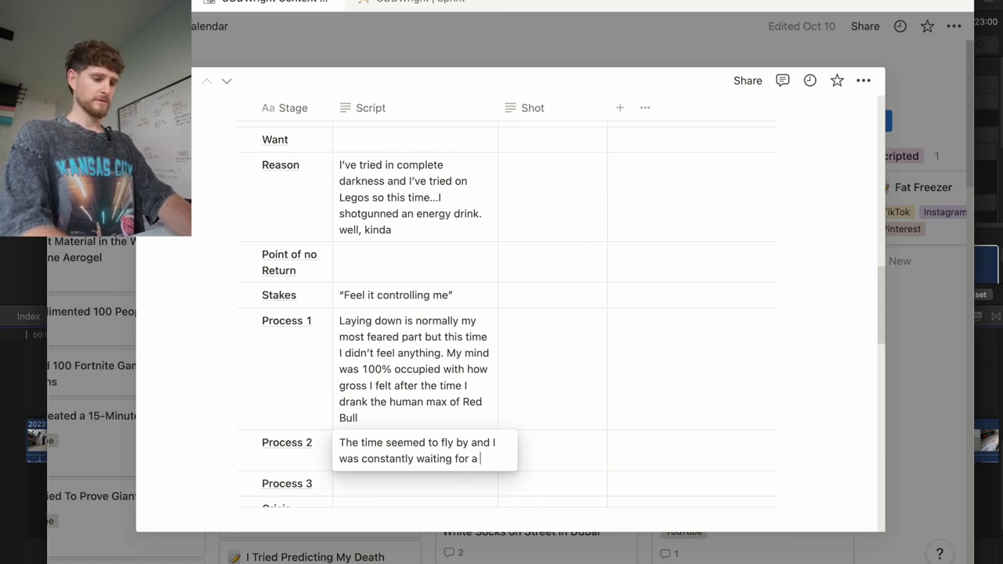
{"action": "type", "text": "noise worse than "}
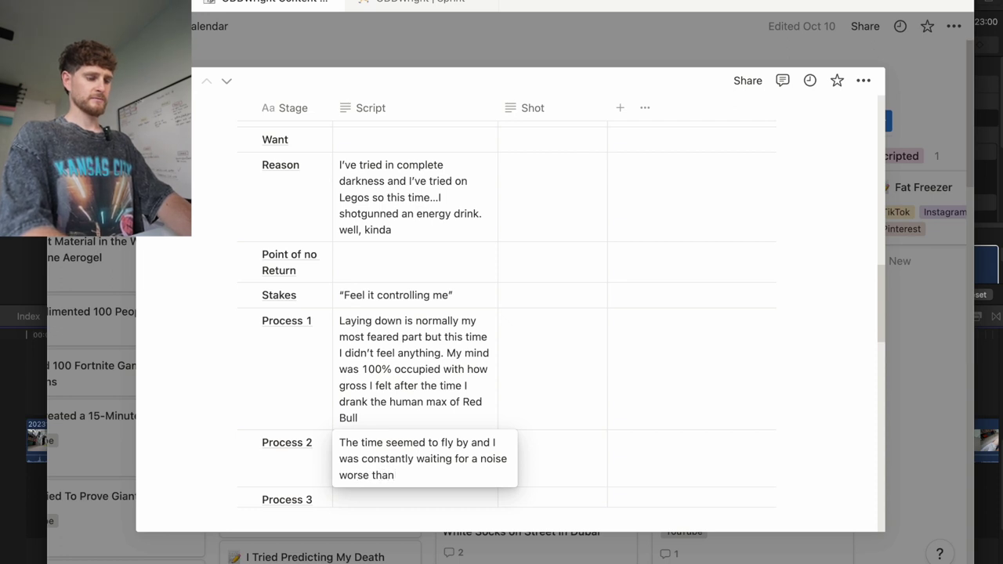
{"action": "type", "text": "fingernails on a chalkboard"}
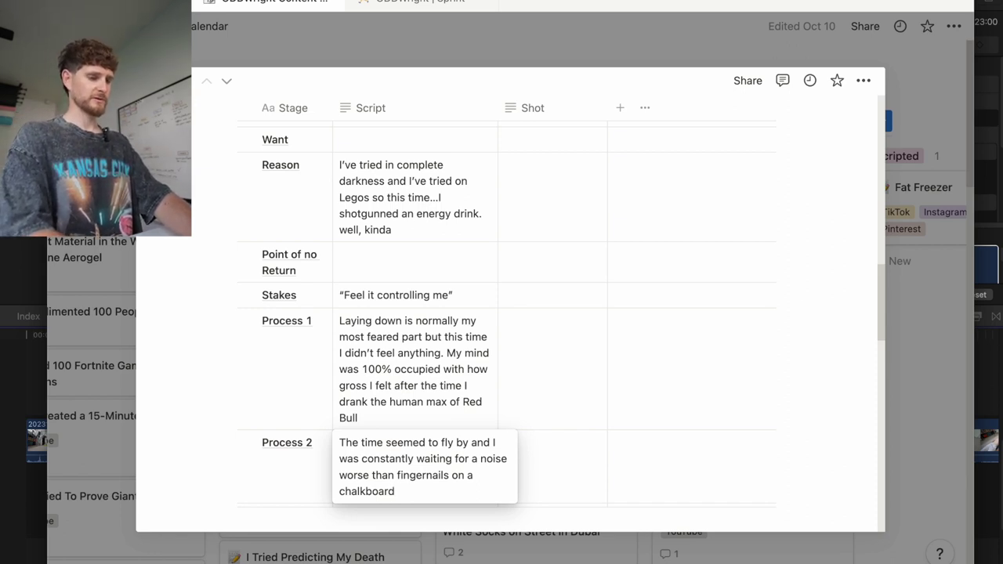
{"action": "key", "text": "Escape"}
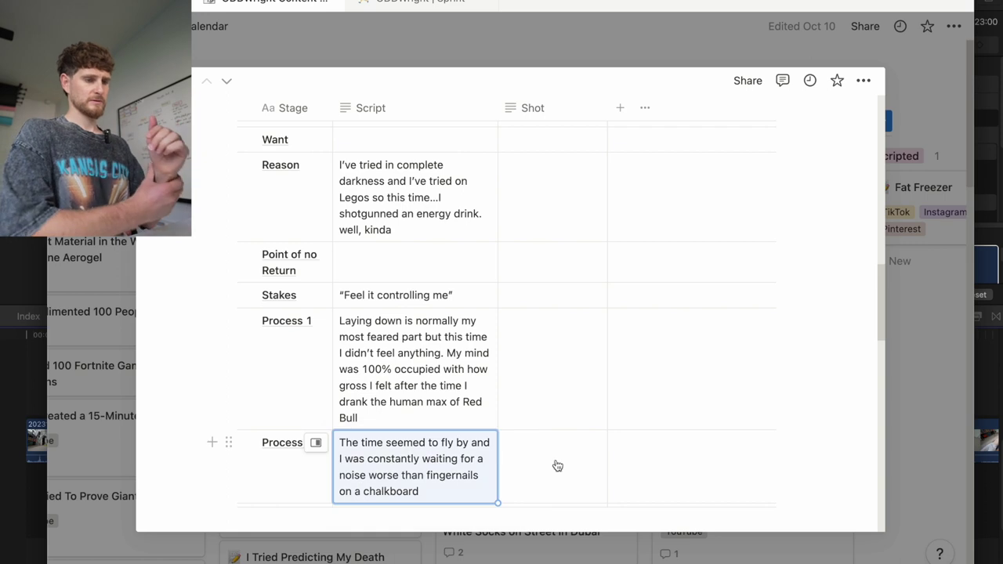
- Enter "pen on whiteboard" as the shot note for Process 2
{"action": "left_click", "coordinate": [557, 465]}
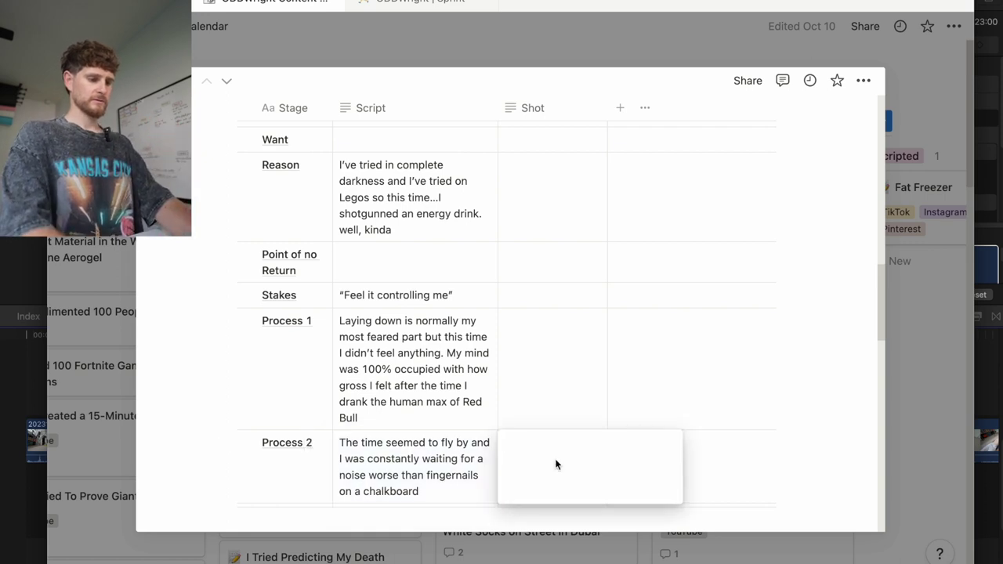
{"action": "type", "text": "pen o"}
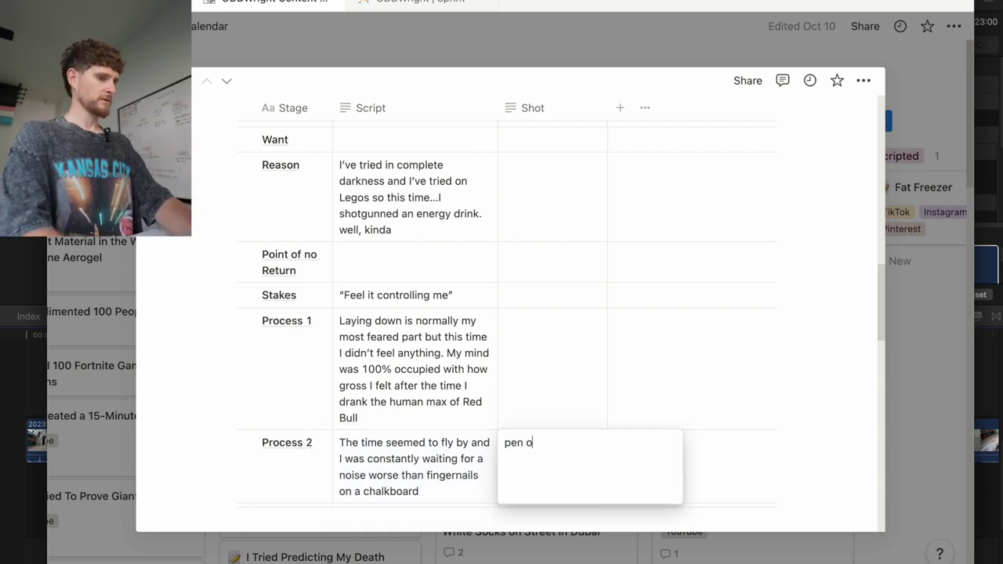
{"action": "type", "text": "n w"}
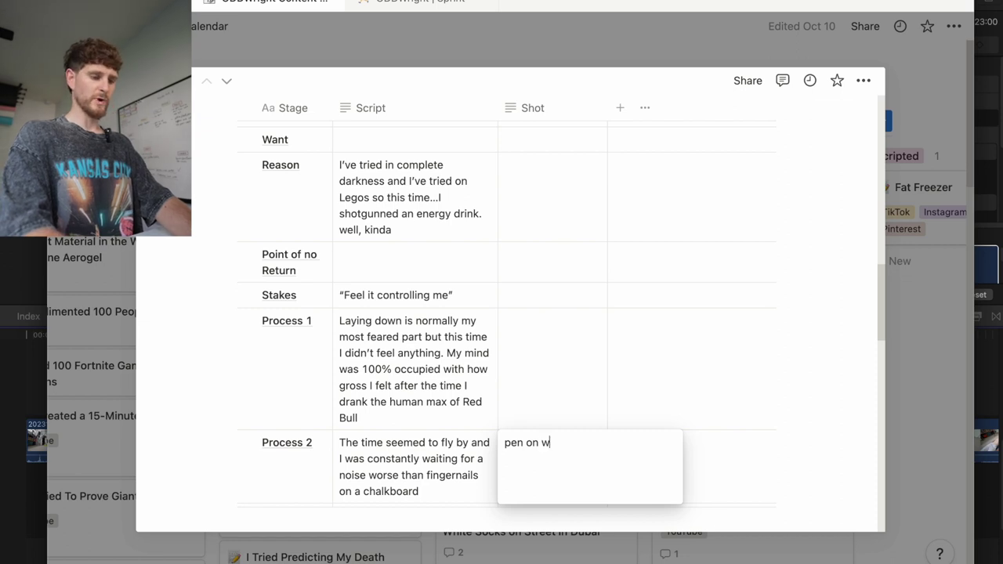
{"action": "type", "text": "hiteboard"}
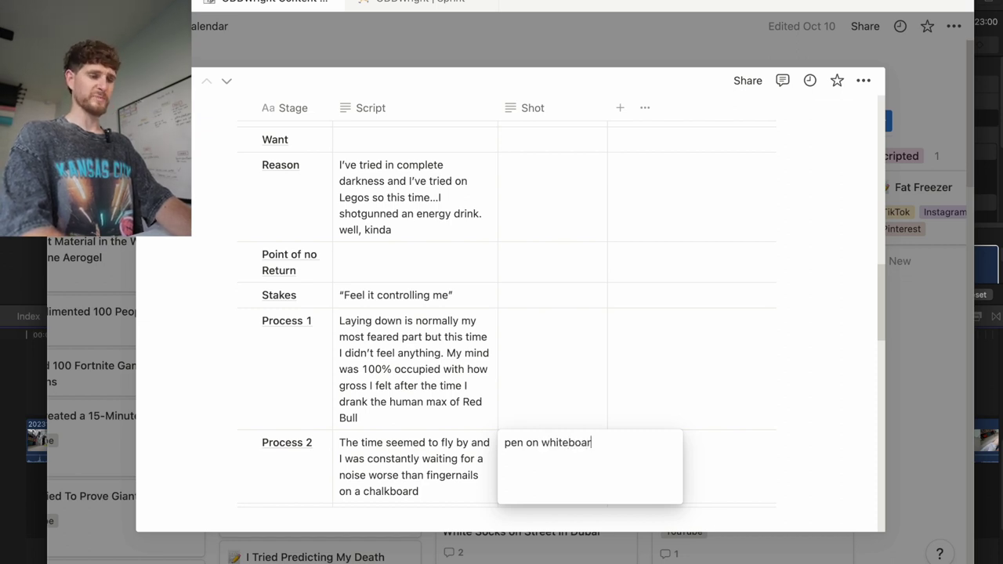
{"action": "key", "text": "Return"}
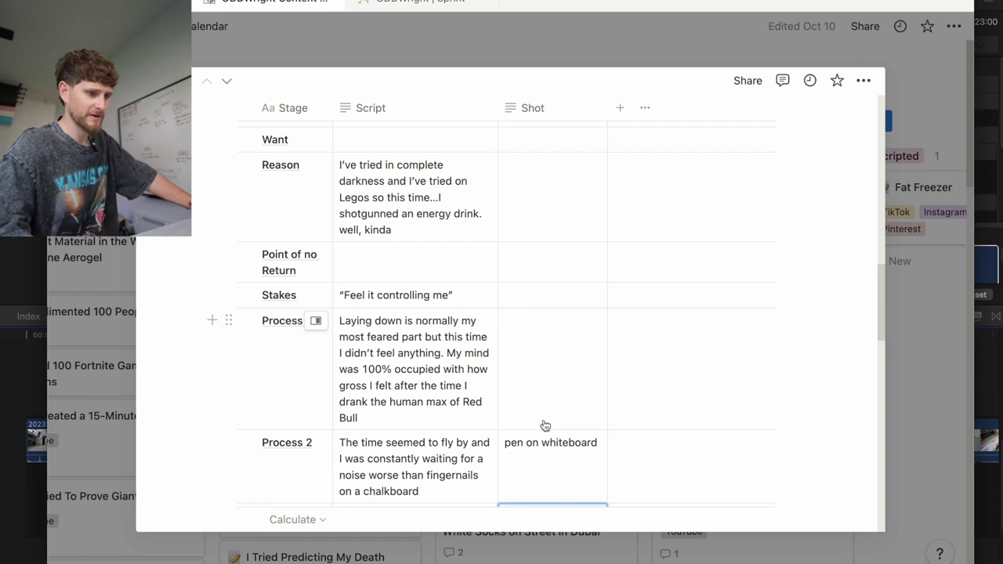
- Append "but it never came" to the end of the Process 2 script line
{"action": "scroll", "coordinate": [446, 434], "scroll_direction": "down", "scroll_amount": 2}
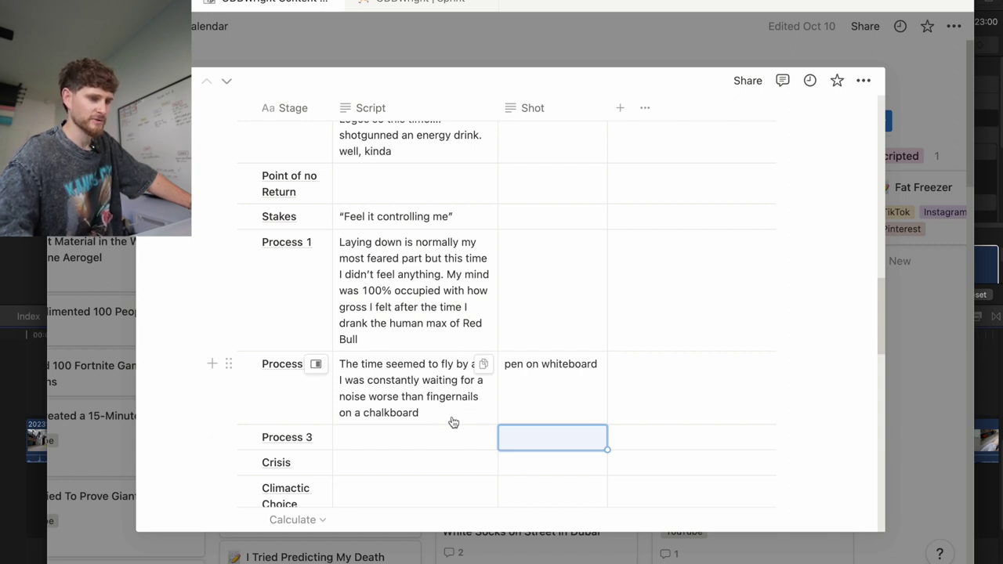
{"action": "left_click", "coordinate": [450, 413]}
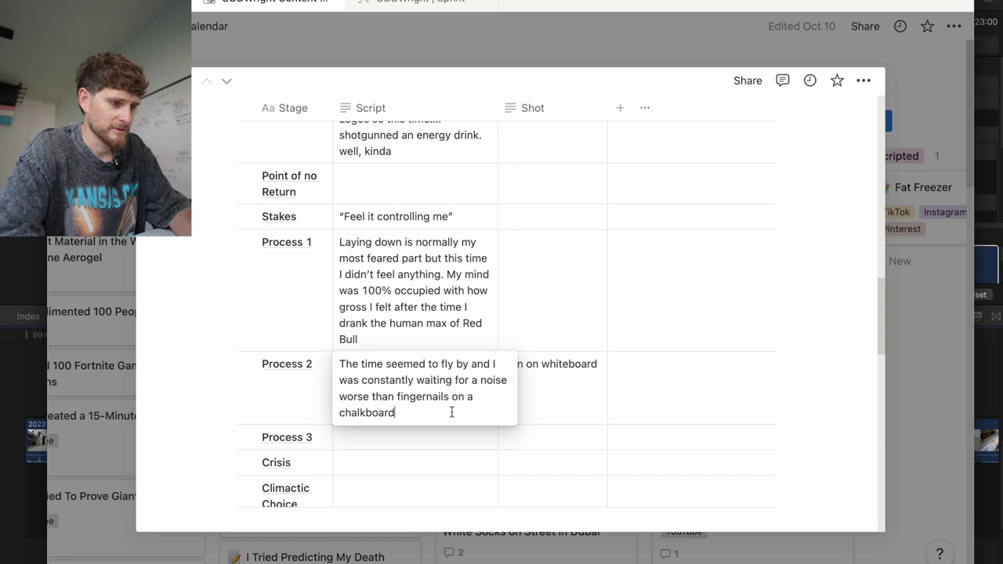
{"action": "type", "text": "but it never"}
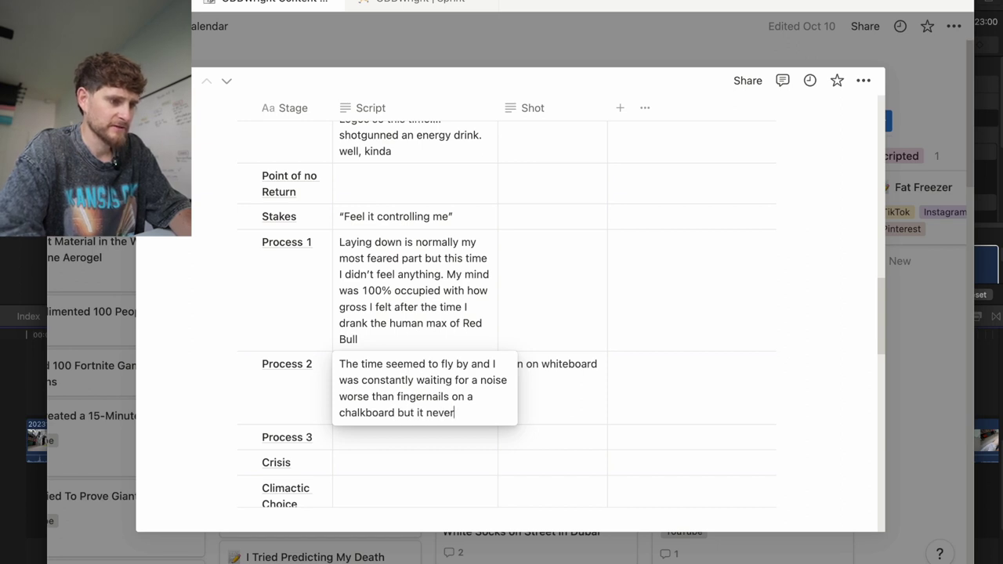
{"action": "type", "text": " came"}
- Extend the Process 2 shot note so it reads "pen on whiteboard screesching"
{"action": "left_click", "coordinate": [572, 398]}
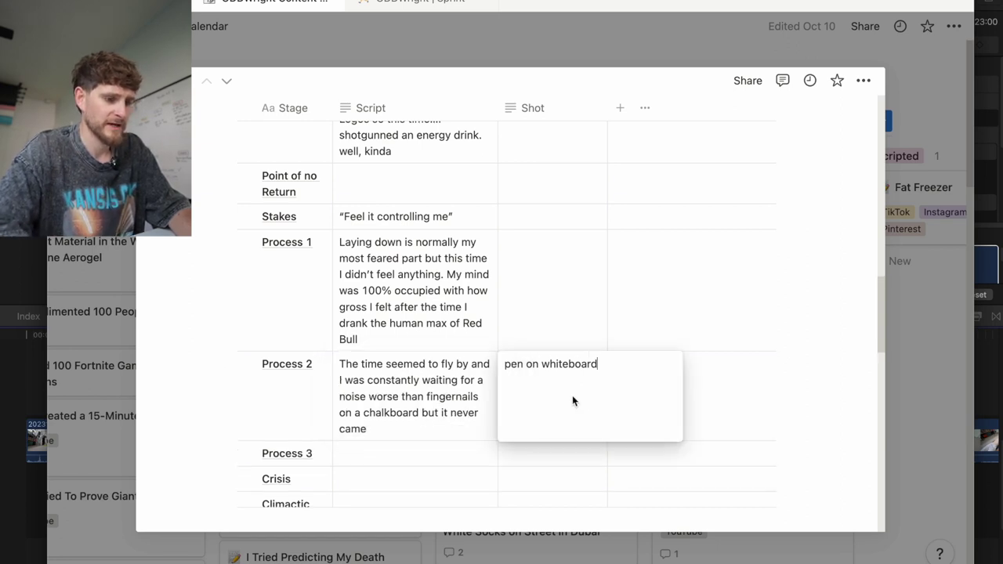
{"action": "type", "text": "scree"}
{"action": "type", "text": "ching"}
{"action": "key", "text": "Return"}
- Insert "*screeching*" between "chalkboard" and "but it never came" in the Process 2 script line
{"action": "left_click", "coordinate": [416, 412]}
{"action": "double_click", "coordinate": [418, 412]}
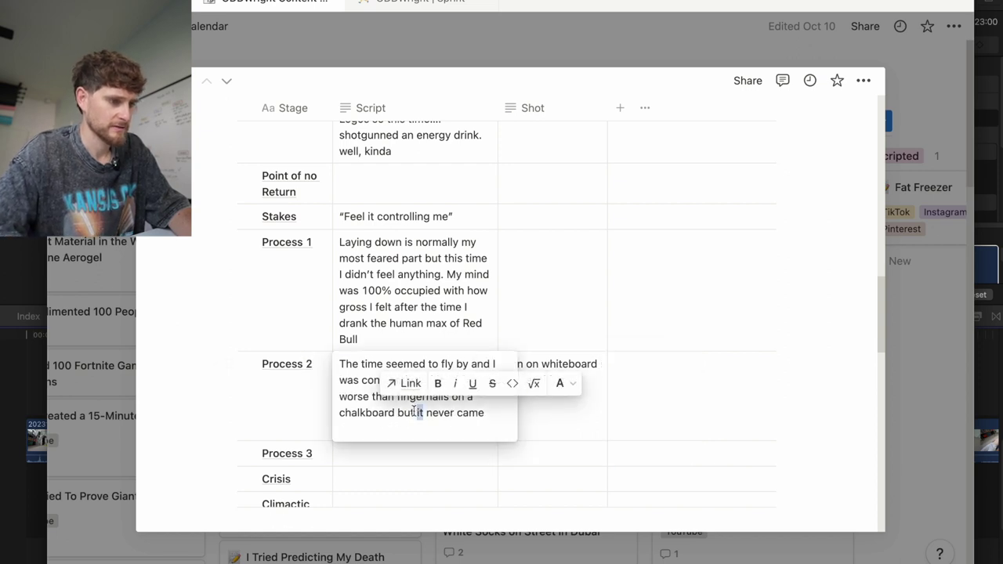
{"action": "left_click", "coordinate": [400, 412]}
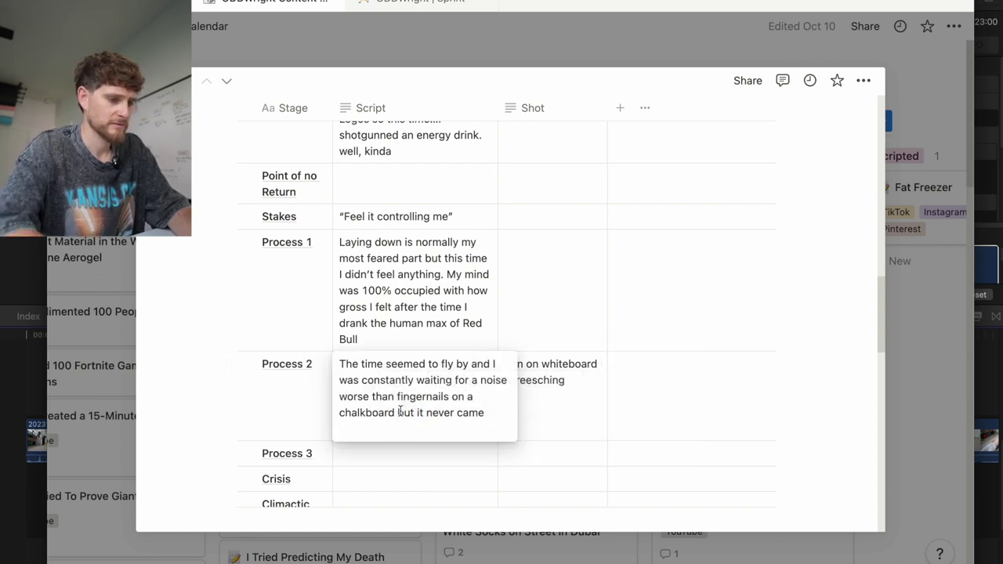
{"action": "type", "text": "*screech"}
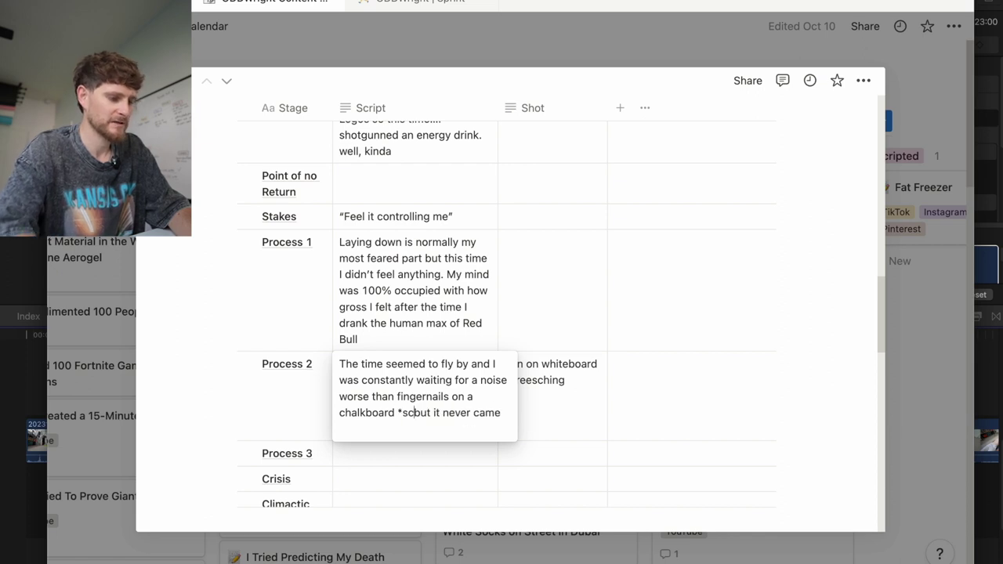
{"action": "type", "text": "ing *"}
{"action": "key", "text": "BackSpace"}
{"action": "key", "text": "BackSpace"}
{"action": "type", "text": "*"}
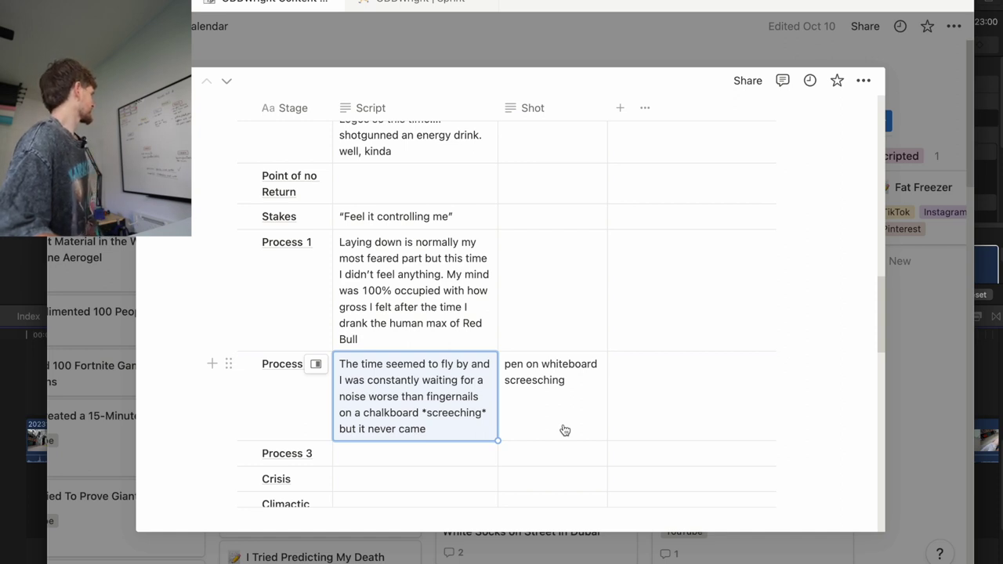
- Start the Process 3 script line with "The caffeine pushing through my veins"
{"action": "left_click", "coordinate": [412, 450]}
{"action": "type", "text": "The caf"}
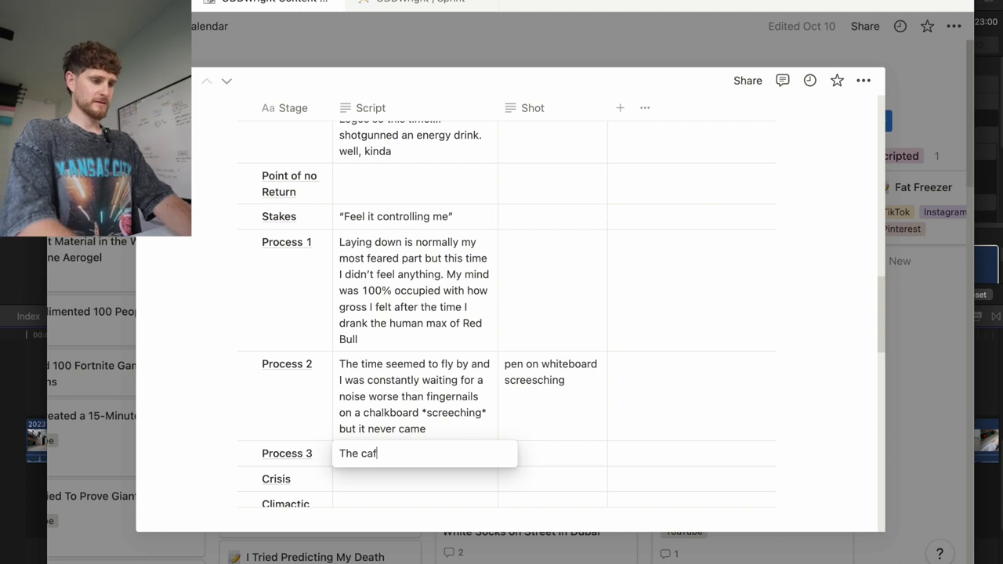
{"action": "type", "text": "feine"}
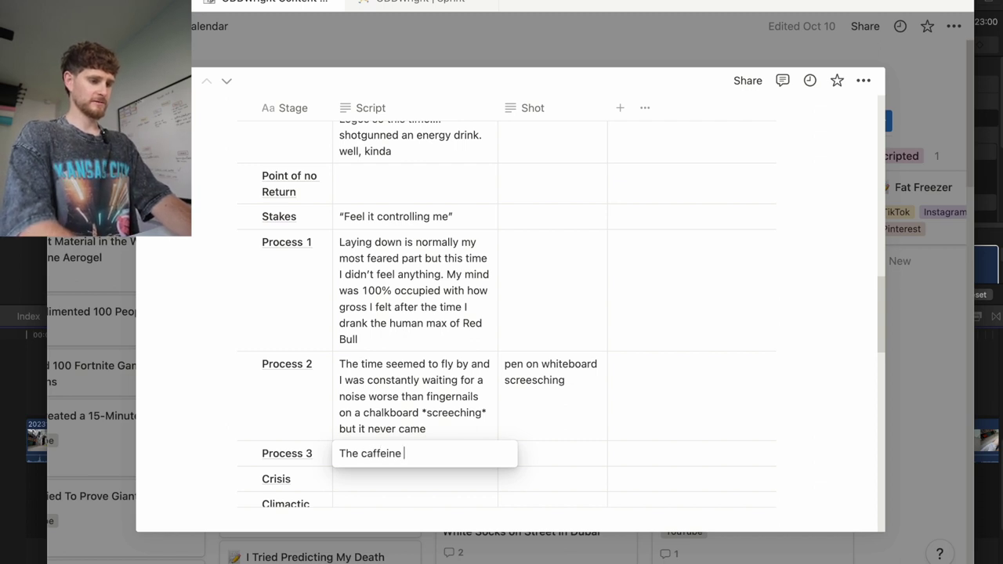
{"action": "type", "text": " pushing t"}
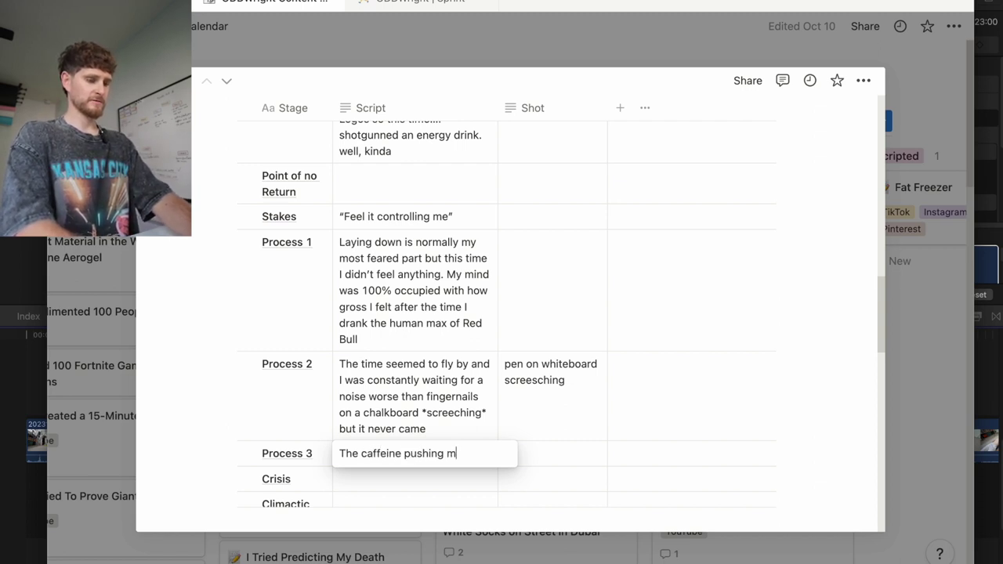
{"action": "type", "text": "hrough my veis"}
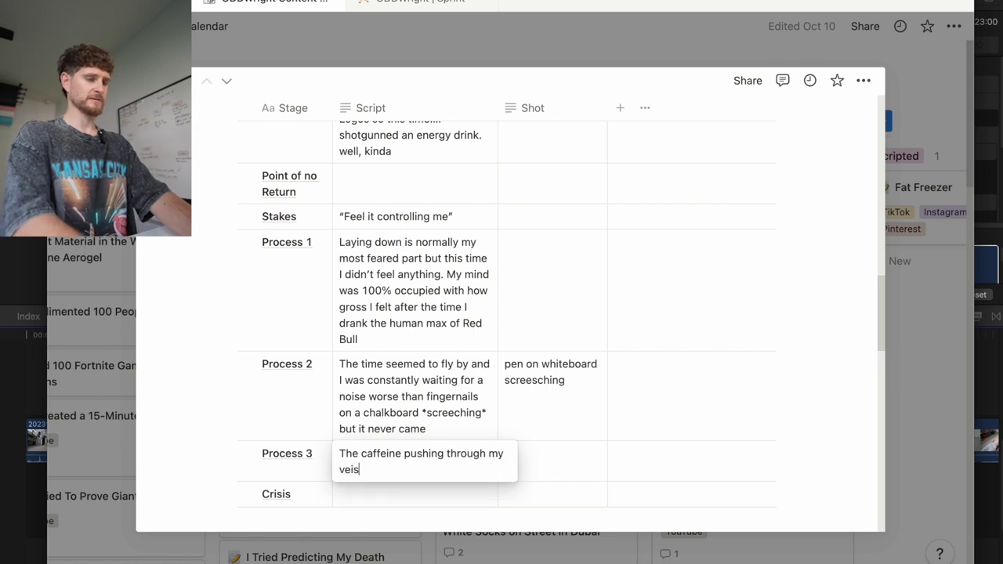
{"action": "key", "text": "BackSpace"}
{"action": "type", "text": "ns"}
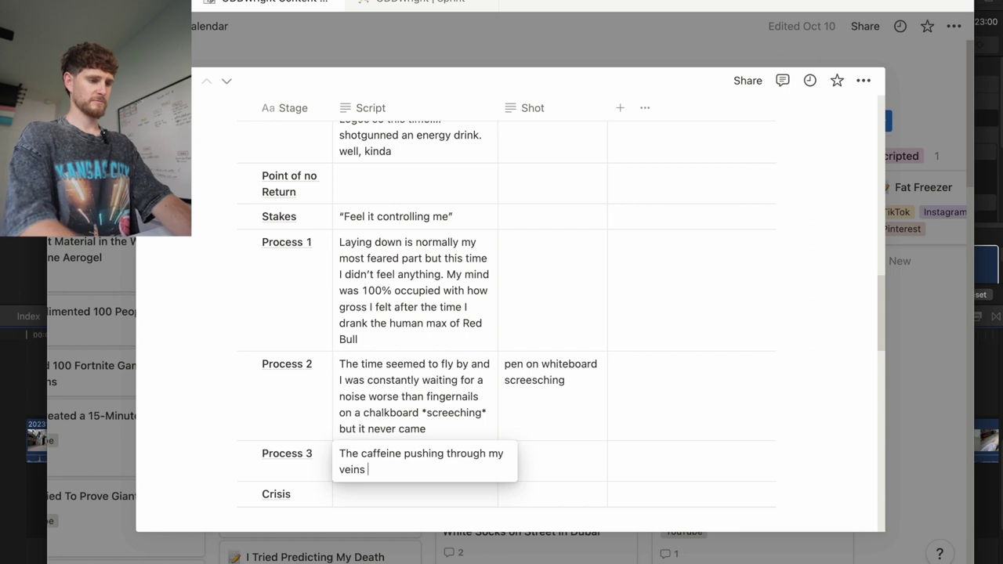
- Replace "pushing" with "pumping" in the Process 3 line and return to the end of the text
{"action": "double_click", "coordinate": [421, 453]}
{"action": "type", "text": "pumping"}
{"action": "left_click", "coordinate": [416, 470]}
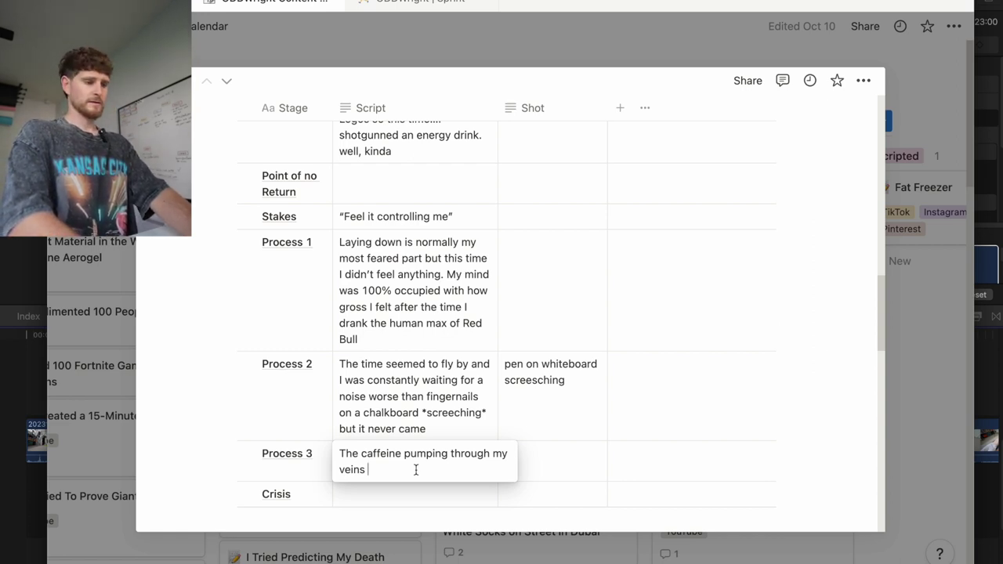
- Continue the Process 3 script line with "was making me fidget worse than my son"
{"action": "type", "text": "was ma"}
{"action": "key", "text": "BackSpace"}
{"action": "type", "text": "mak"}
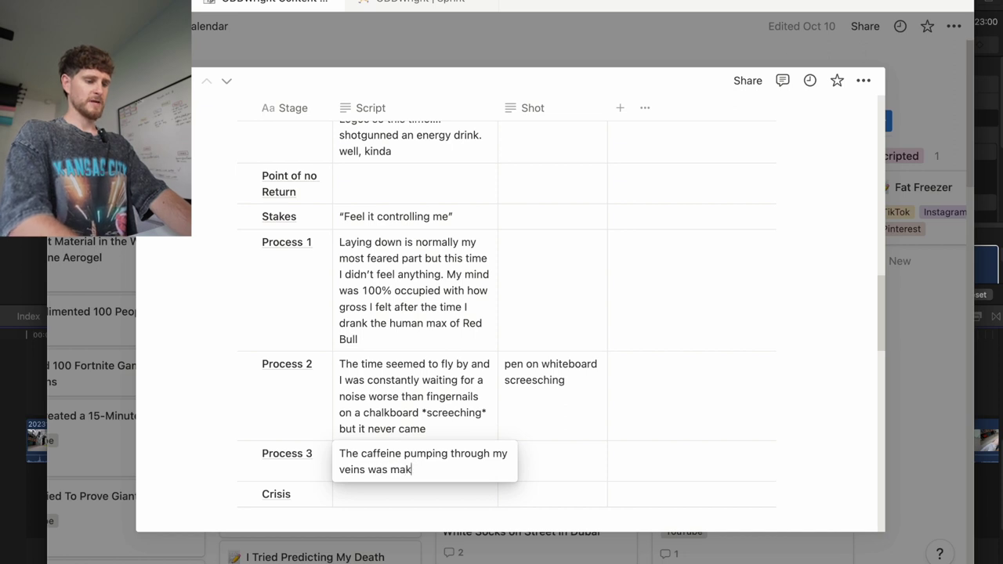
{"action": "type", "text": "ing me "}
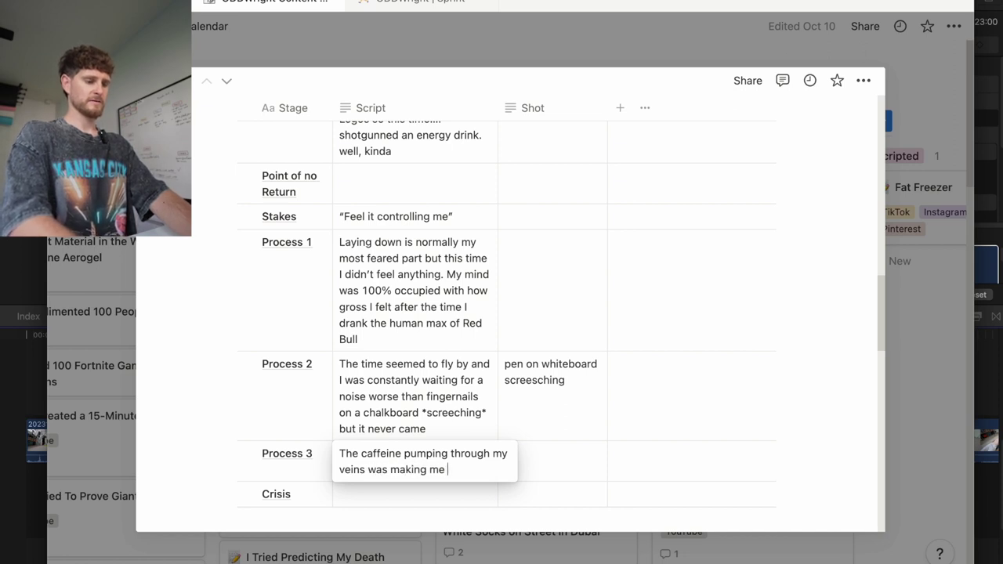
{"action": "type", "text": "fidget"}
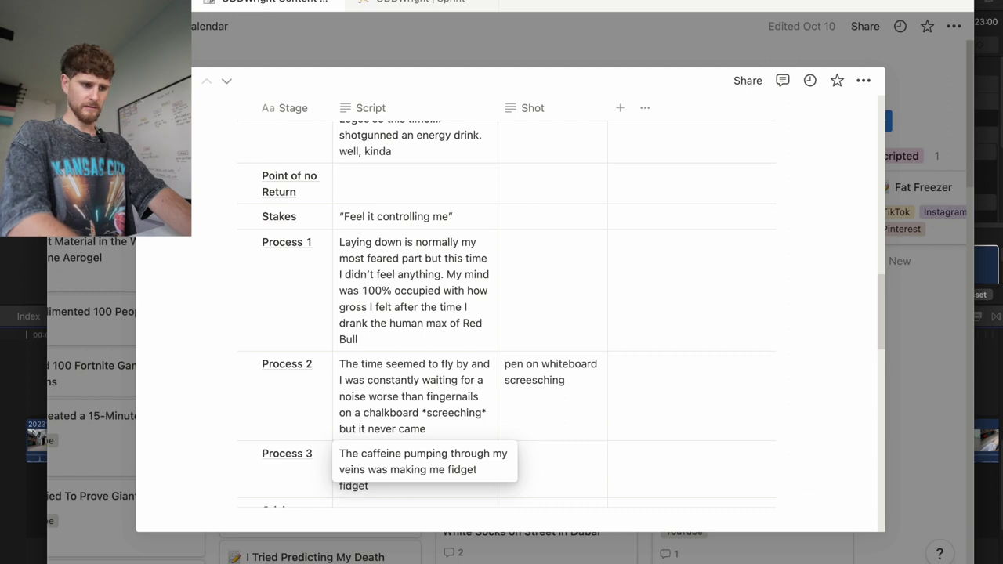
{"action": "type", "text": "wor"}
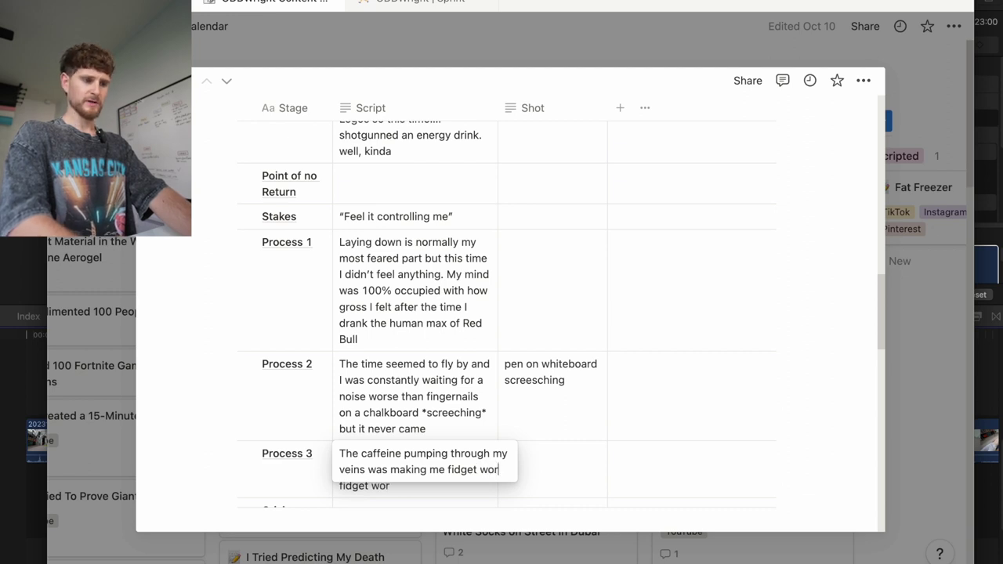
{"action": "type", "text": "se than my sun"}
{"action": "key", "text": "BackSpace"}
{"action": "key", "text": "BackSpace"}
{"action": "type", "text": "on"}
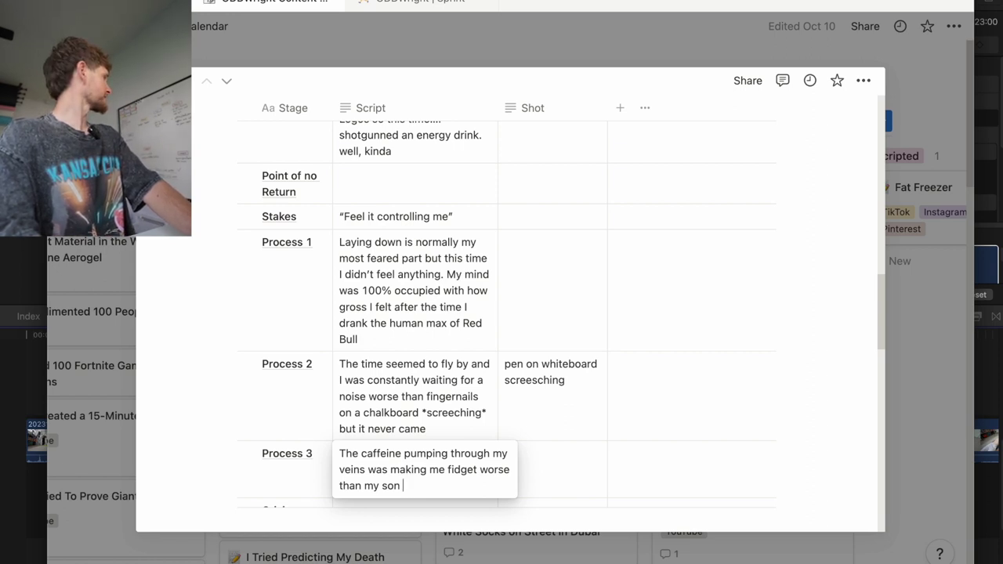
- Finish the Process 3 script line with "and I couldn't stop the urges to itch" and close the cell
{"action": "type", "text": "a"}
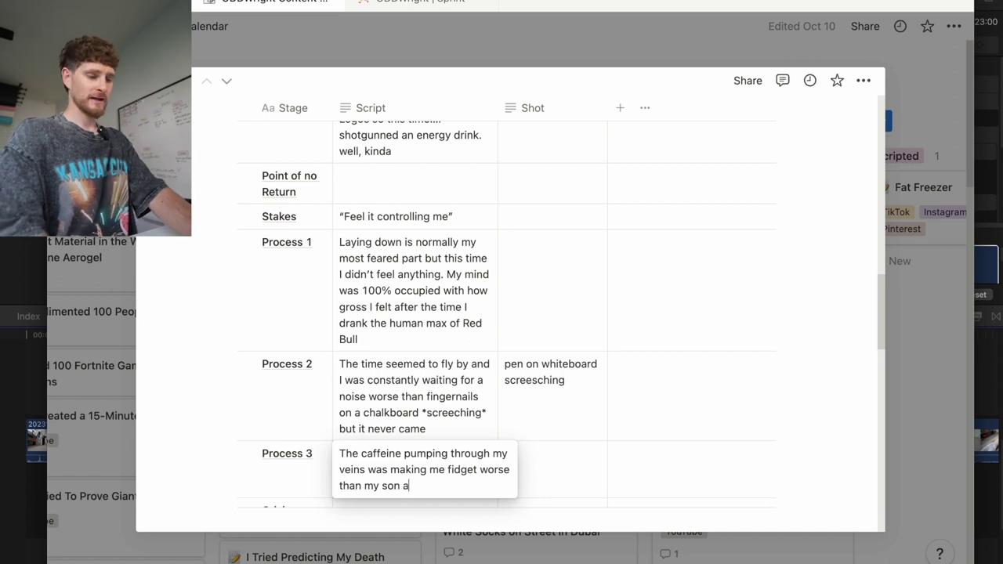
{"action": "type", "text": "nd I couldn't"}
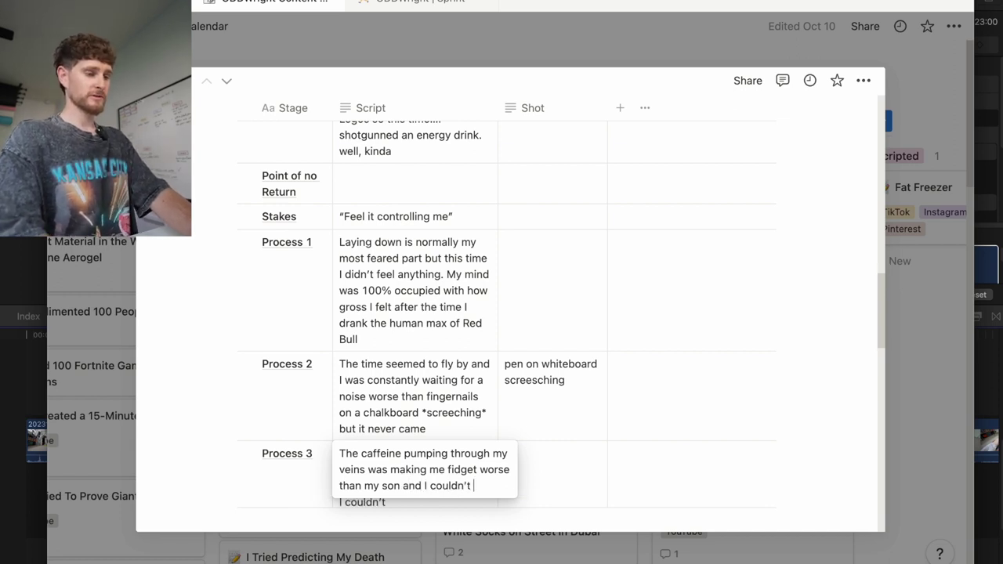
{"action": "type", "text": " stop the urges to"}
{"action": "type", "text": " itch"}
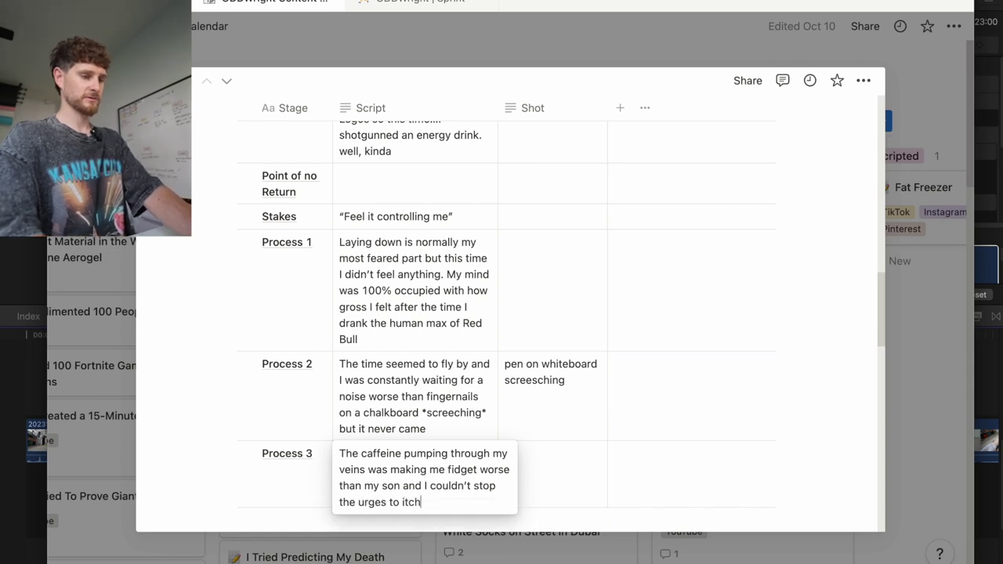
{"action": "left_click", "coordinate": [519, 461]}
{"action": "scroll", "coordinate": [520, 454], "scroll_direction": "down", "scroll_amount": 3}
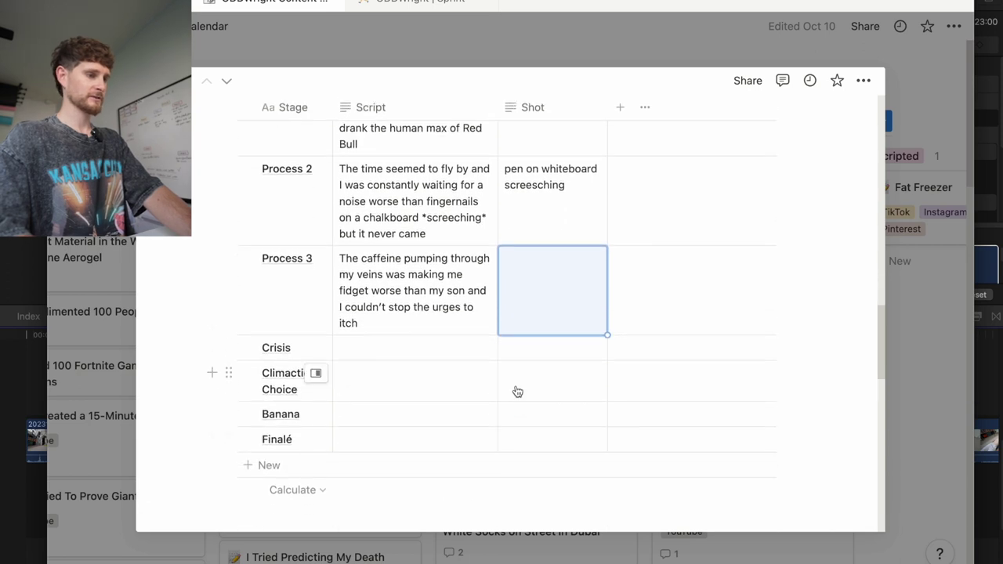
{"action": "left_click", "coordinate": [423, 349]}
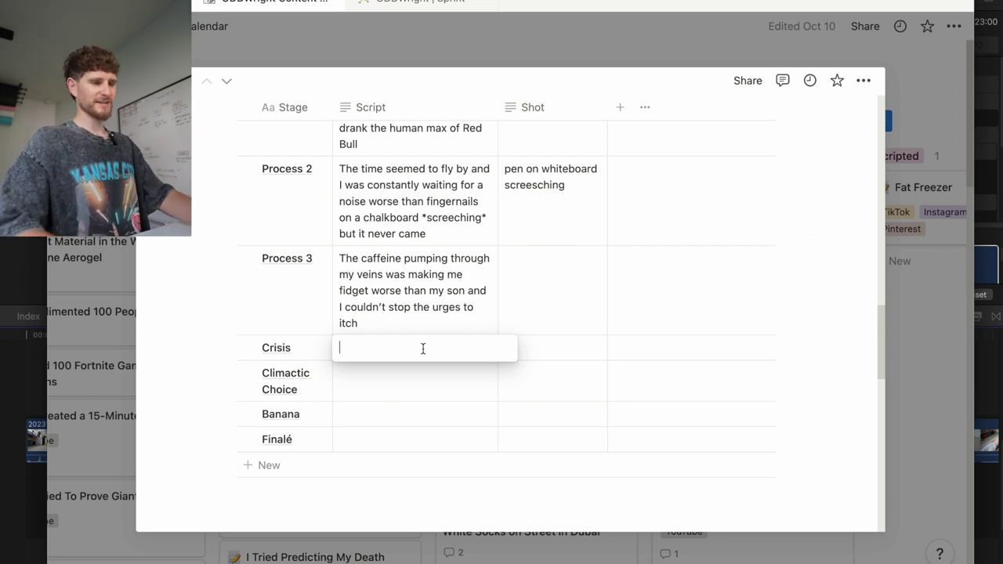
{"action": "key", "text": "Escape"}
{"action": "scroll", "coordinate": [483, 298], "scroll_direction": "up", "scroll_amount": 5}
{"action": "scroll", "coordinate": [484, 301], "scroll_direction": "down", "scroll_amount": 3}
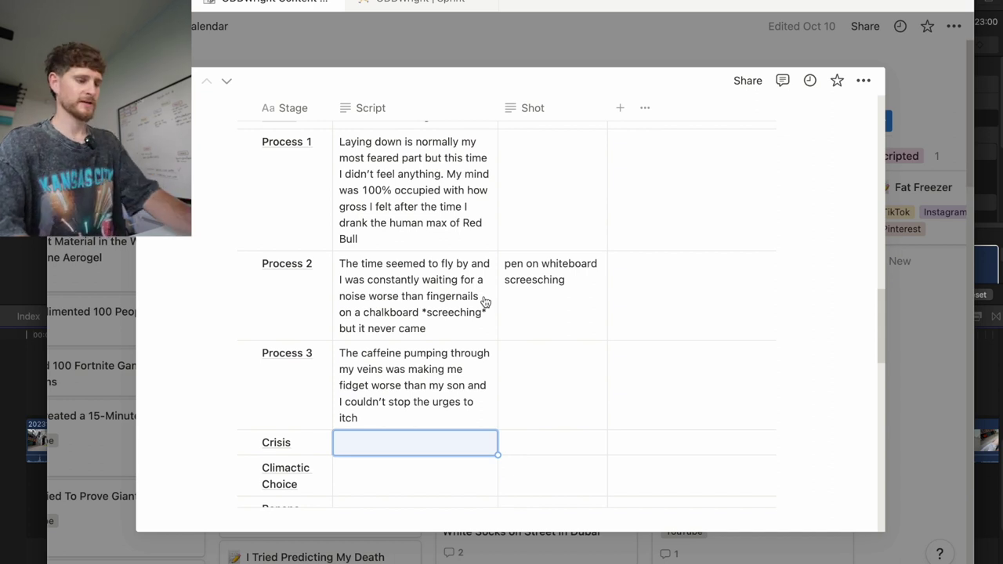
- Switch to Final Cut Pro and play clip 20231017_C6055 in the S2E2 timeline from about 5:26
{"action": "key", "text": "super+Tab"}
{"action": "key", "text": "super+minus"}
{"action": "key", "text": "super+minus"}
{"action": "key", "text": "super+minus"}
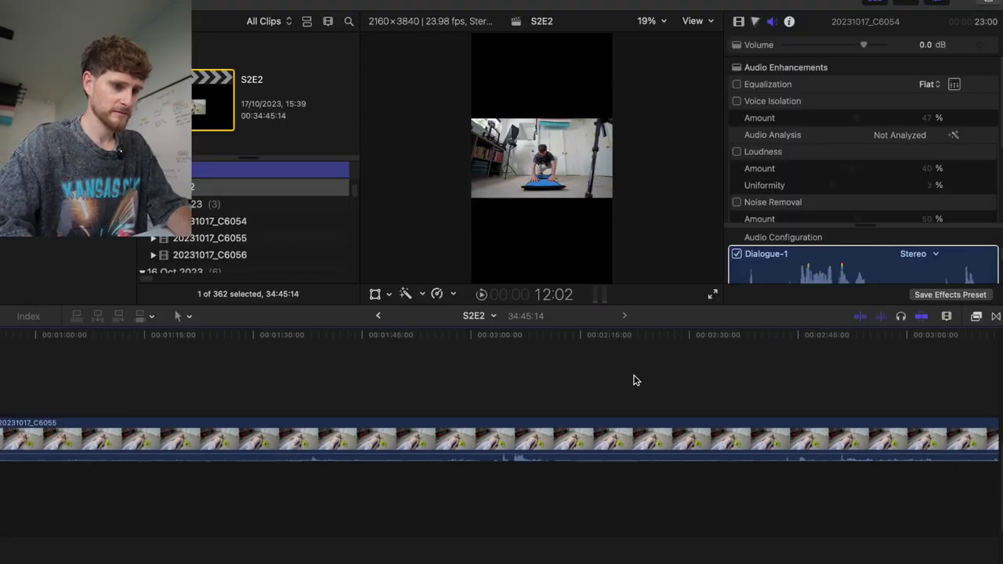
{"action": "left_click", "coordinate": [582, 384]}
{"action": "key", "text": "space"}
{"action": "scroll", "coordinate": [580, 385], "scroll_direction": "right", "scroll_amount": 1}
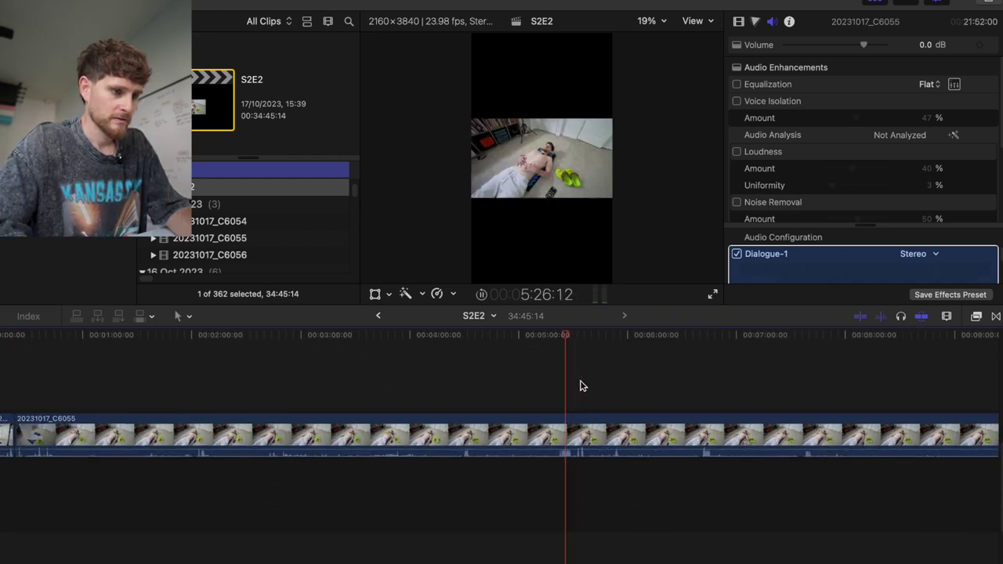
- Check the earlier audio peaks in clip 20231017_C6055 and listen to the part at about 4:30
{"action": "left_click", "coordinate": [559, 398]}
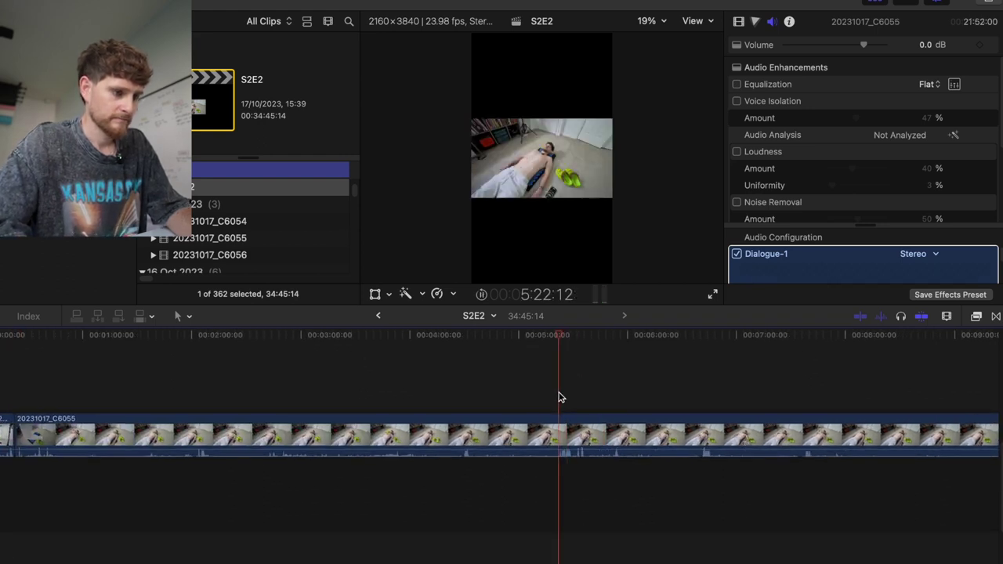
{"action": "left_click", "coordinate": [461, 404]}
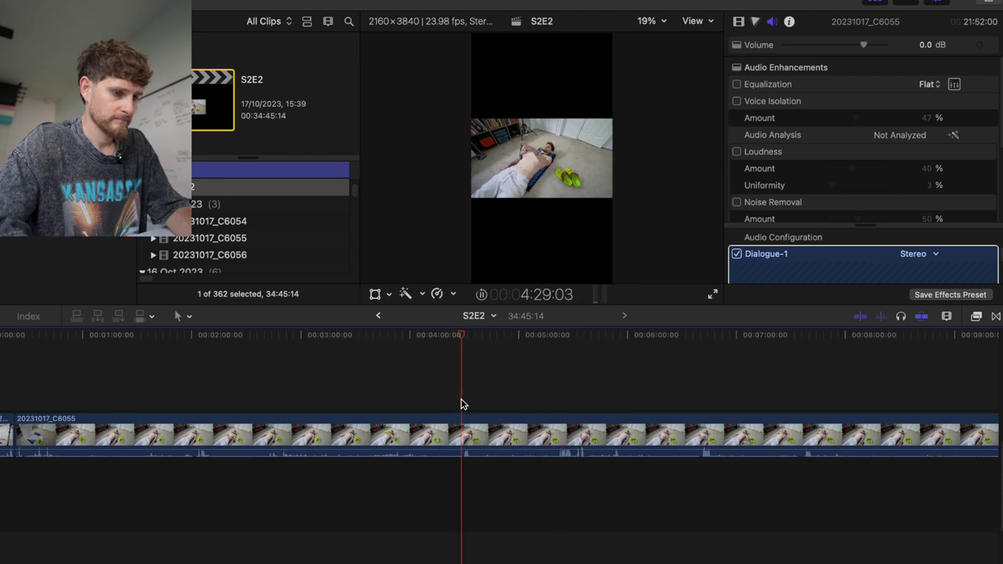
{"action": "key", "text": "super+equal"}
{"action": "key", "text": "super+equal"}
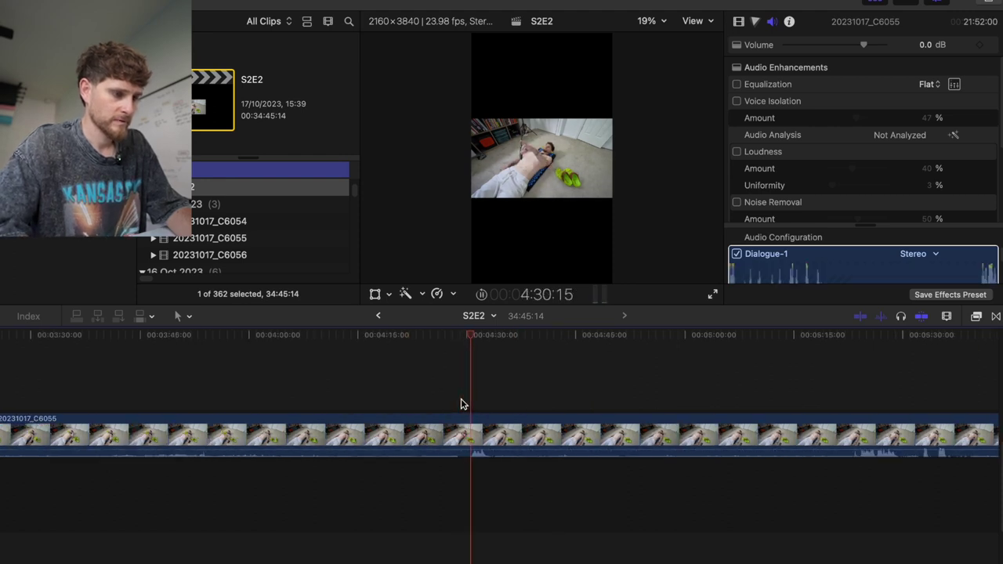
{"action": "key", "text": "space"}
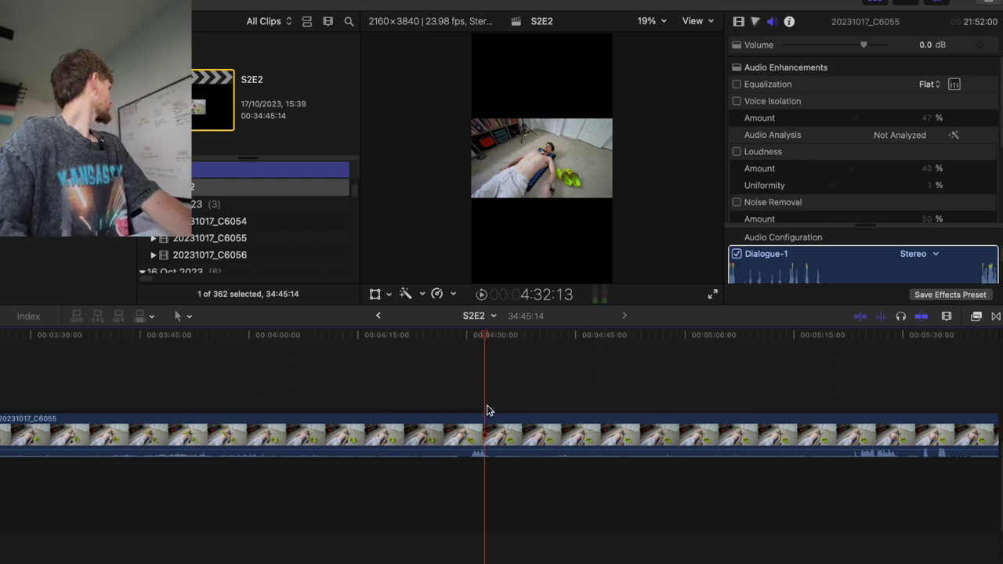
- Glance at the script in Notion and replay the remark at about 4:30 in Final Cut Pro for its exact wording
{"action": "key", "text": "super+Tab"}
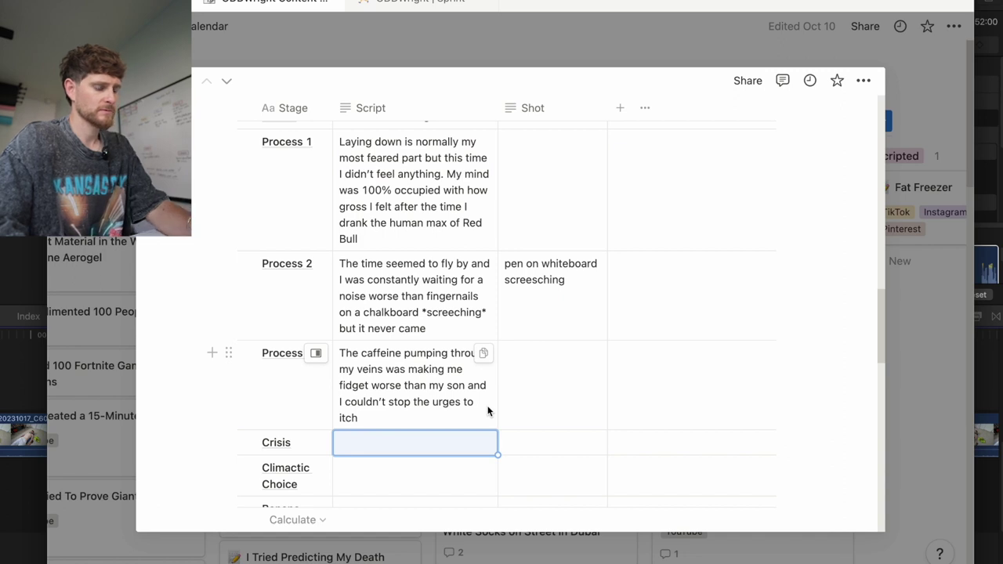
{"action": "key", "text": "super+Tab"}
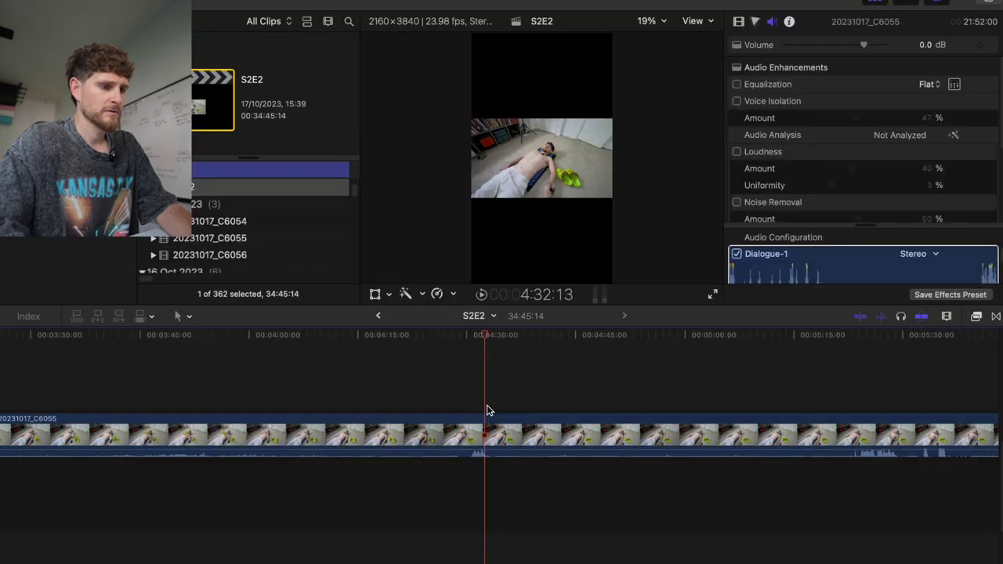
{"action": "left_click", "coordinate": [473, 408]}
{"action": "key", "text": "space"}
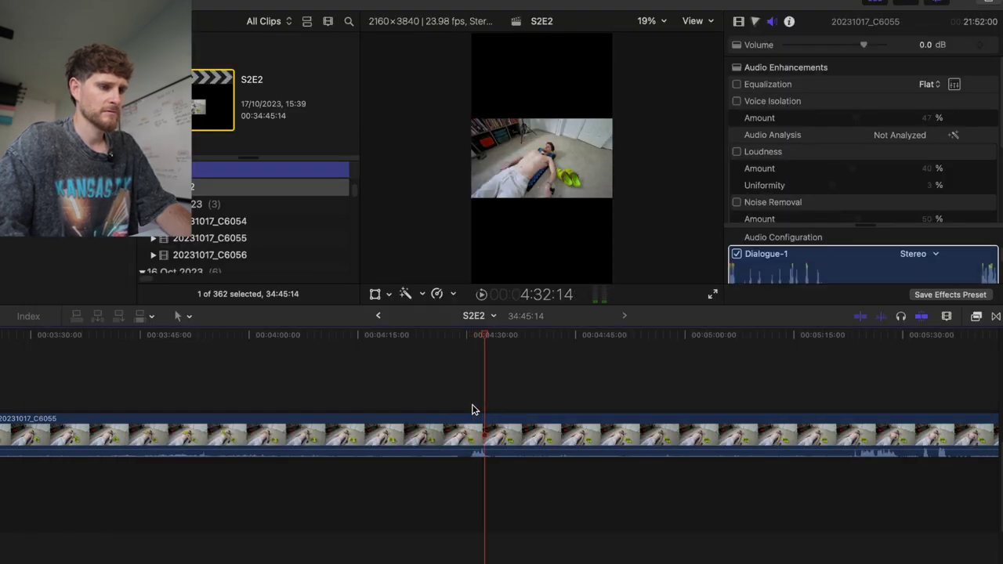
- Switch to Notion and insert the quote "Jinkies I'm not even close" after "fly by" in the Process 2 script line
{"action": "key", "text": "super+Tab"}
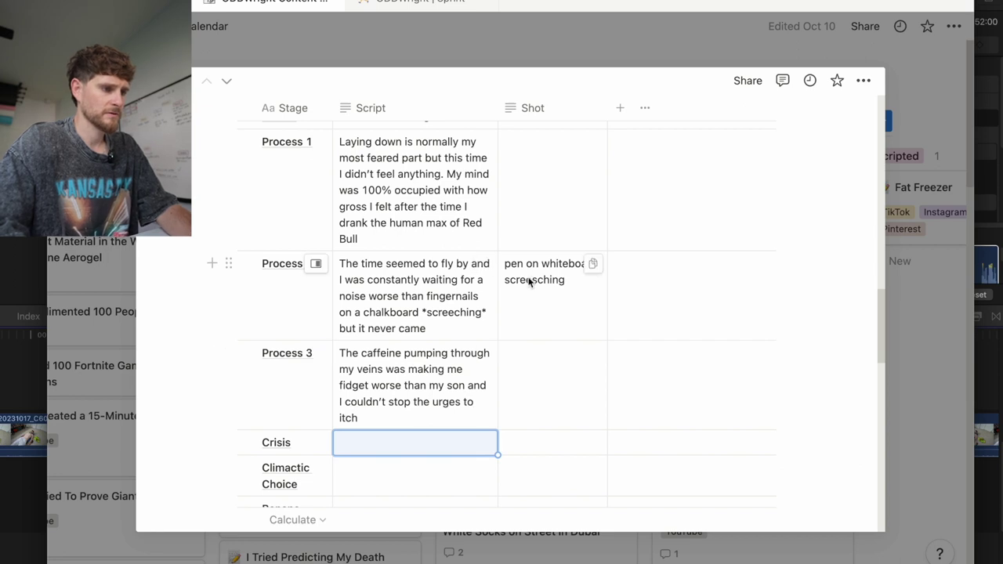
{"action": "left_click", "coordinate": [440, 266]}
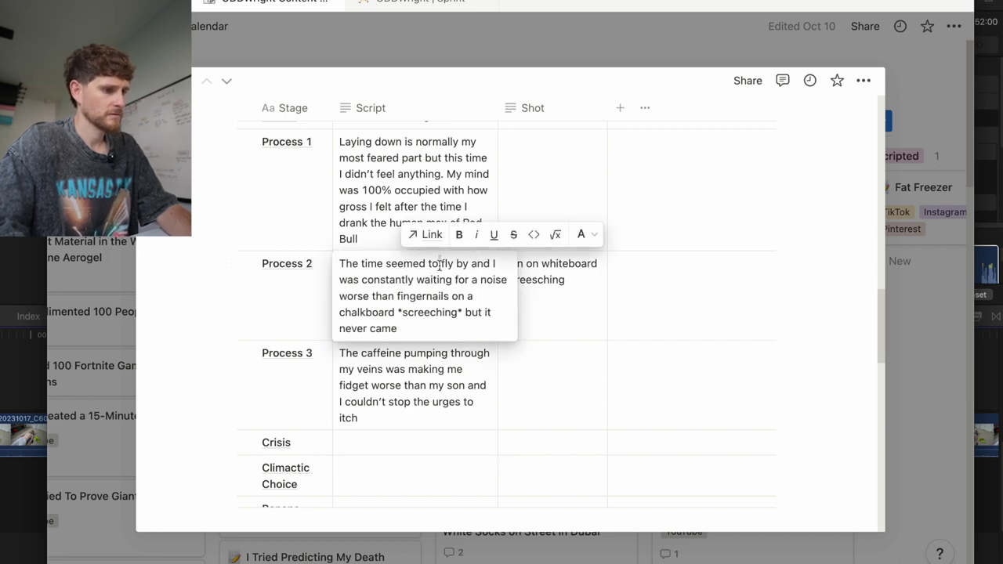
{"action": "left_click", "coordinate": [470, 263]}
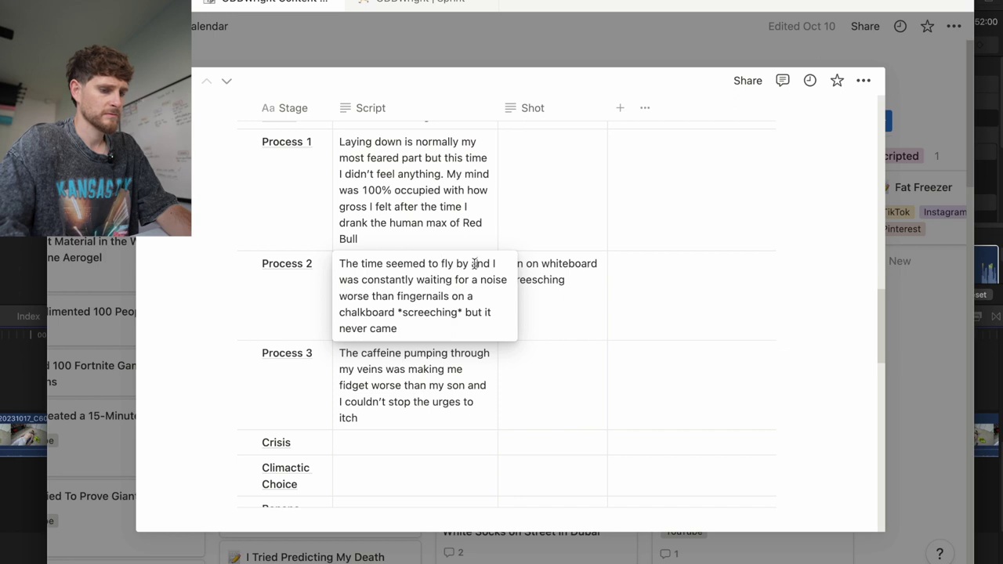
{"action": "type", "text": "\"Jinkies "}
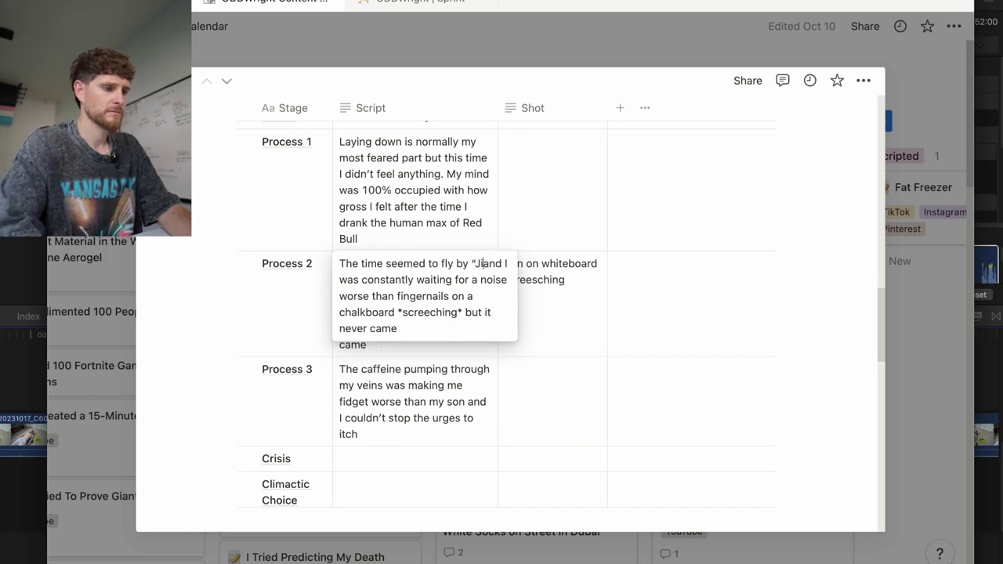
{"action": "type", "text": "I'm not "}
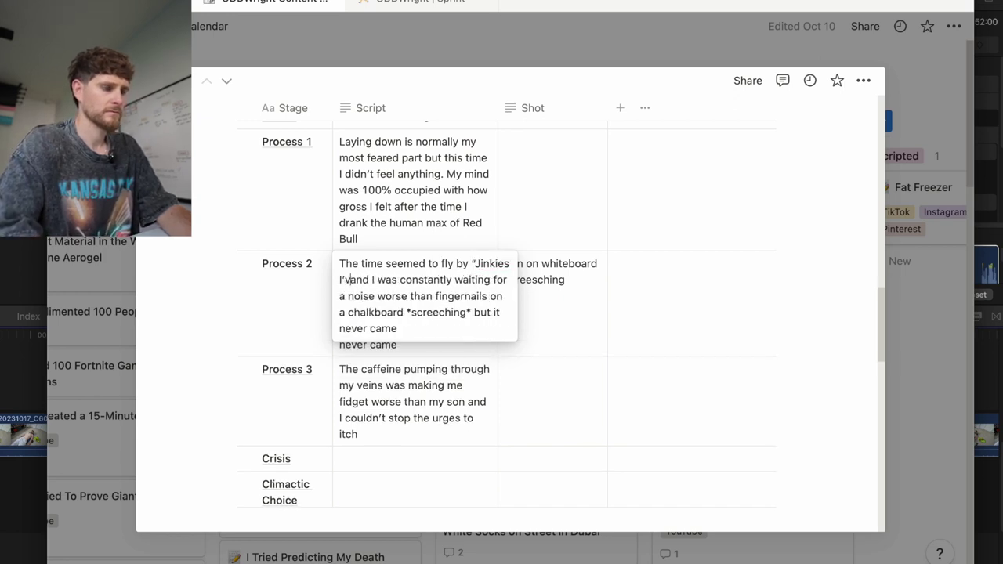
{"action": "type", "text": "even close"}
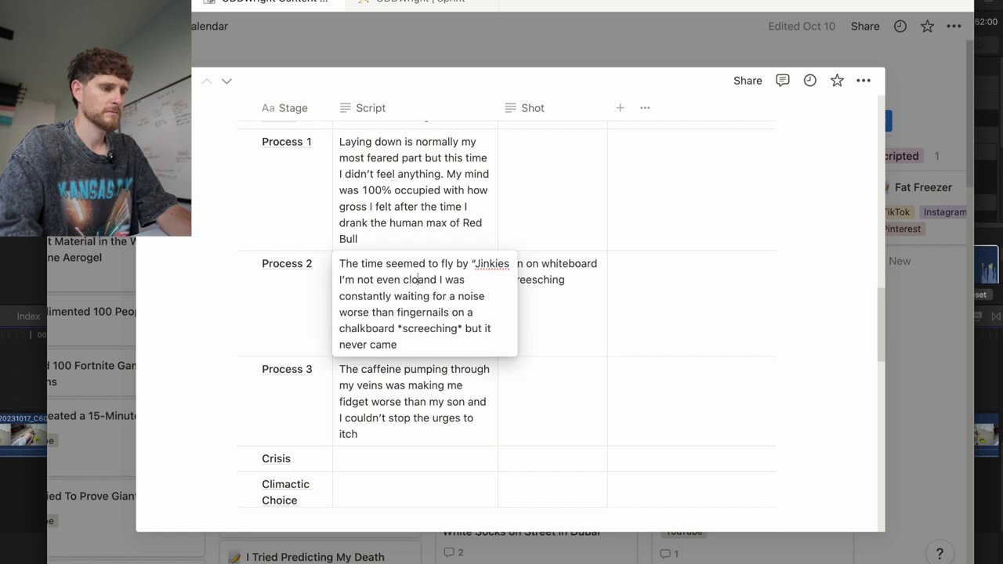
{"action": "type", "text": "\""}
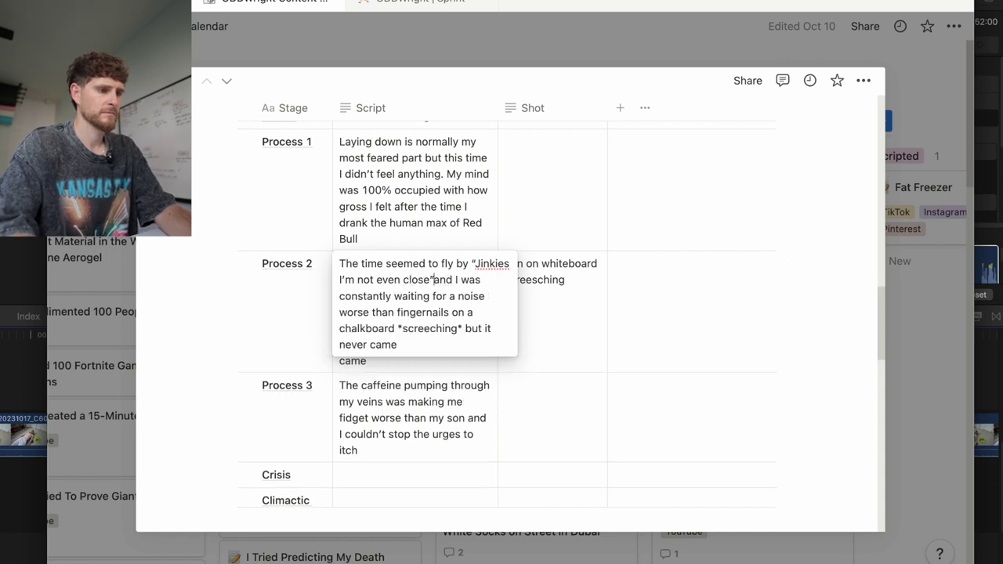
{"action": "key", "text": "Escape"}
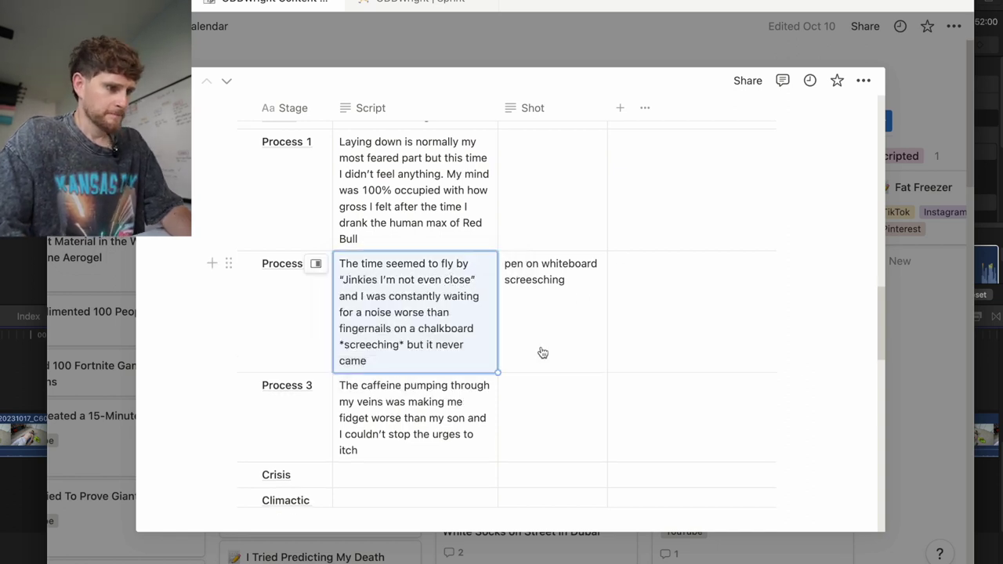
- Switch to Final Cut Pro and play clip 20231017_C6055 from about 2:06 to hear what is said
{"action": "key", "text": "super+Tab"}
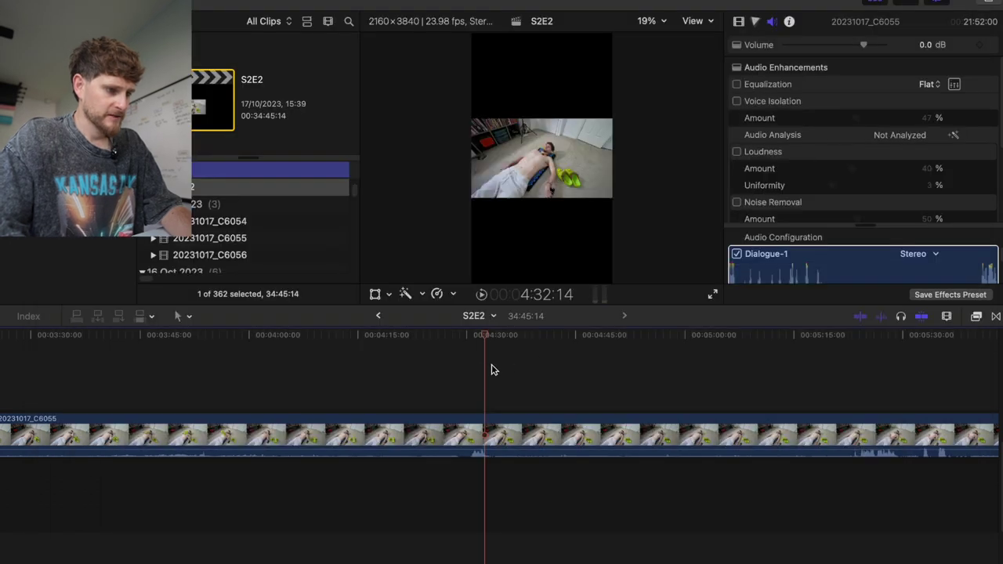
{"action": "scroll", "coordinate": [465, 377], "scroll_direction": "left", "scroll_amount": 3}
{"action": "key", "text": "super+minus"}
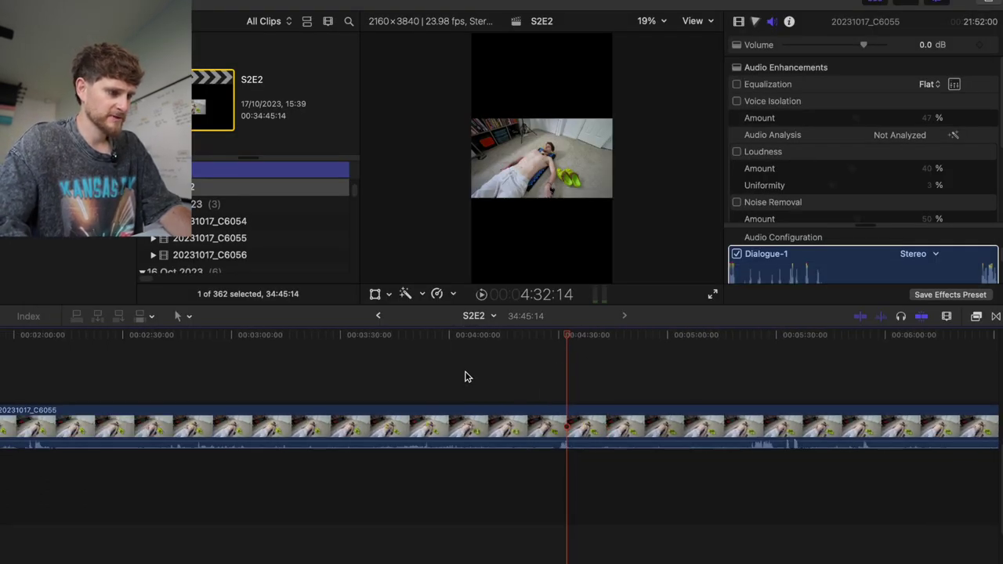
{"action": "left_click", "coordinate": [34, 394]}
{"action": "key", "text": "space"}
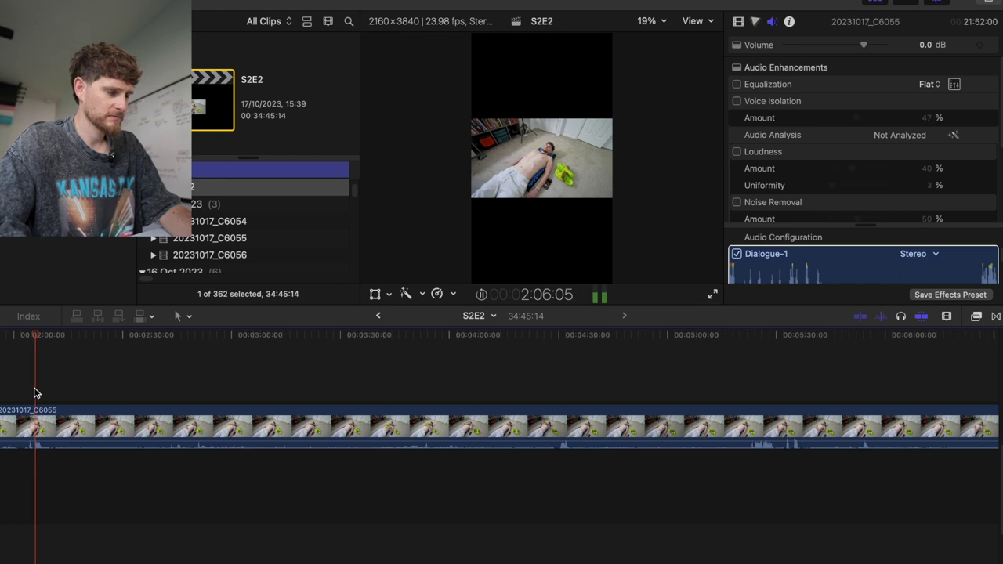
- Switch to Notion and append the quote "Well this is going to be difficult" to the end of the Process 1 script
{"action": "key", "text": "super+Tab"}
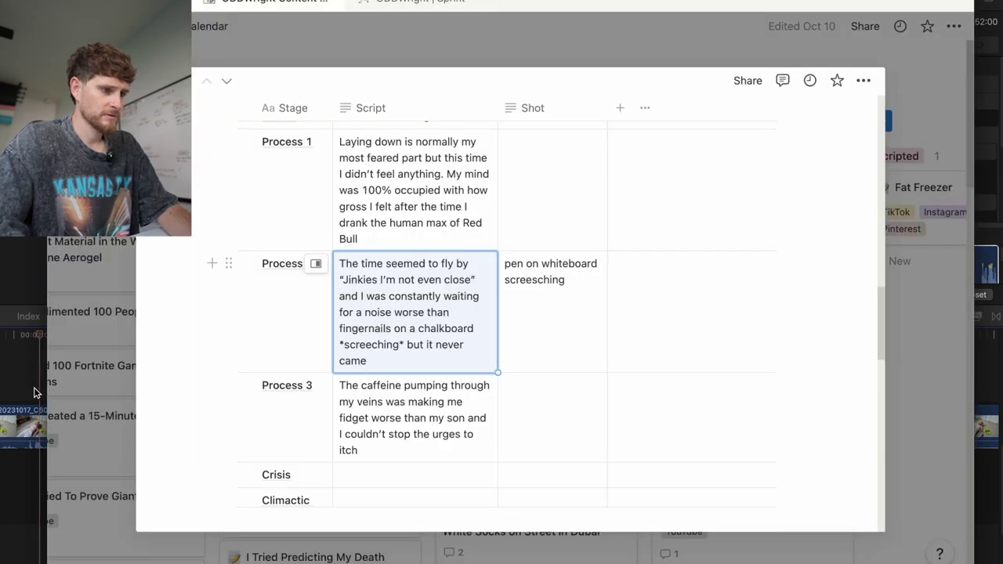
{"action": "scroll", "coordinate": [408, 333], "scroll_direction": "up", "scroll_amount": 5}
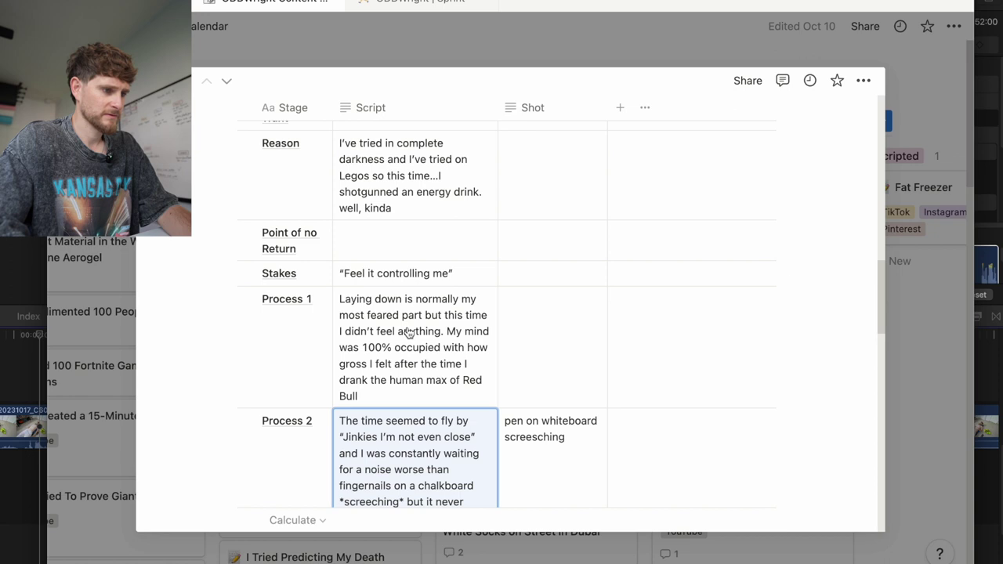
{"action": "left_click", "coordinate": [389, 398]}
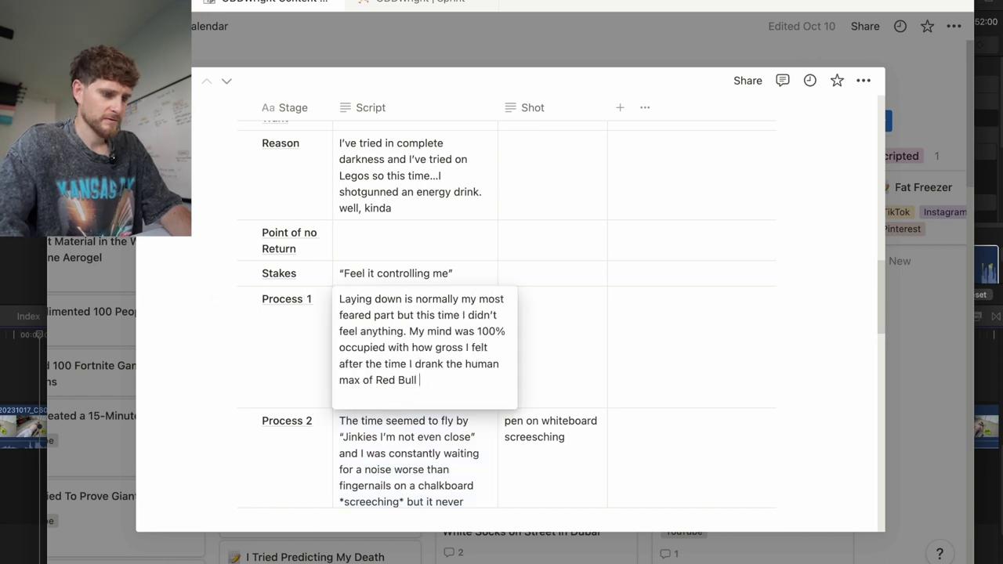
{"action": "type", "text": "“Well this is"}
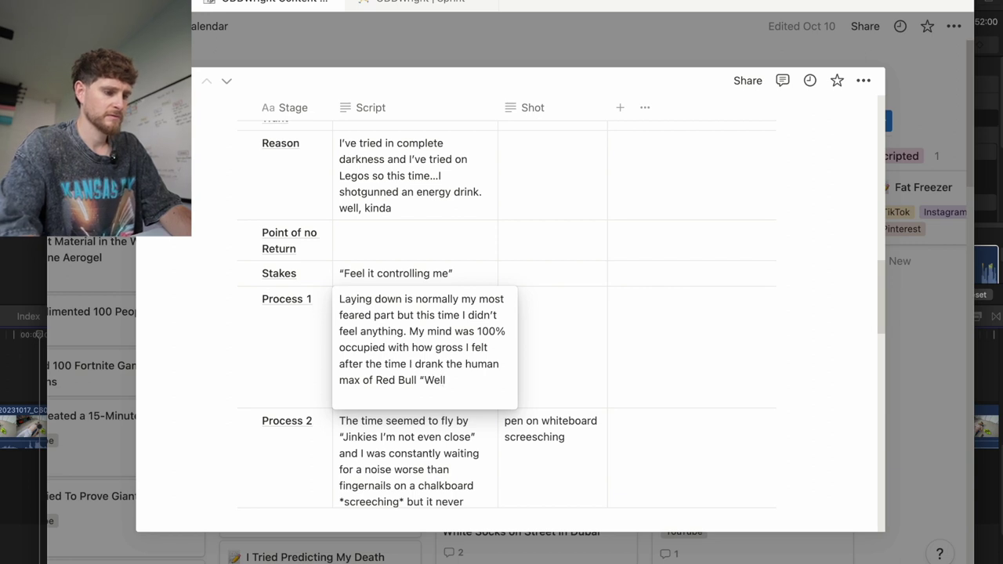
{"action": "type", "text": " going"}
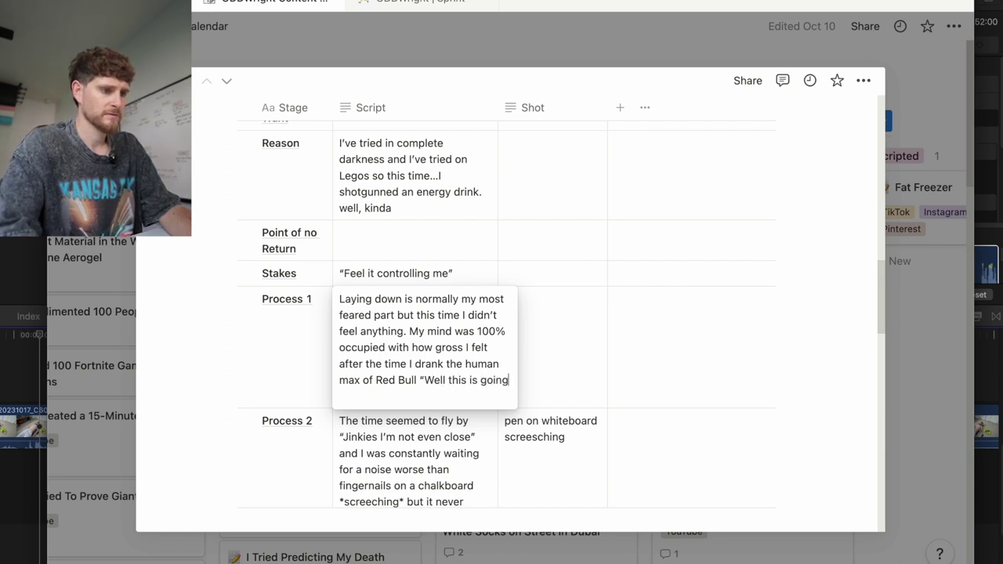
{"action": "type", "text": " to be diffi"}
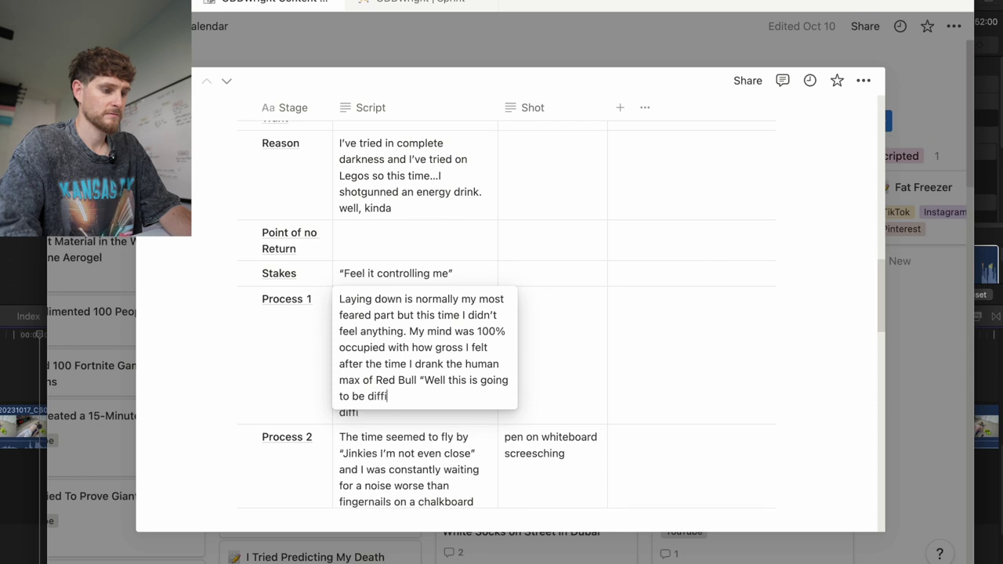
{"action": "type", "text": "cult\""}
{"action": "key", "text": "Escape"}
{"action": "key", "text": "Down"}
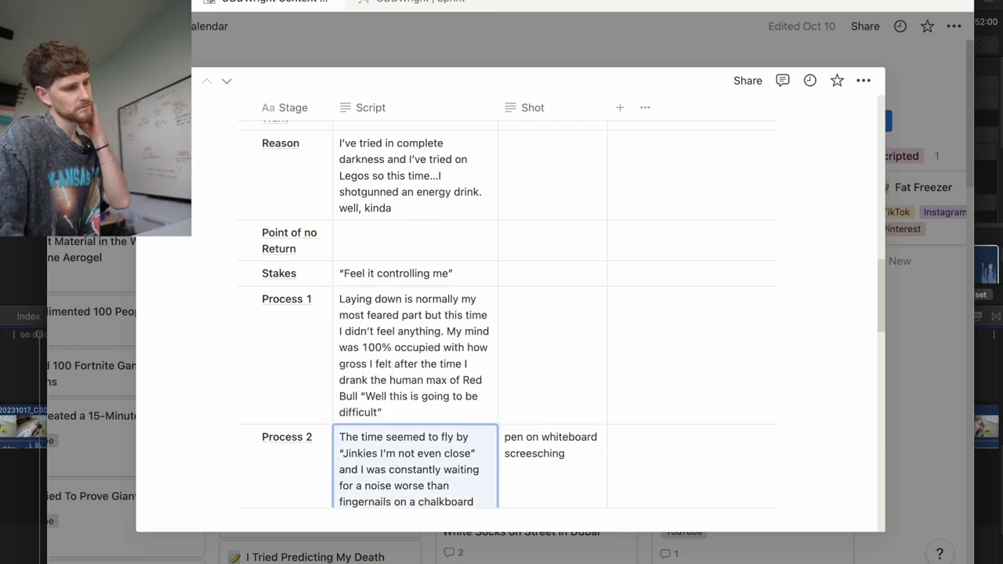
- In the Process 3 script, remove "worse than my son" and replace "stop" with "control" before "the urges to itch"
{"action": "scroll", "coordinate": [510, 314], "scroll_direction": "down", "scroll_amount": 2}
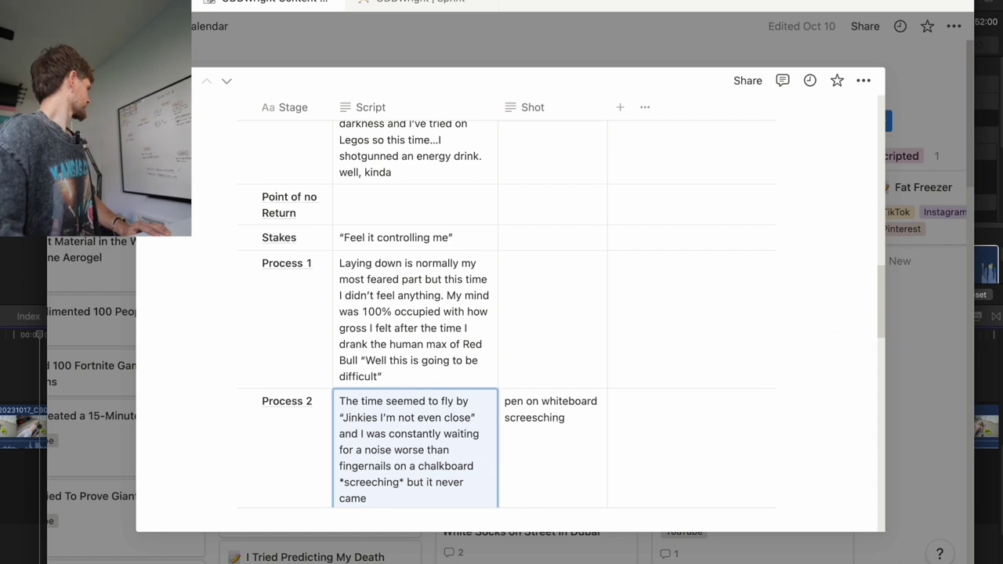
{"action": "scroll", "coordinate": [415, 338], "scroll_direction": "down", "scroll_amount": 6}
{"action": "scroll", "coordinate": [441, 264], "scroll_direction": "up", "scroll_amount": 1}
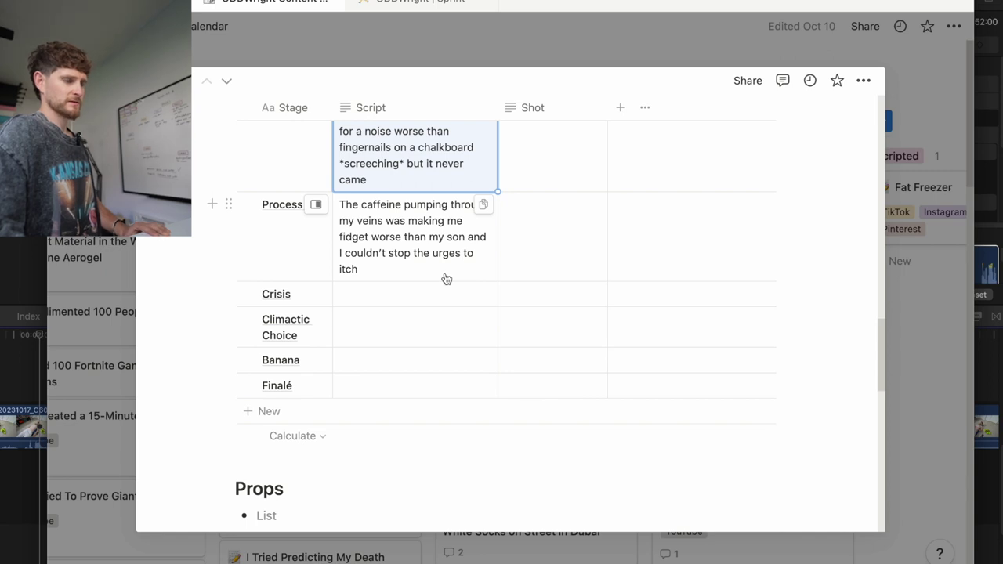
{"action": "left_click", "coordinate": [454, 237]}
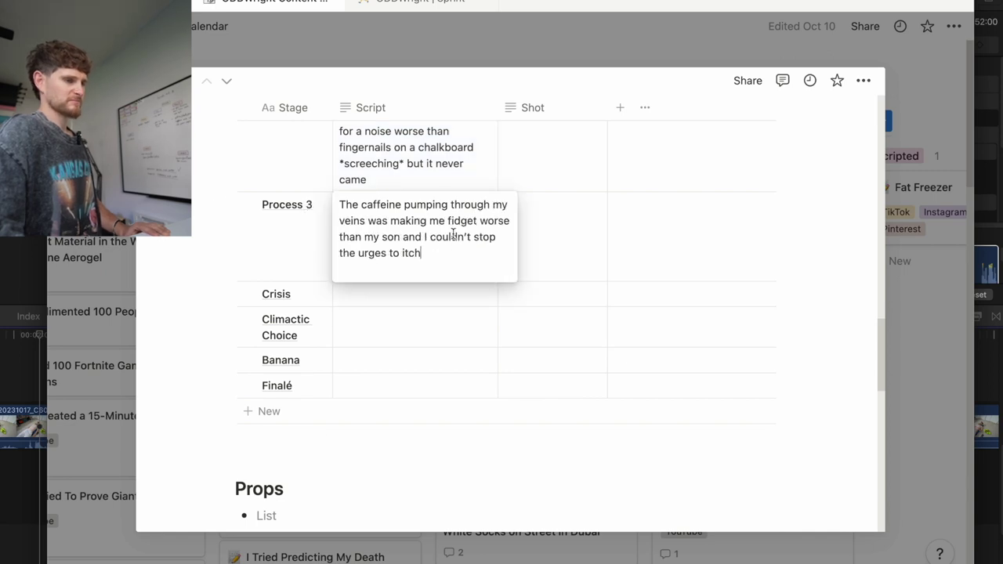
{"action": "left_click", "coordinate": [402, 238]}
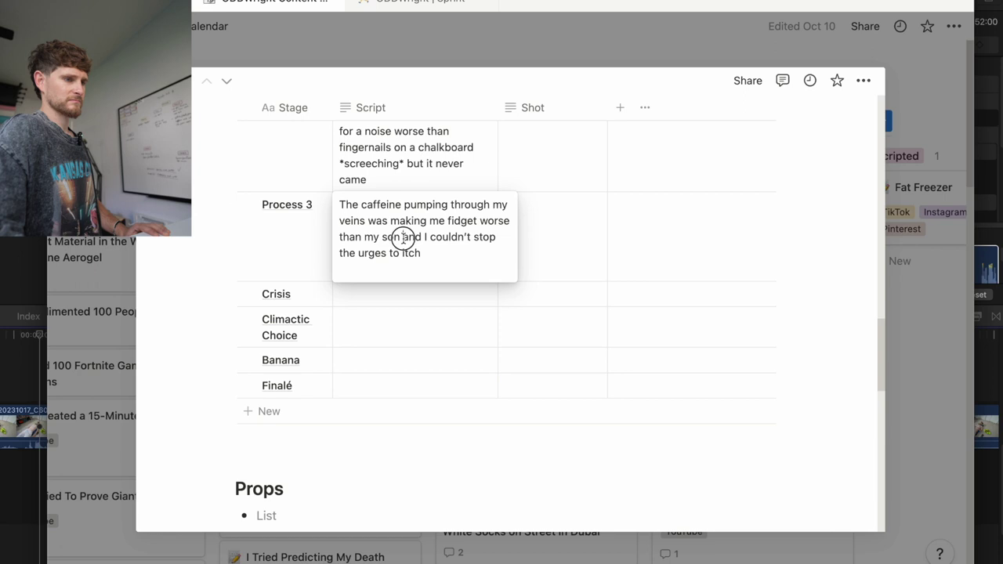
{"action": "left_click_drag", "start_coordinate": [403, 238], "coordinate": [478, 221]}
{"action": "key", "text": "BackSpace"}
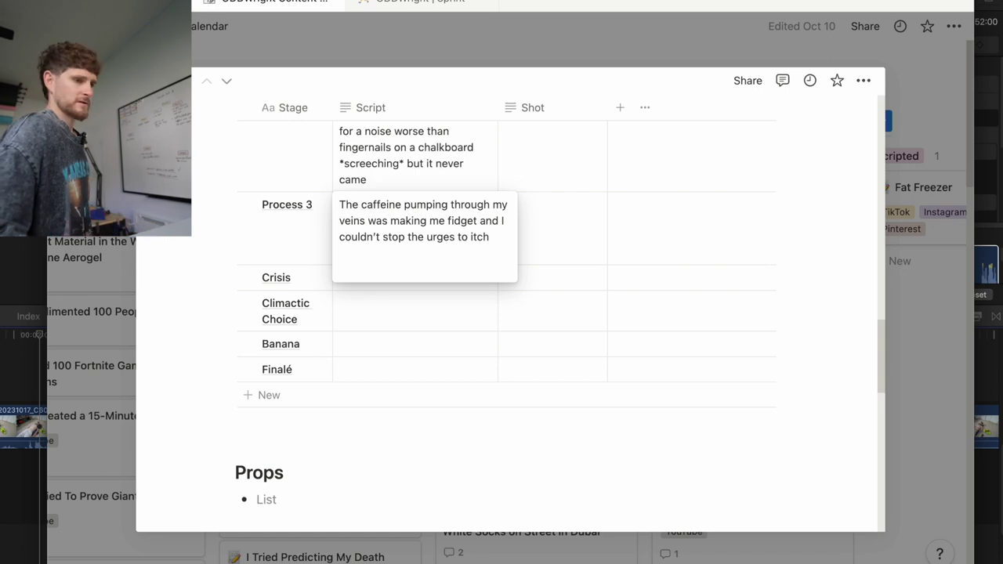
{"action": "double_click", "coordinate": [391, 240]}
{"action": "type", "text": "control"}
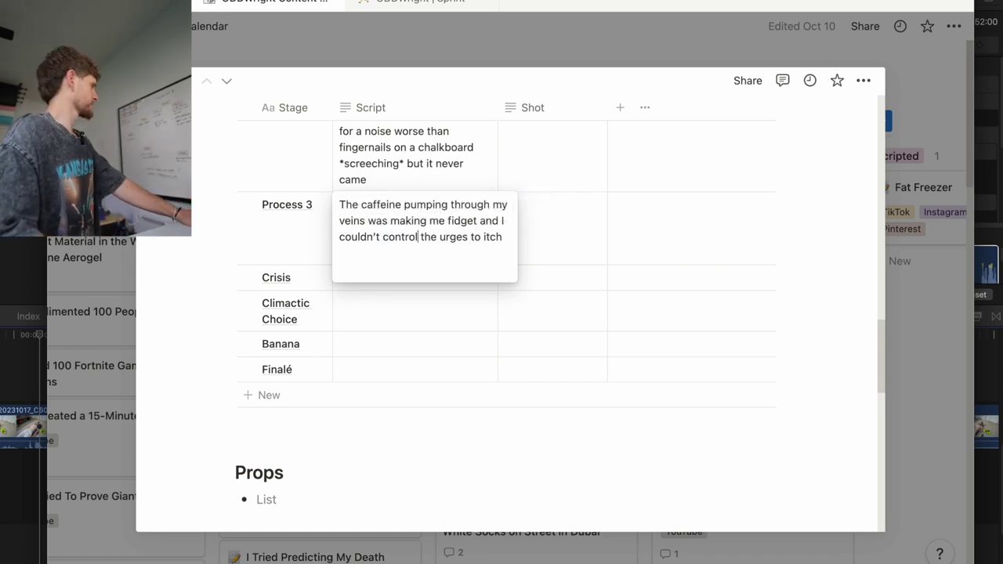
{"action": "left_click", "coordinate": [377, 289]}
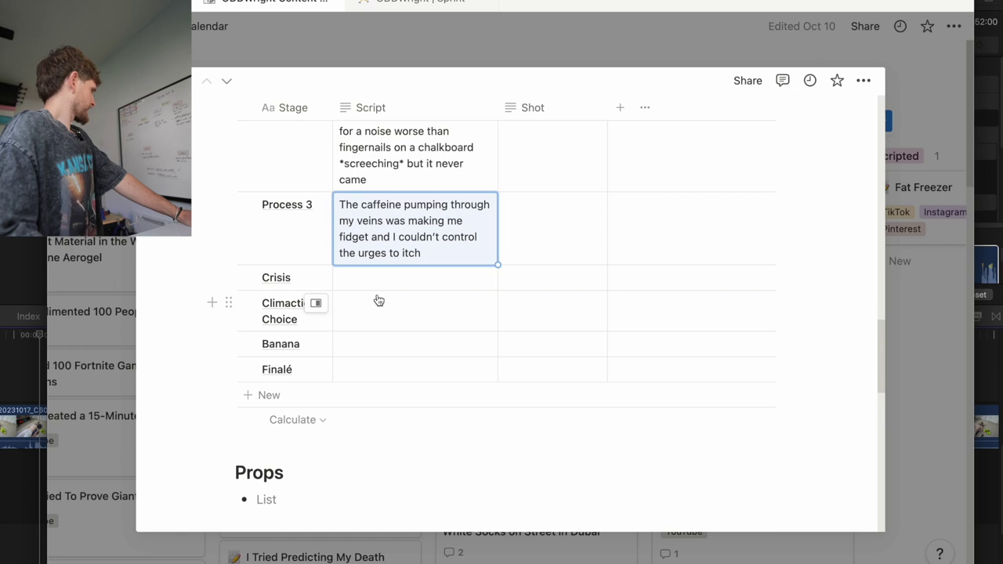
- Switch to Final Cut Pro and play clip 20231017_C6055 from the audio peak at about 6:43
{"action": "key", "text": "super+Tab"}
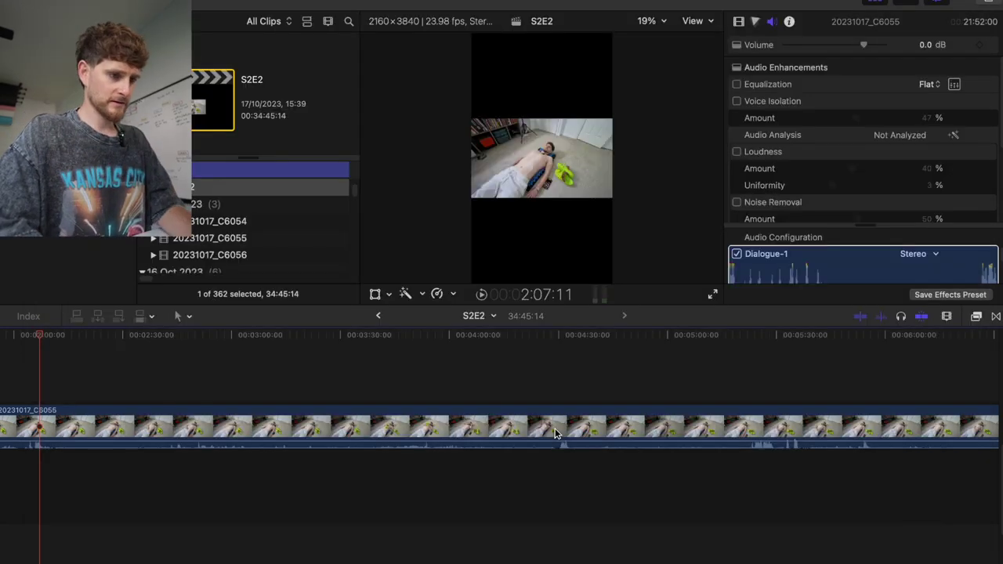
{"action": "scroll", "coordinate": [555, 434], "scroll_direction": "right", "scroll_amount": 5}
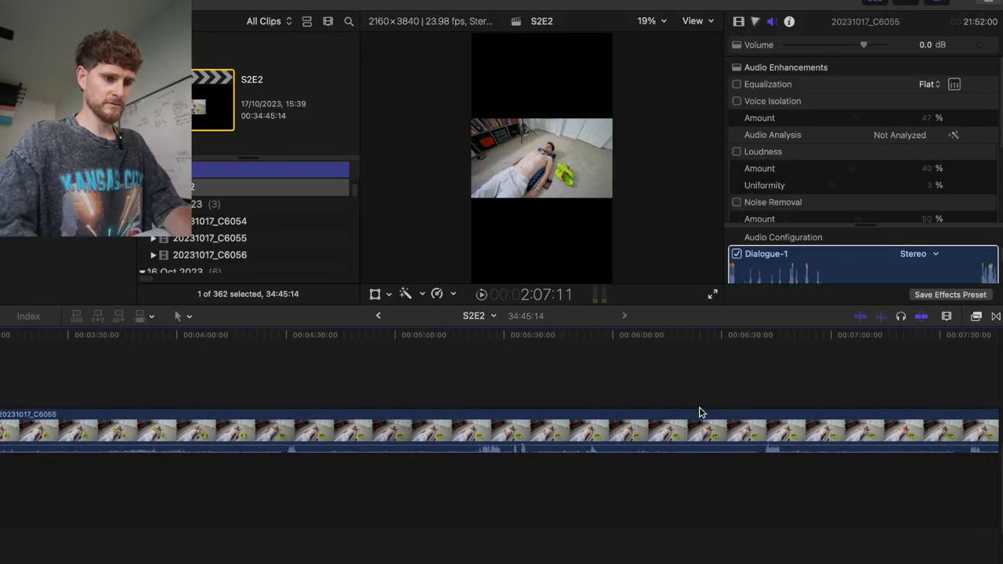
{"action": "left_click", "coordinate": [769, 399]}
{"action": "key", "text": "space"}
{"action": "scroll", "coordinate": [766, 399], "scroll_direction": "right", "scroll_amount": 5}
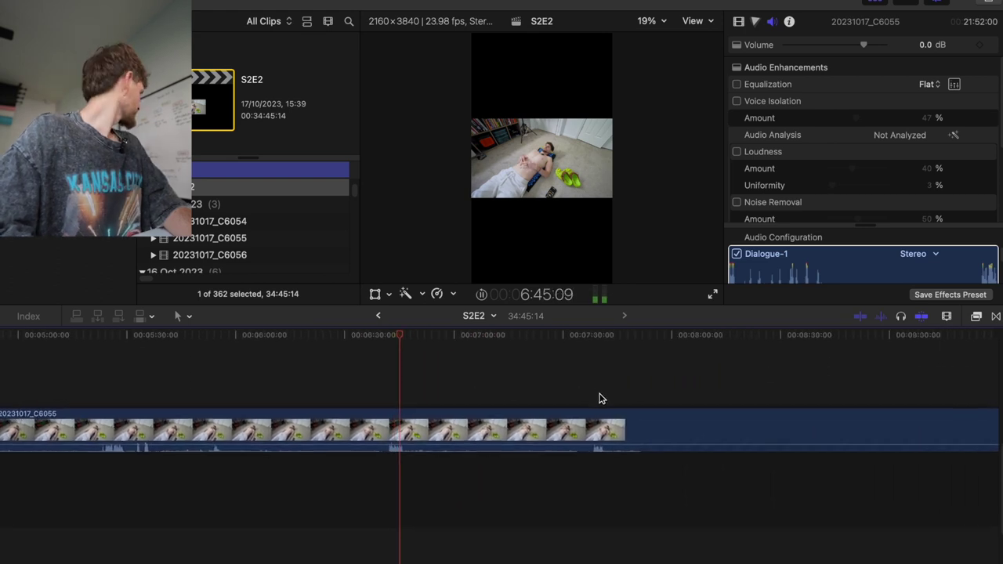
- Switch to Notion and enter the quote "I feel like the caffeine is controlling me..." as the Climactic Choice script
{"action": "key", "text": "super+Tab"}
{"action": "left_click", "coordinate": [363, 280]}
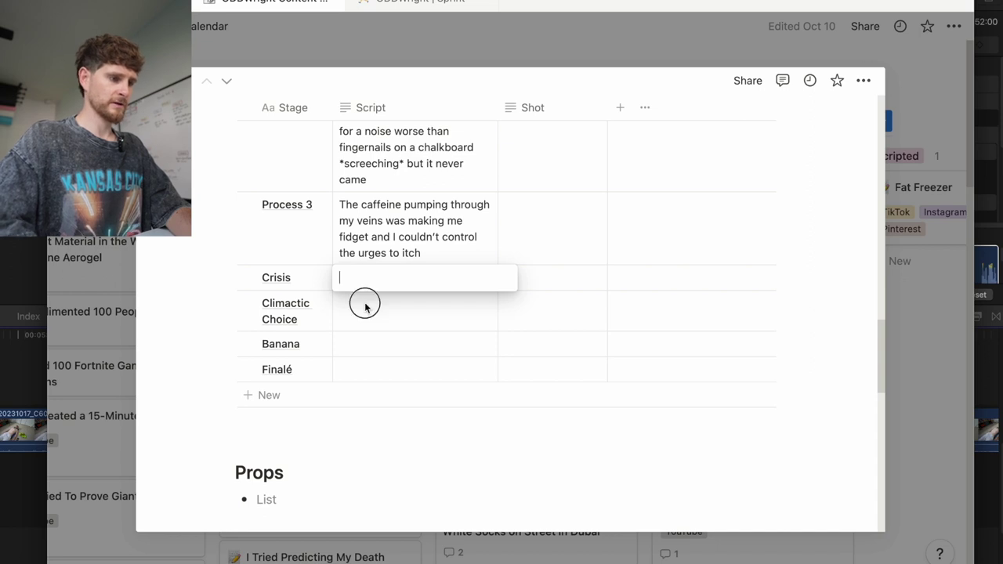
{"action": "key", "text": "Escape"}
{"action": "left_click", "coordinate": [364, 314]}
{"action": "type", "text": "\"I feel lik"}
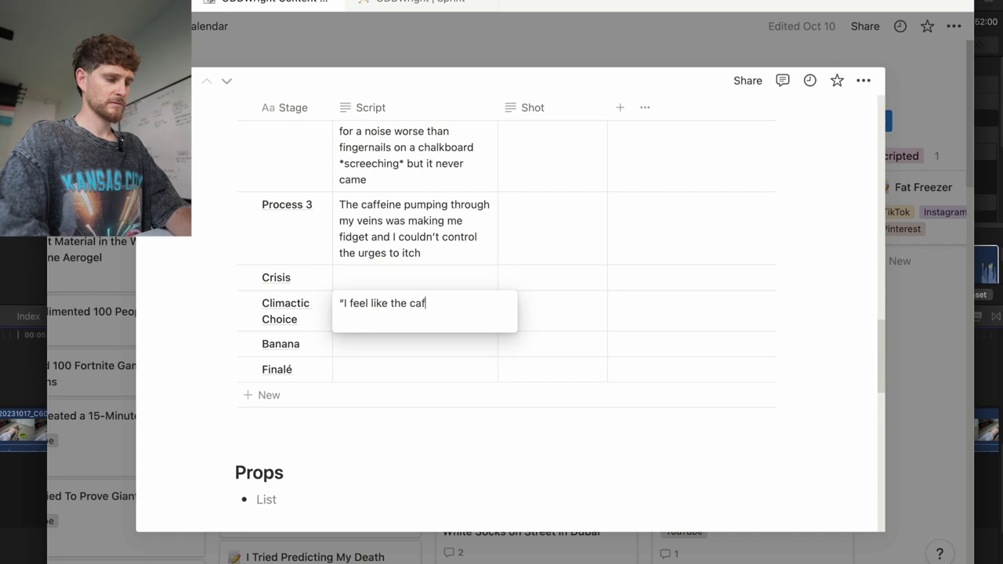
{"action": "type", "text": "e the caffeine is controlling me"}
{"action": "type", "text": "...\""}
- Switch to Final Cut Pro and listen to the clip's remarks at about 5:54 and 5:22
{"action": "key", "text": "super+Tab"}
{"action": "left_click", "coordinate": [214, 392]}
{"action": "key", "text": "space"}
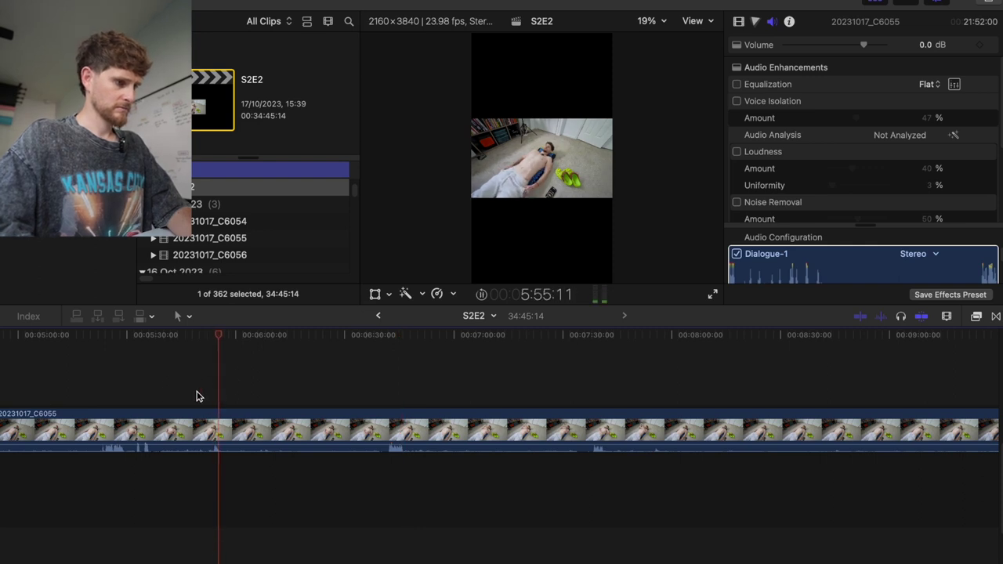
{"action": "left_click", "coordinate": [114, 396]}
{"action": "left_click", "coordinate": [99, 396]}
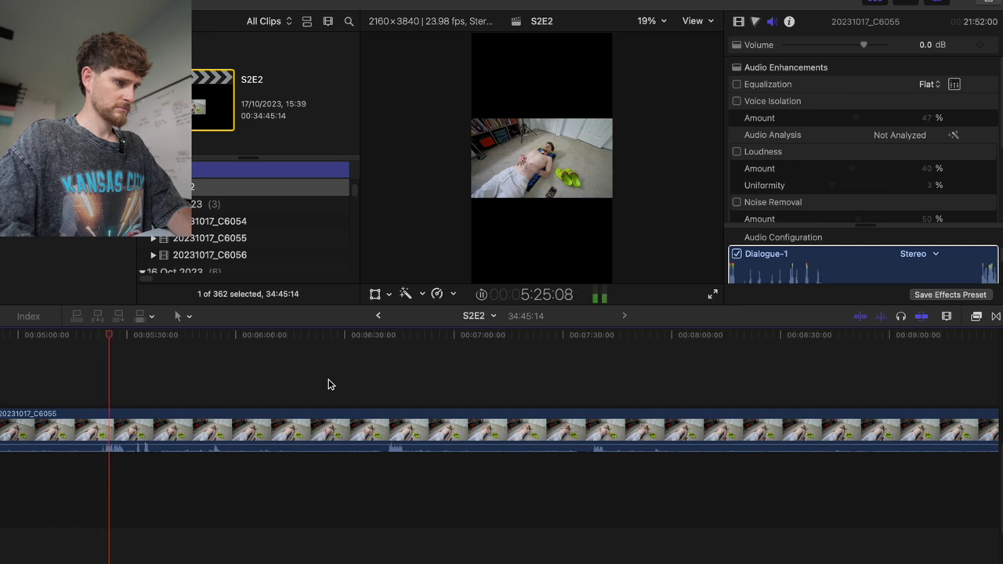
- Check the Crisis and Climactic Choice rows in Notion, and pause the playback in Final Cut Pro
{"action": "key", "text": "super+Tab"}
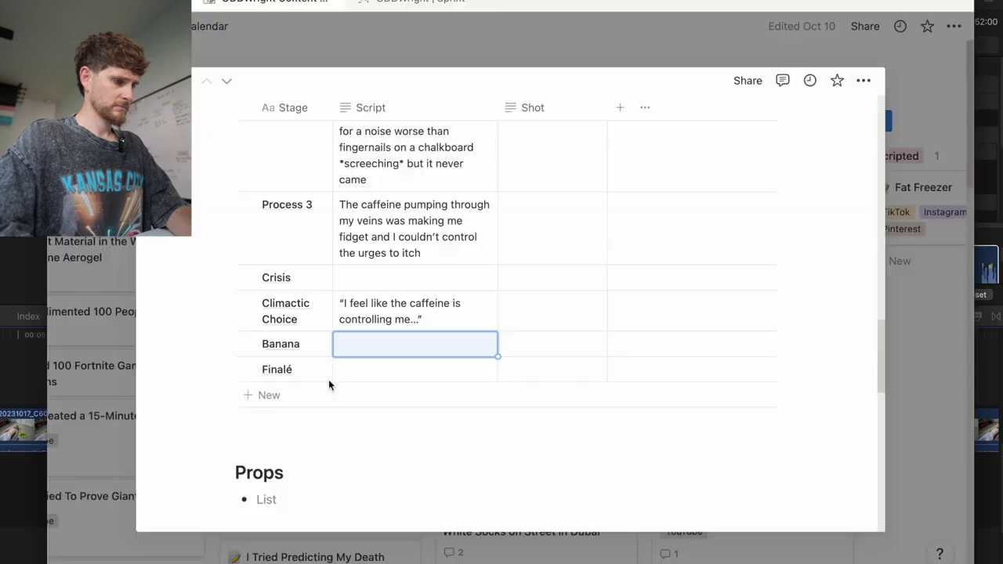
{"action": "left_click", "coordinate": [420, 281]}
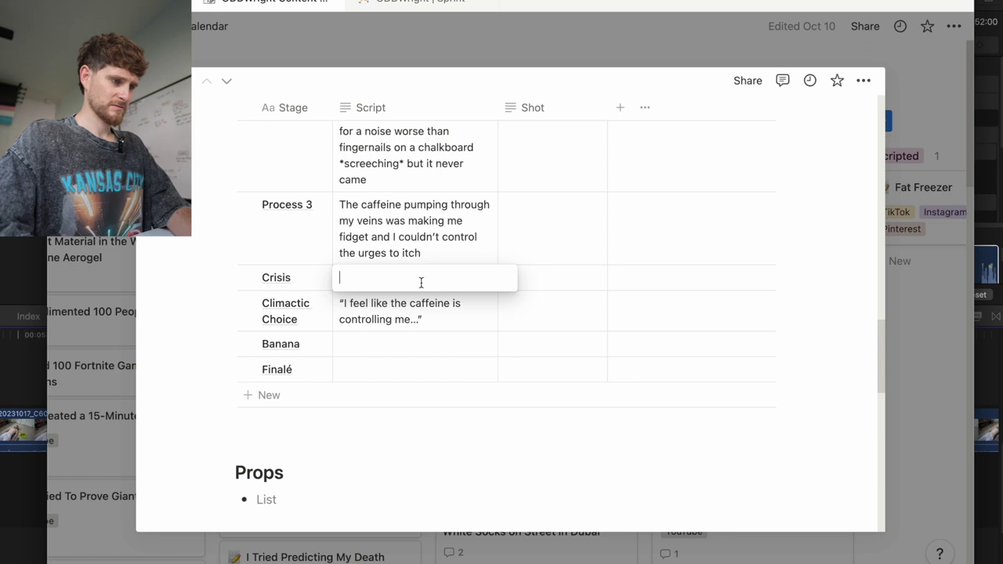
{"action": "key", "text": "Escape"}
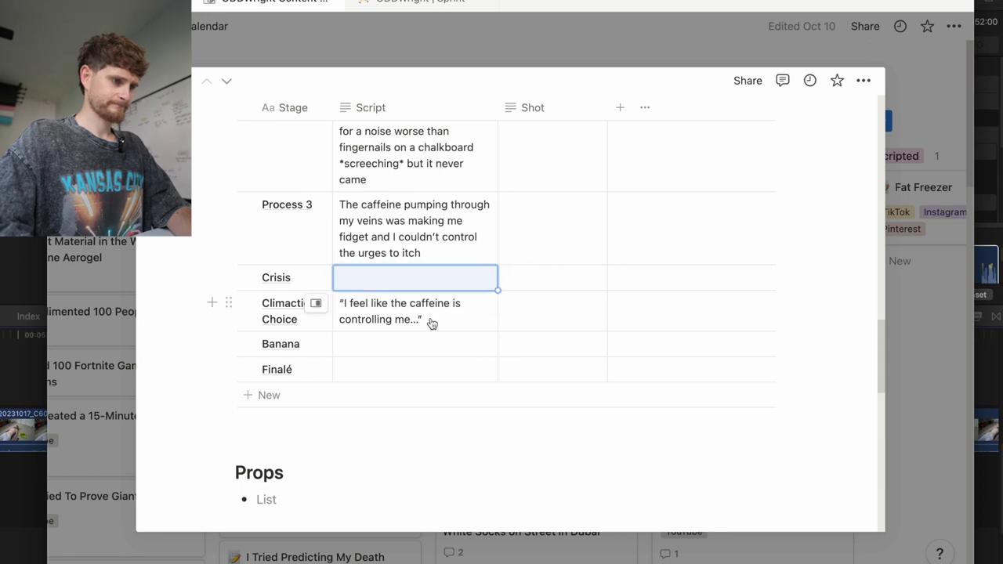
{"action": "key", "text": "super+Tab"}
{"action": "key", "text": "space"}
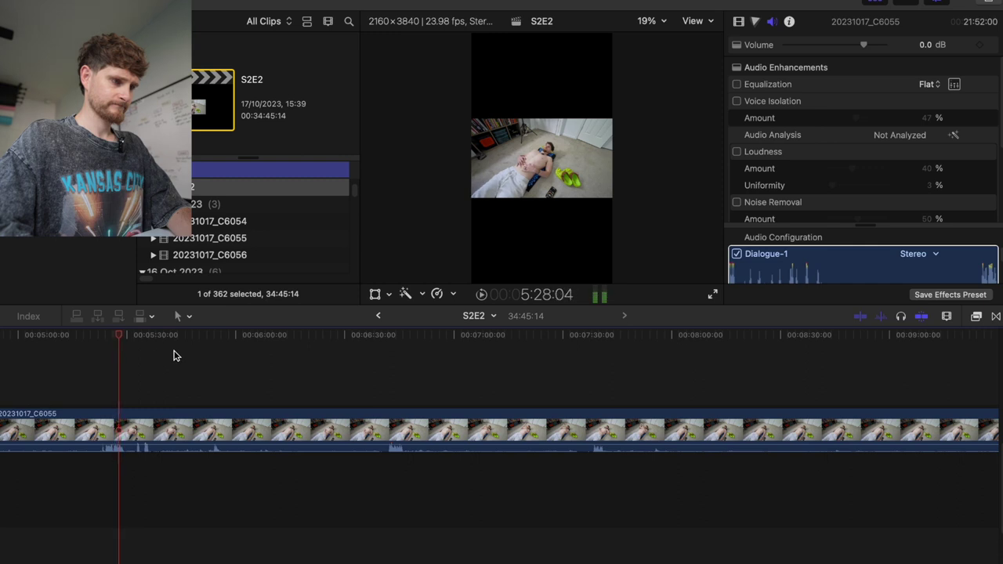
- Switch to Notion and move the Climactic Choice quote about the caffeine from the Script cell to the Shot cell
{"action": "key", "text": "super+Tab"}
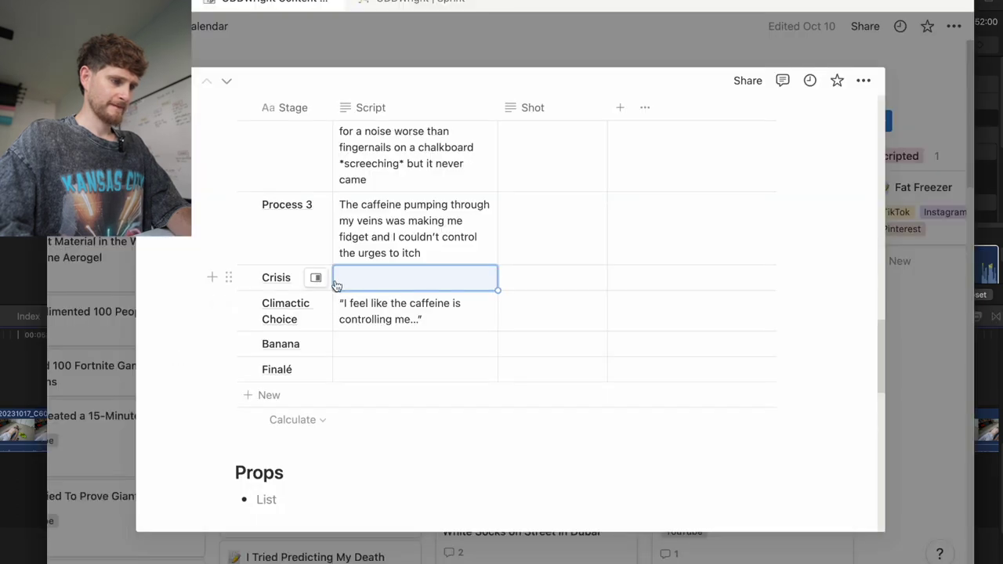
{"action": "left_click", "coordinate": [438, 312]}
{"action": "key", "text": "super+a"}
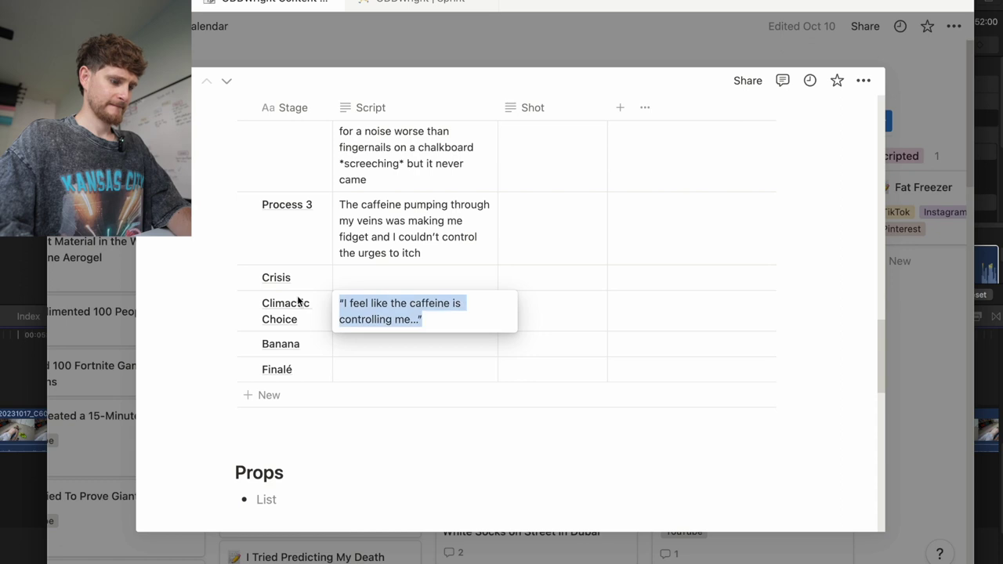
{"action": "key", "text": "BackSpace"}
{"action": "key", "text": "Escape"}
{"action": "left_click", "coordinate": [561, 306]}
{"action": "type", "text": "\"I feel like the caffeine is controlling me...\""}
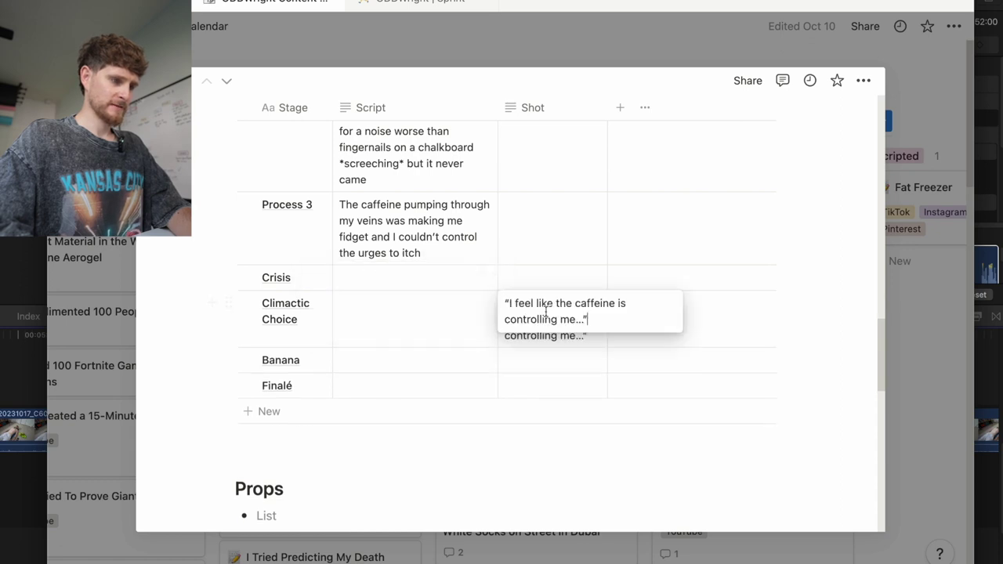
{"action": "key", "text": "Escape"}
- Enter the quote "Stop or give up..." in the Climactic Choice row's Script cell
{"action": "left_click", "coordinate": [383, 315]}
{"action": "type", "text": "“"}
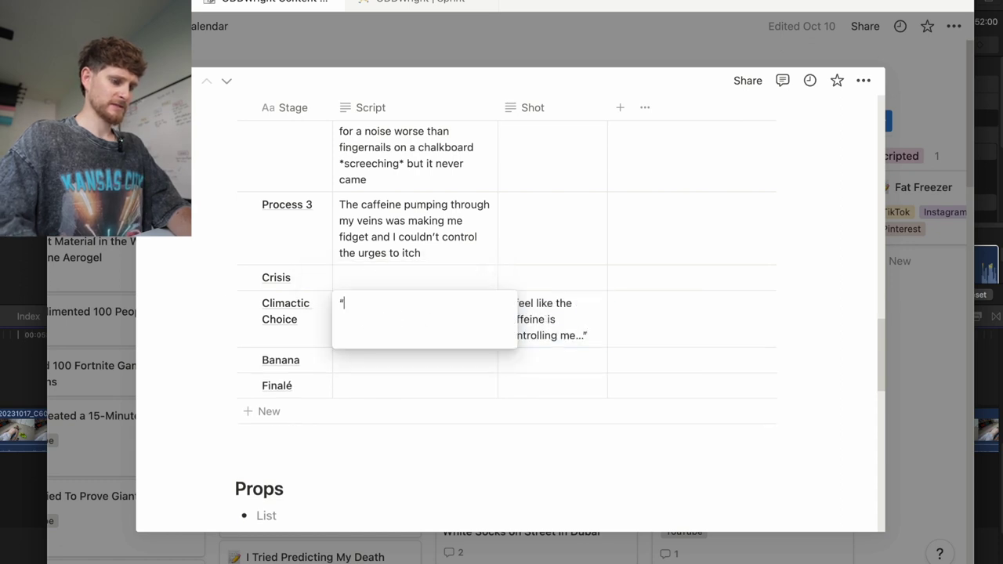
{"action": "type", "text": "Stop "}
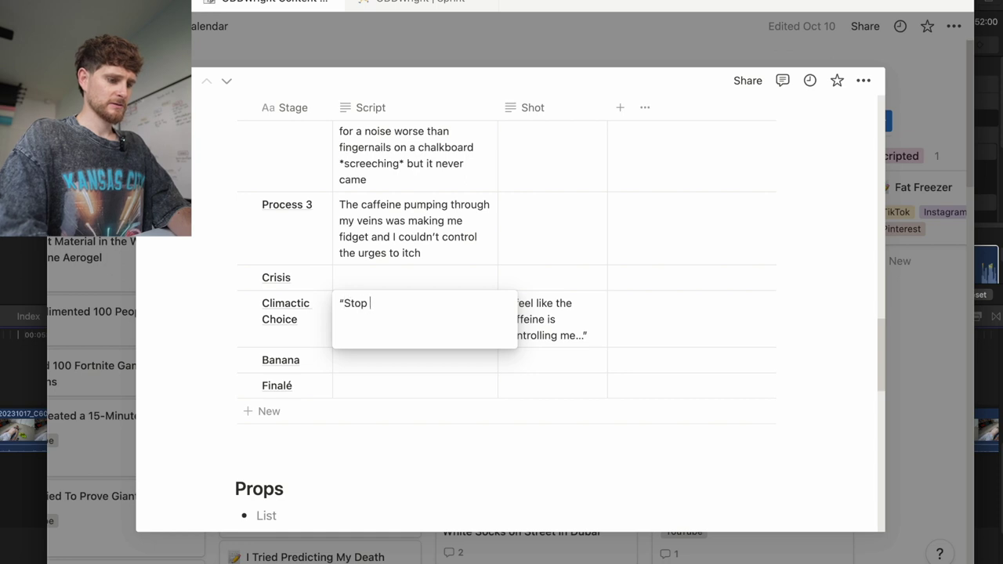
{"action": "type", "text": "top or give u"}
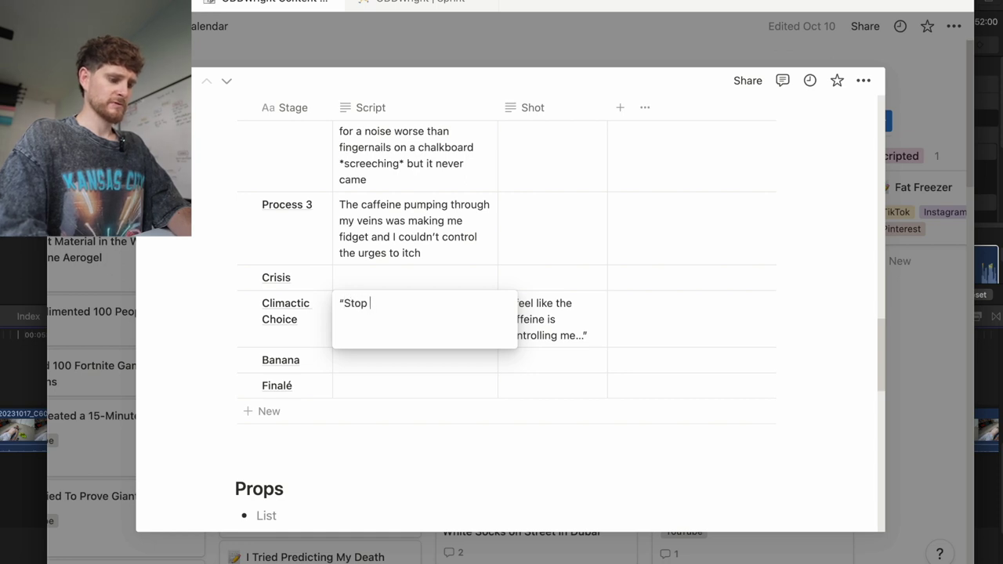
{"action": "type", "text": "p...”"}
{"action": "key", "text": "Return"}
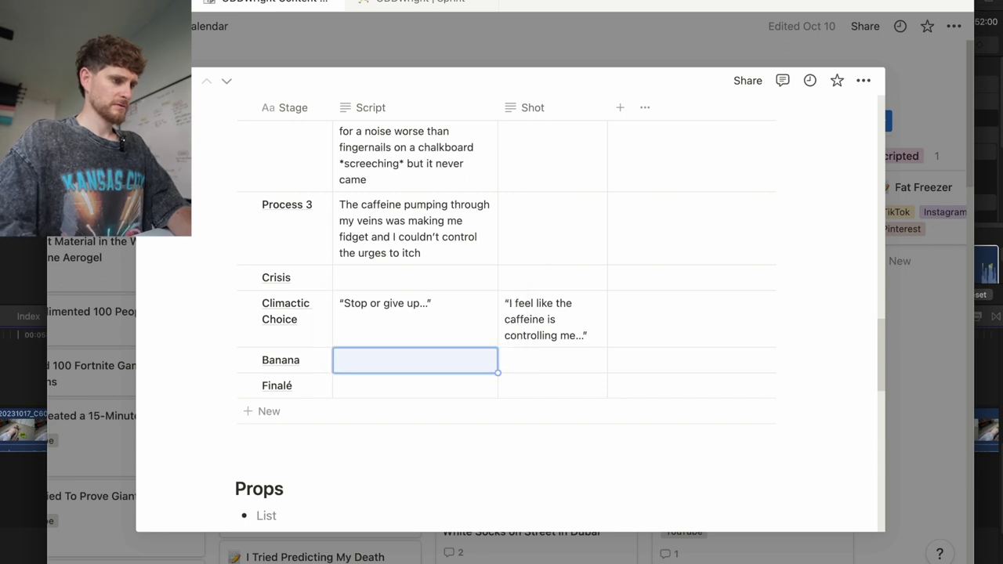
- Switch to Final Cut Pro, listen to the clip at about 6:43 and 7:38, and return to Notion
{"action": "key", "text": "super+Tab"}
{"action": "left_click", "coordinate": [392, 395]}
{"action": "key", "text": "space"}
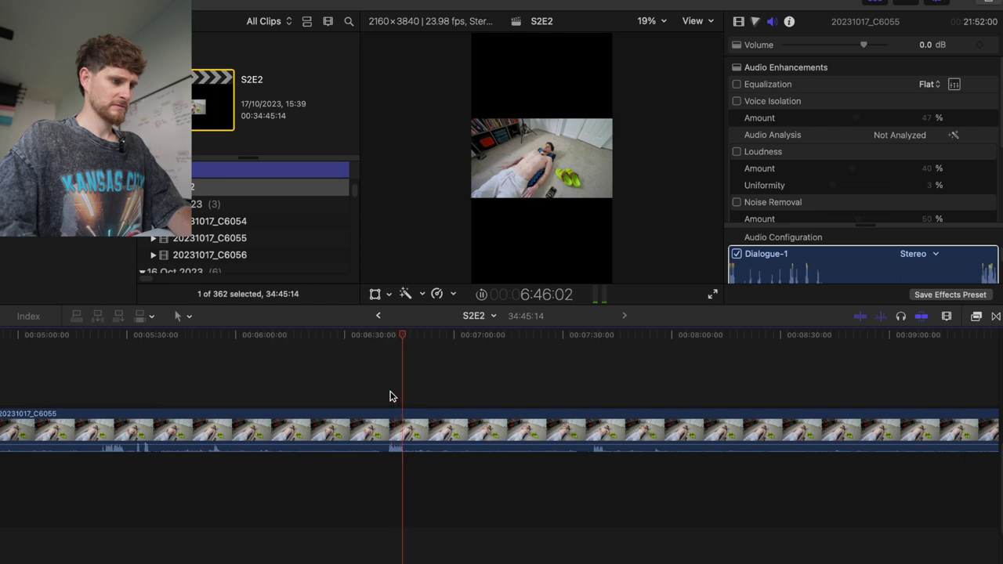
{"action": "left_click", "coordinate": [592, 399]}
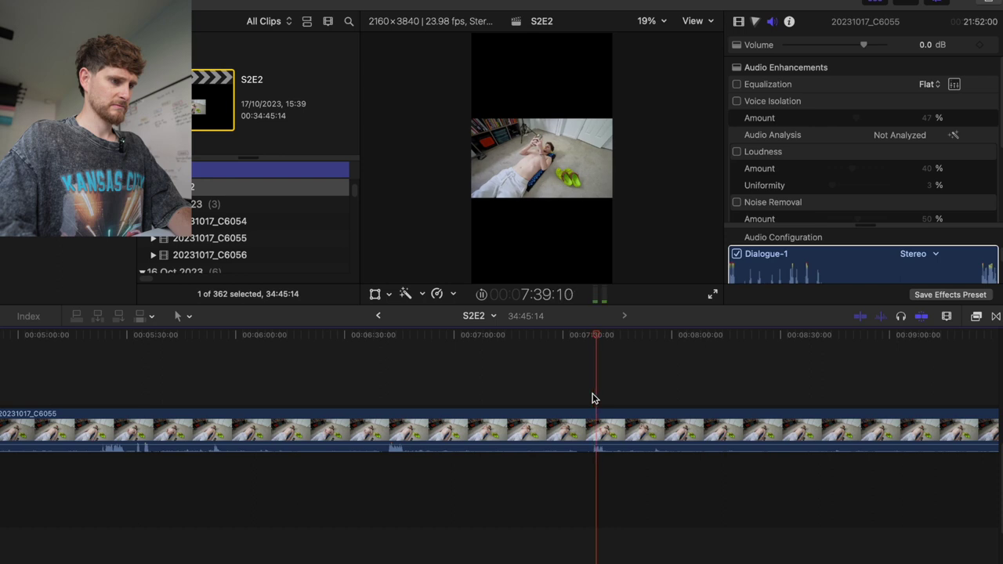
{"action": "key", "text": "super+Tab"}
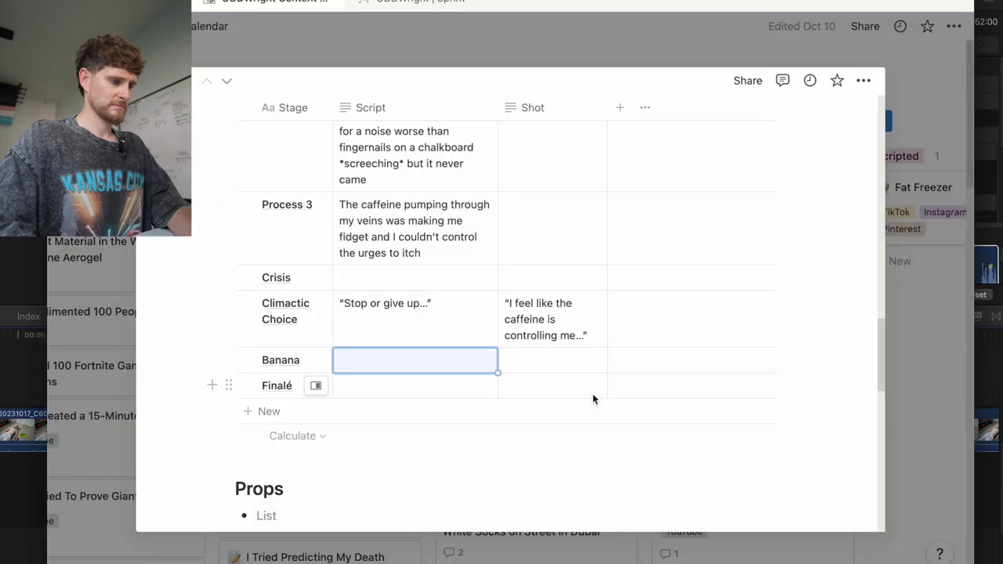
- Review the script table and enter "Need to control it..." "Deep Breathing" in the Banana row's Script cell
{"action": "scroll", "coordinate": [592, 399], "scroll_direction": "up", "scroll_amount": 10}
{"action": "scroll", "coordinate": [592, 399], "scroll_direction": "down", "scroll_amount": 6}
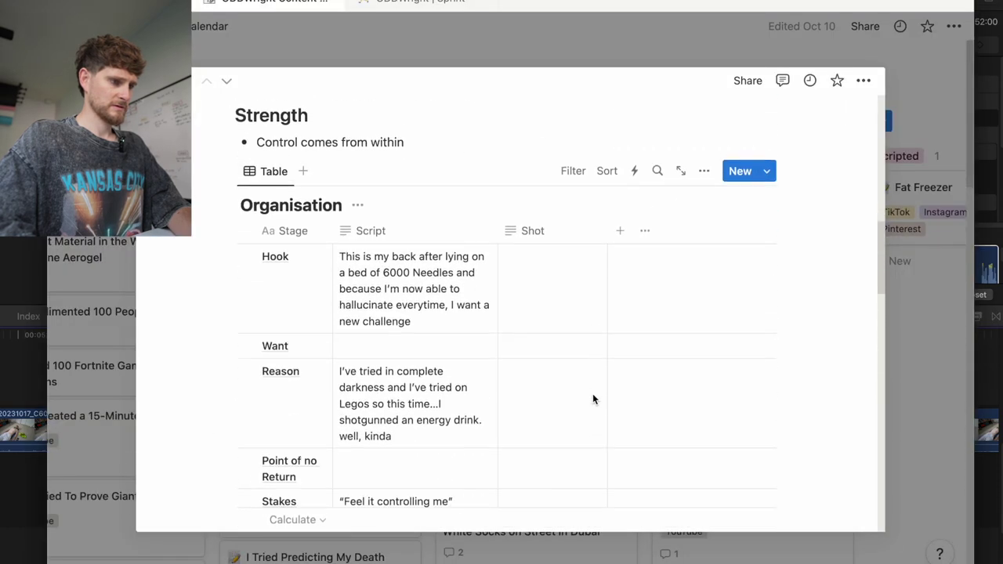
{"action": "scroll", "coordinate": [592, 399], "scroll_direction": "down", "scroll_amount": 5}
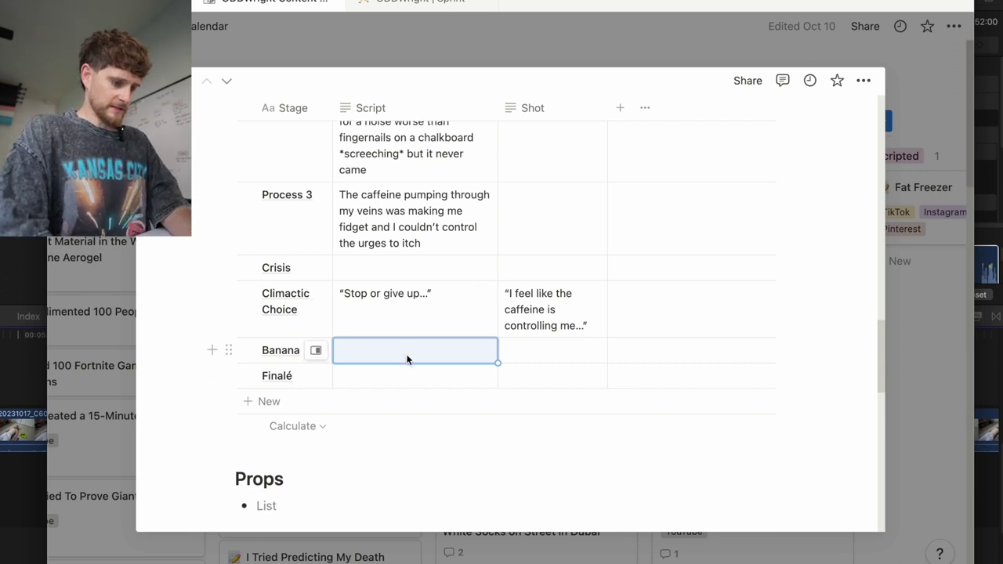
{"action": "type", "text": "Need to control it"}
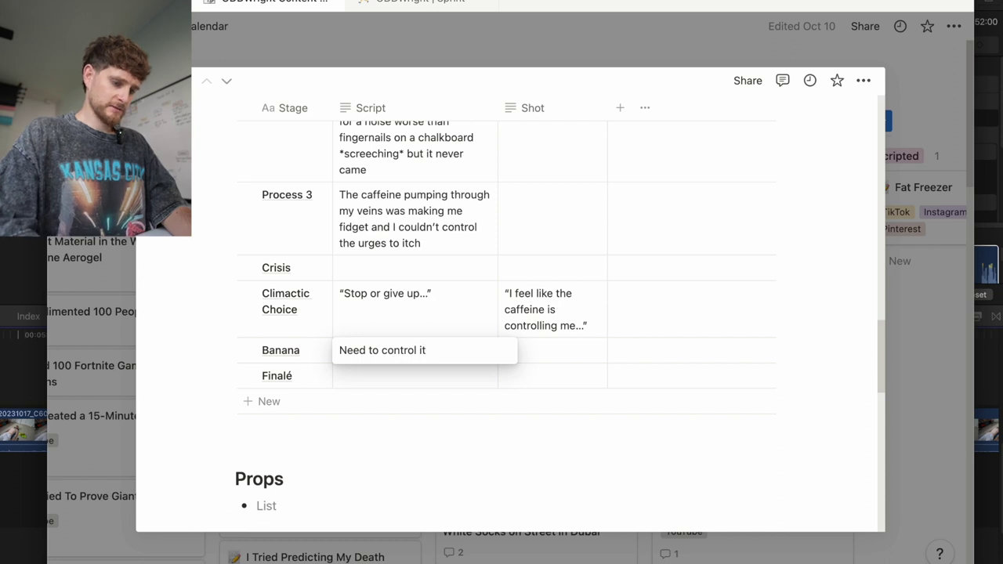
{"action": "type", "text": "\""}
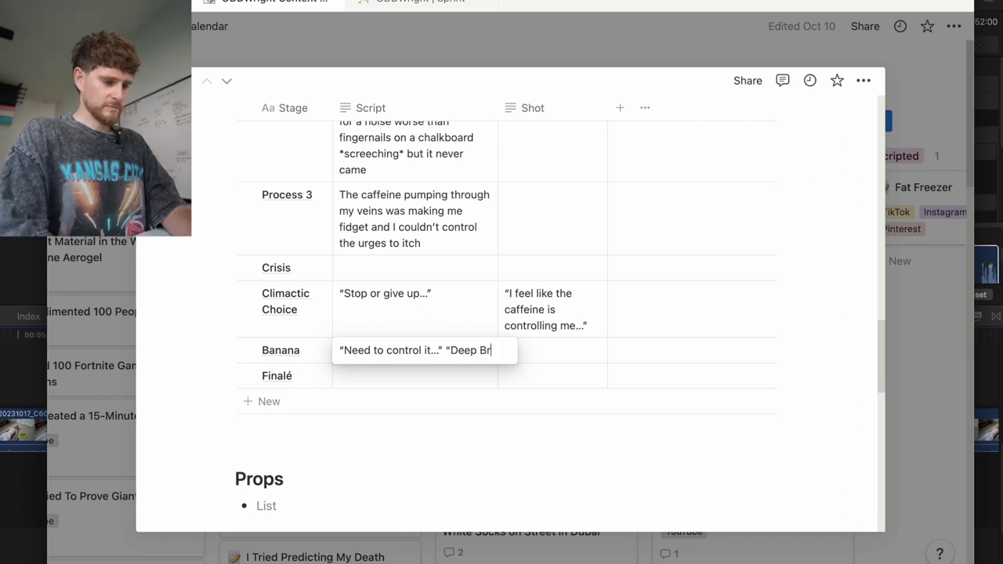
{"action": "type", "text": "eathing\""}
{"action": "key", "text": "Return"}
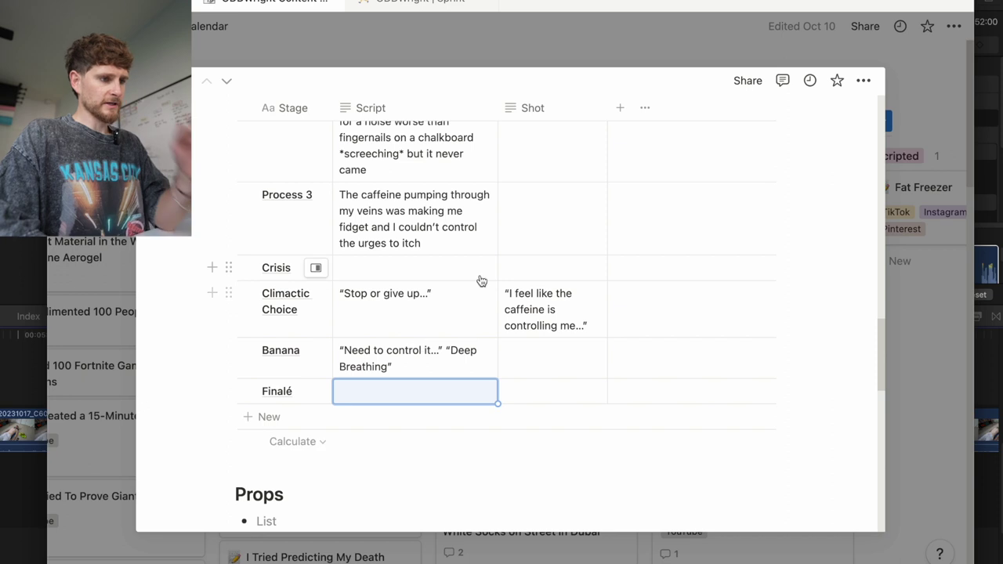
- Reread the script from Stakes to Finalé and extend the Banana row's second quote to "Deep Breathing..."
{"action": "scroll", "coordinate": [482, 281], "scroll_direction": "up", "scroll_amount": 5}
{"action": "scroll", "coordinate": [481, 280], "scroll_direction": "up", "scroll_amount": 3}
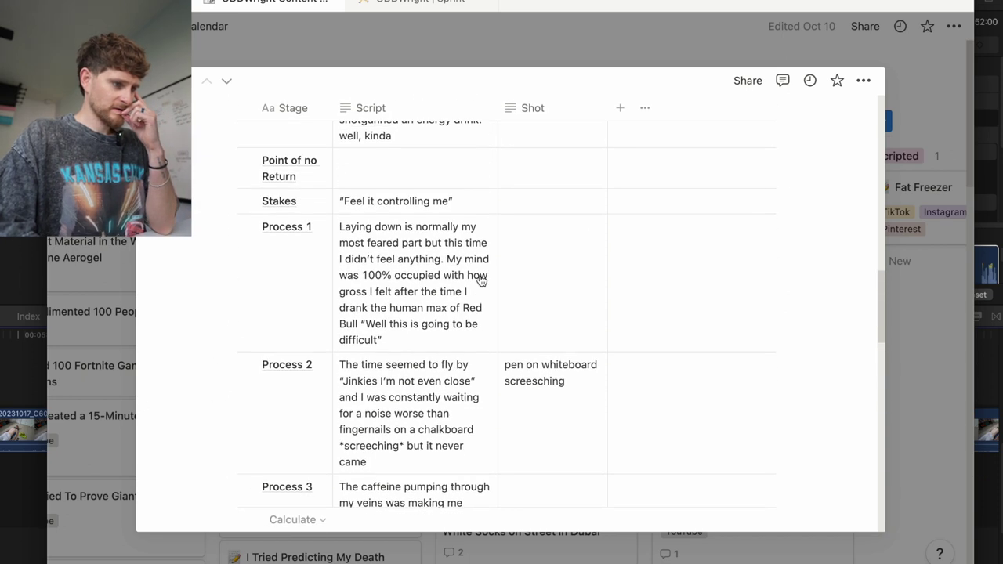
{"action": "scroll", "coordinate": [481, 280], "scroll_direction": "down", "scroll_amount": 1}
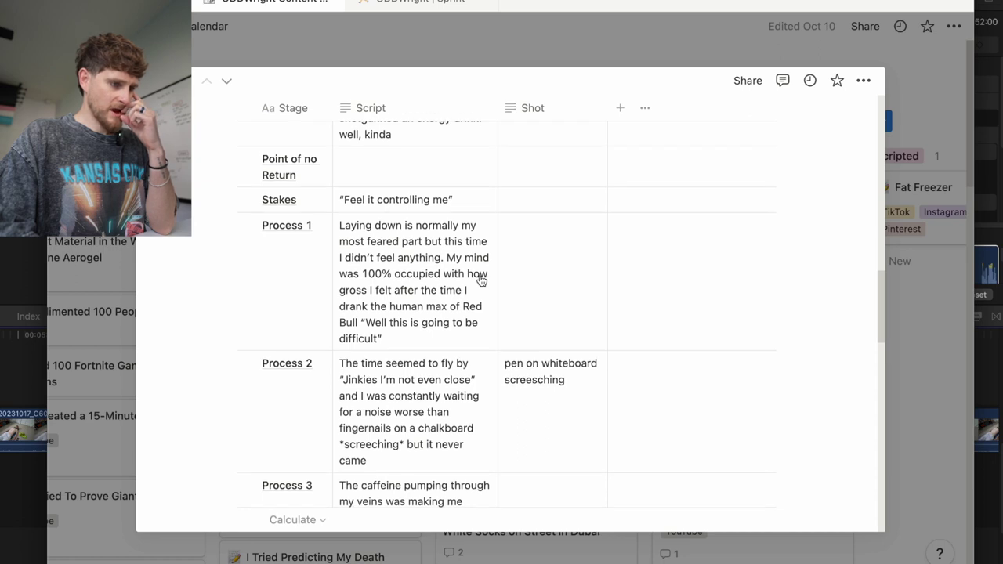
{"action": "scroll", "coordinate": [481, 280], "scroll_direction": "down", "scroll_amount": 3}
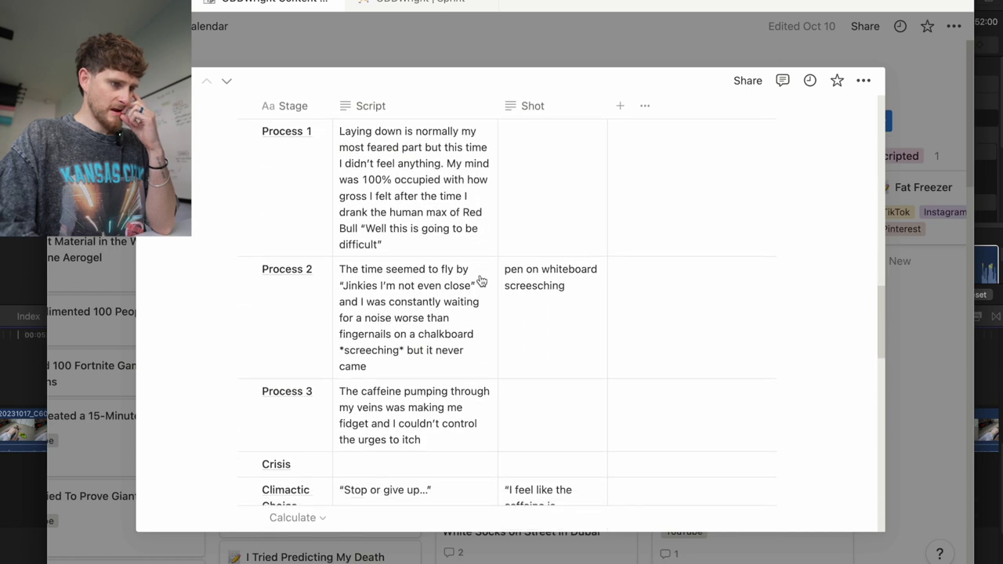
{"action": "scroll", "coordinate": [482, 281], "scroll_direction": "down", "scroll_amount": 5}
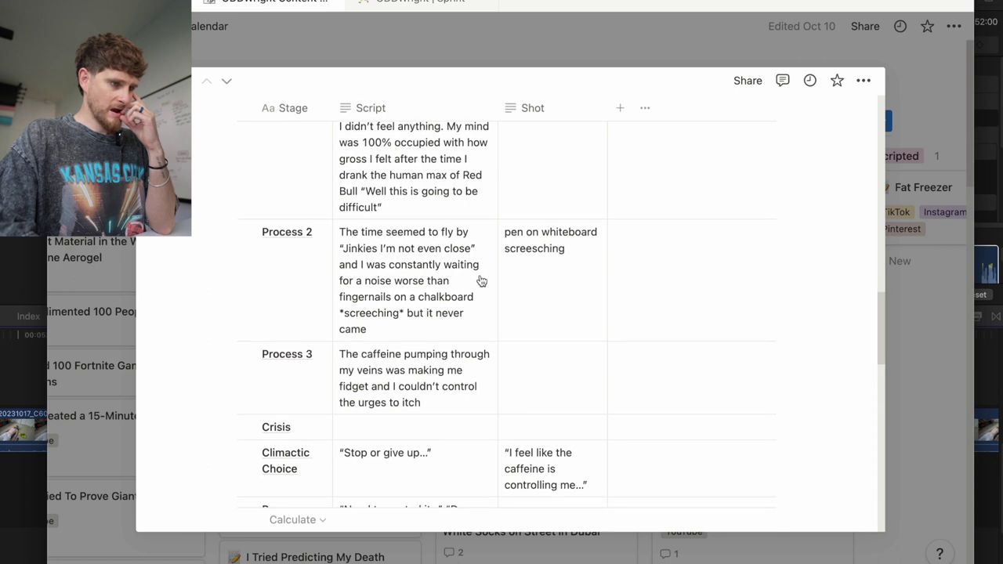
{"action": "scroll", "coordinate": [481, 281], "scroll_direction": "down", "scroll_amount": 5}
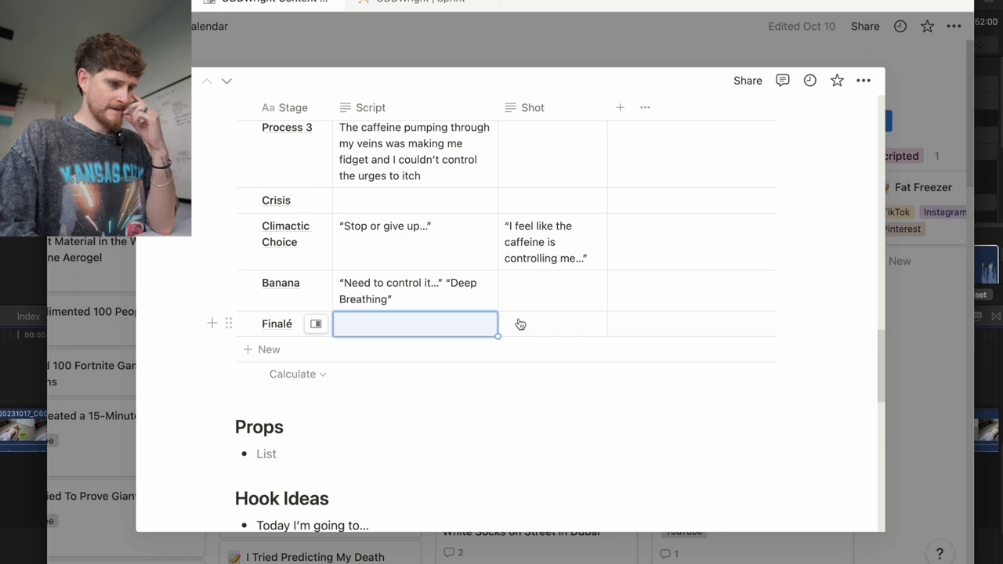
{"action": "double_click", "coordinate": [383, 299]}
{"action": "left_click", "coordinate": [386, 299]}
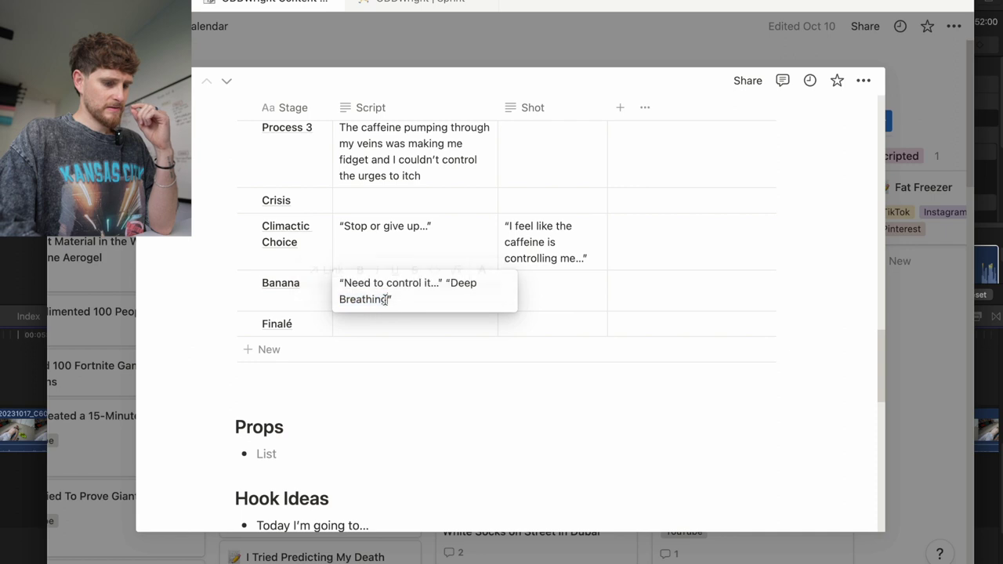
- Switch to Final Cut Pro, look over the S2E2 timeline beyond 7:40, and return to Notion
{"action": "key", "text": "super+Tab"}
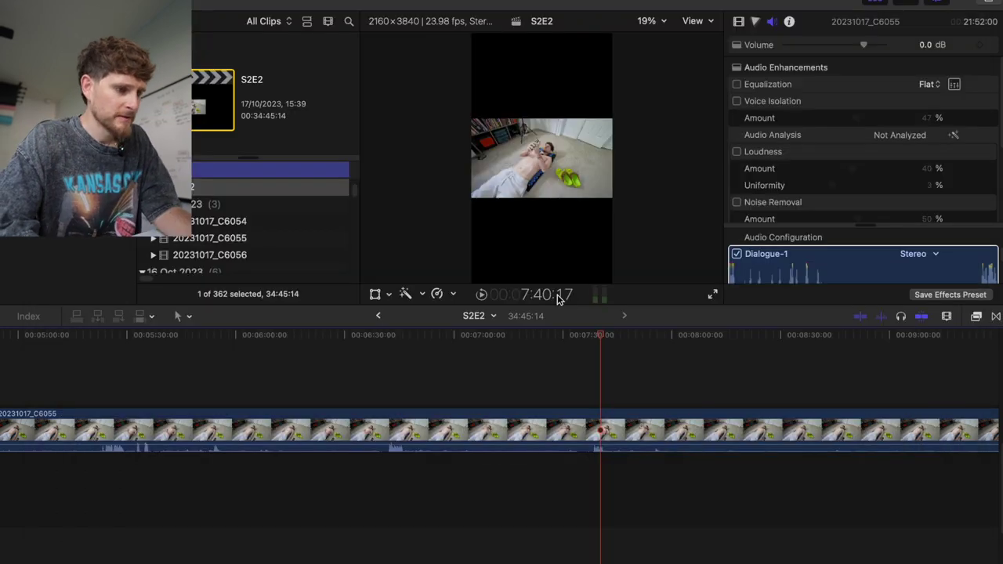
{"action": "scroll", "coordinate": [613, 427], "scroll_direction": "right", "scroll_amount": 10}
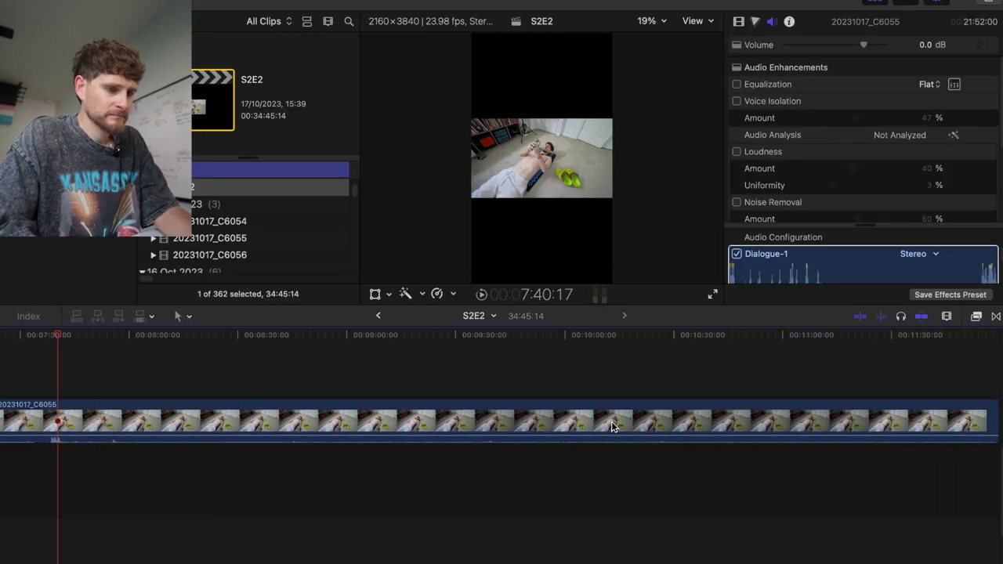
{"action": "scroll", "coordinate": [614, 428], "scroll_direction": "right", "scroll_amount": 5}
{"action": "scroll", "coordinate": [614, 427], "scroll_direction": "up", "scroll_amount": 2}
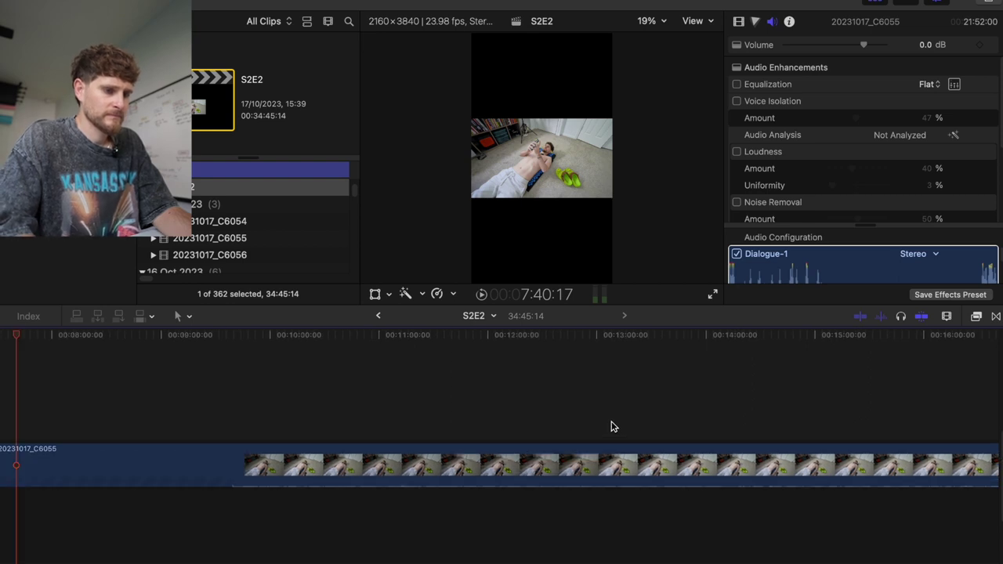
{"action": "key", "text": "super+minus"}
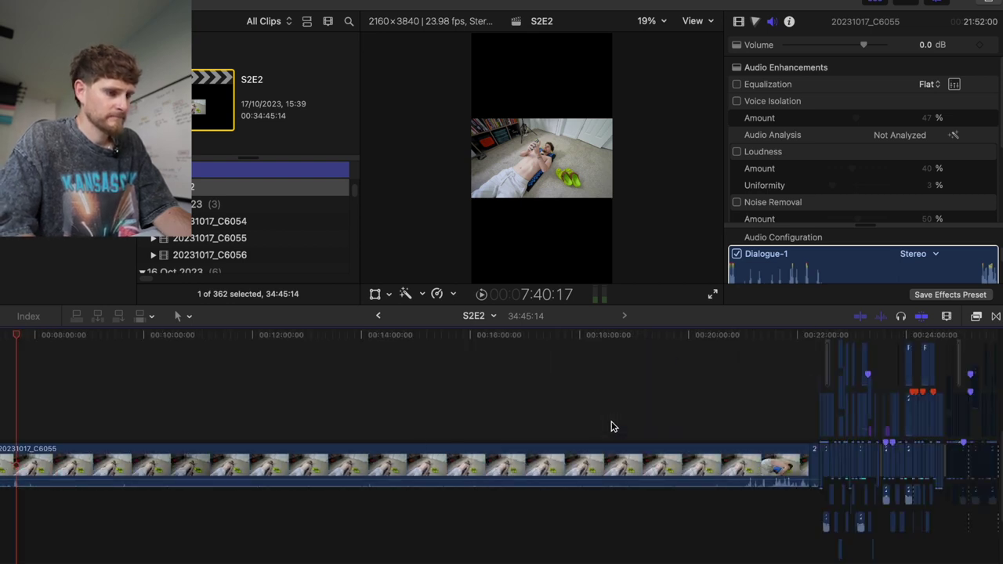
{"action": "key", "text": "super+equal"}
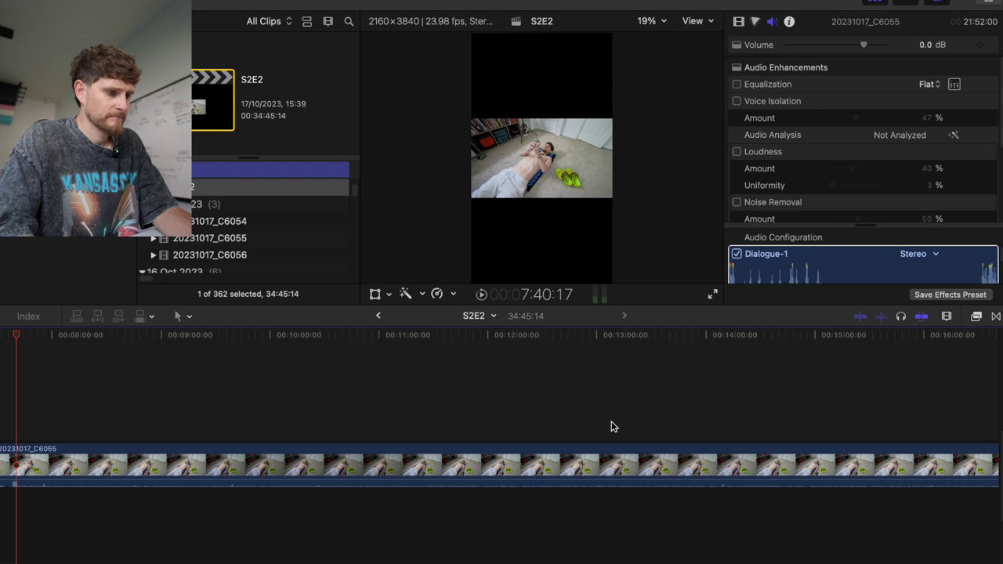
{"action": "key", "text": "super+Tab"}
- In the Process 2 Script cell, replace the fingernails-on-a-chalkboard noise and *screeching* with "my favourite sound...", directly before "but it never came"
{"action": "scroll", "coordinate": [611, 423], "scroll_direction": "up", "scroll_amount": 8}
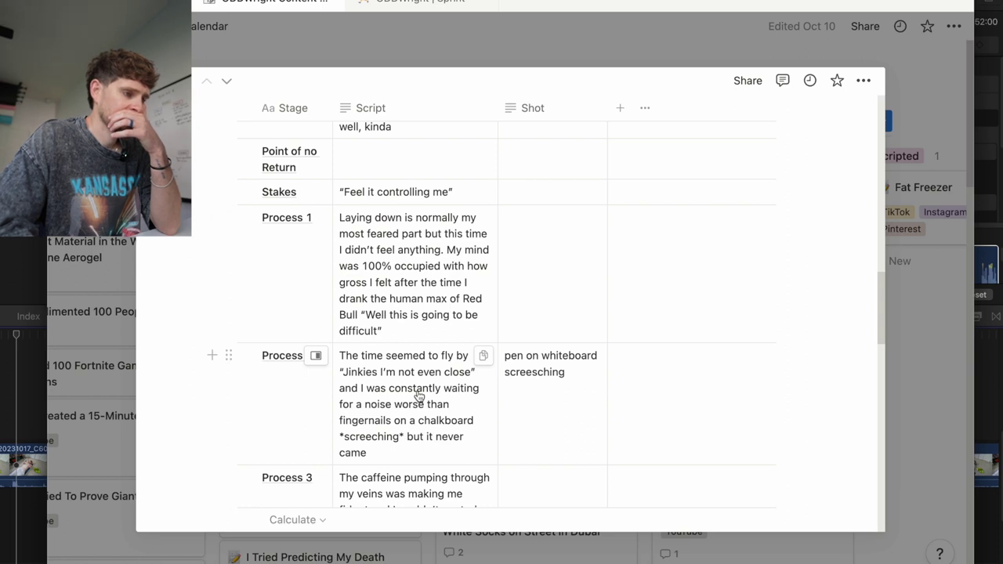
{"action": "scroll", "coordinate": [420, 395], "scroll_direction": "down", "scroll_amount": 3}
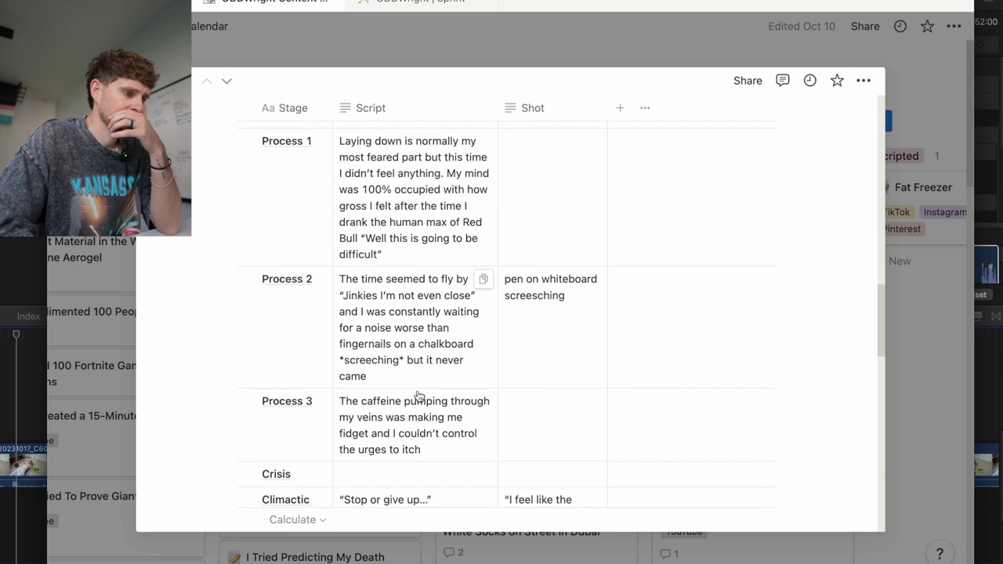
{"action": "scroll", "coordinate": [419, 396], "scroll_direction": "down", "scroll_amount": 2}
{"action": "scroll", "coordinate": [419, 396], "scroll_direction": "down", "scroll_amount": 3}
{"action": "scroll", "coordinate": [419, 396], "scroll_direction": "down", "scroll_amount": 1}
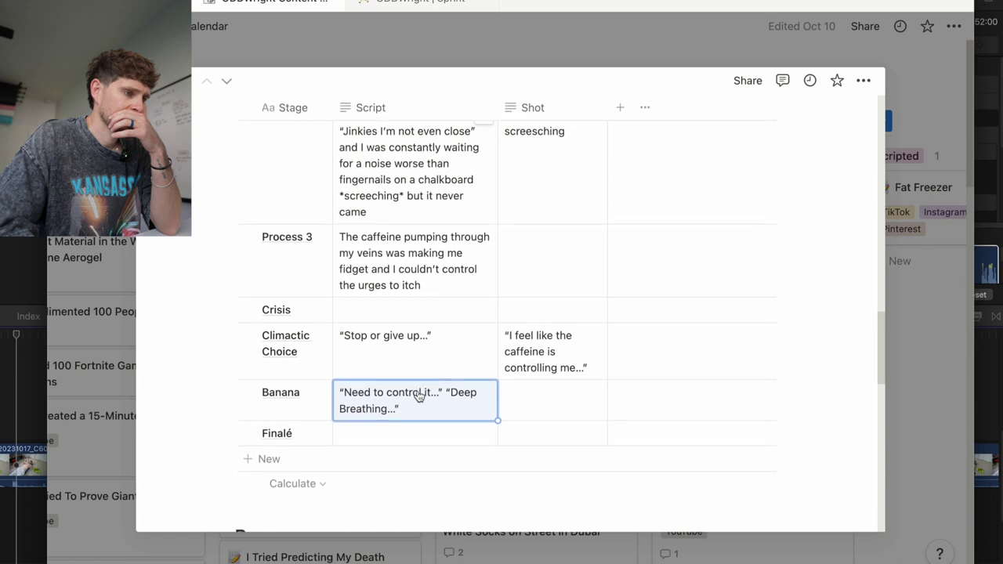
{"action": "scroll", "coordinate": [419, 396], "scroll_direction": "up", "scroll_amount": 1}
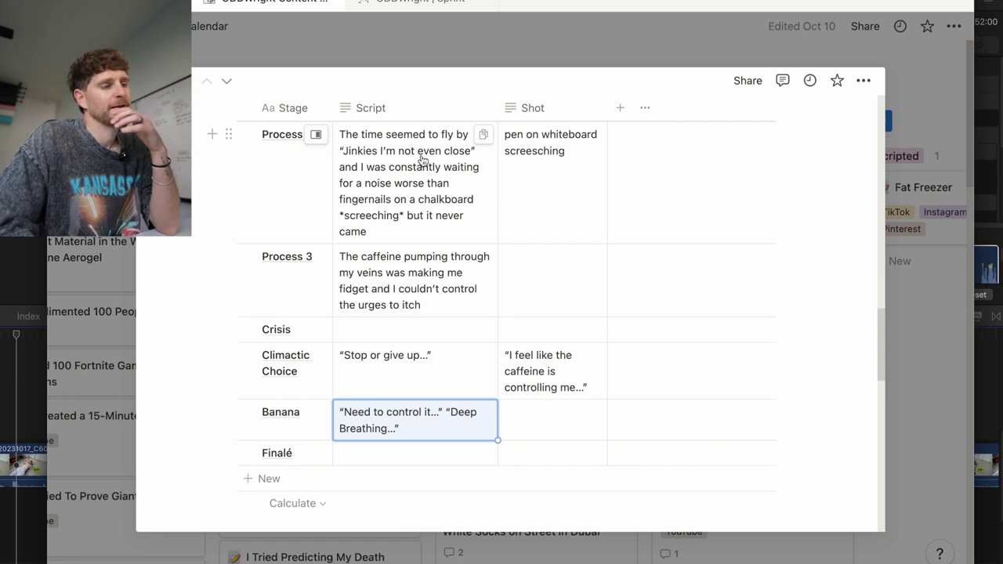
{"action": "left_click", "coordinate": [416, 186]}
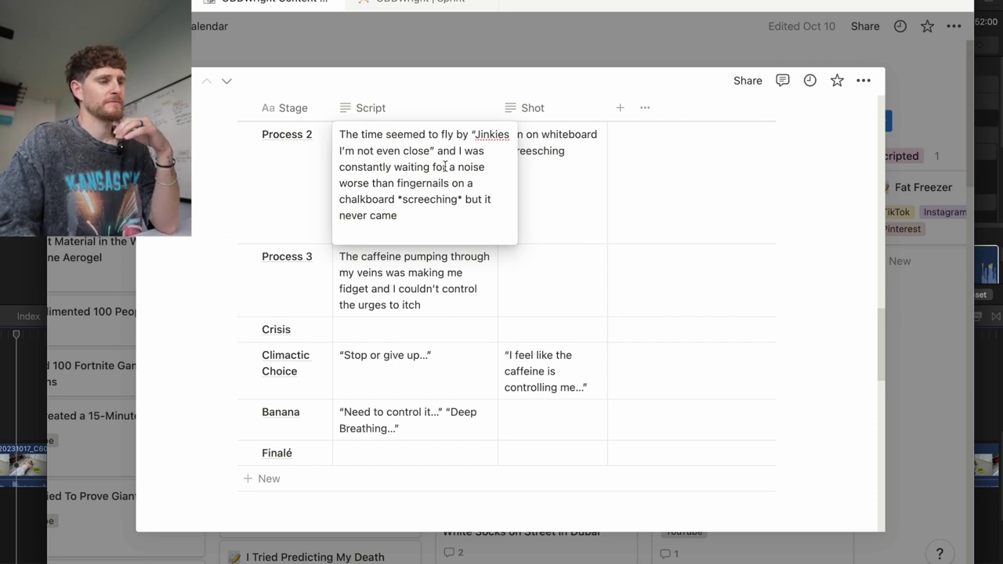
{"action": "left_click_drag", "start_coordinate": [450, 167], "coordinate": [458, 242]}
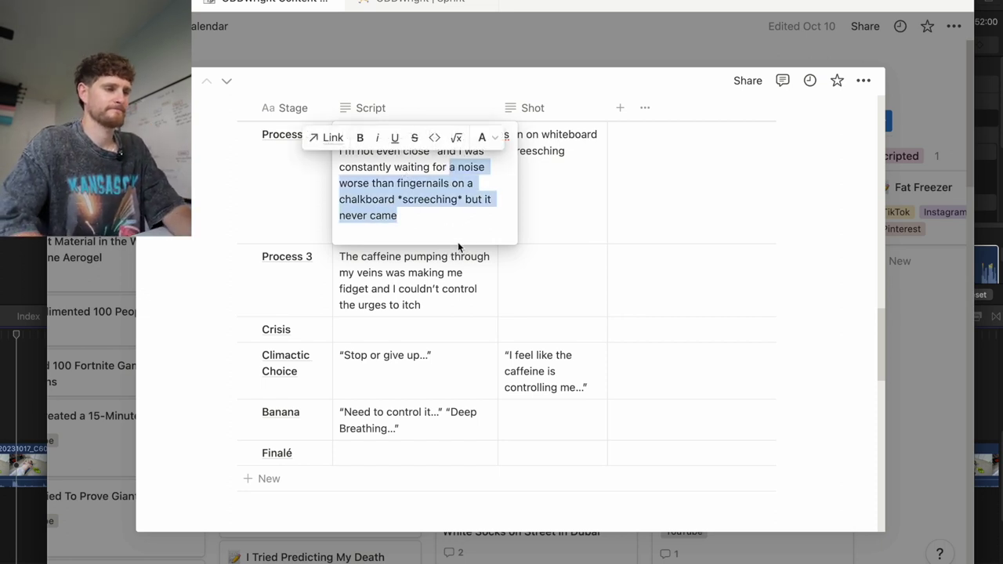
{"action": "left_click", "coordinate": [451, 171]}
{"action": "left_click_drag", "start_coordinate": [450, 166], "coordinate": [459, 197]}
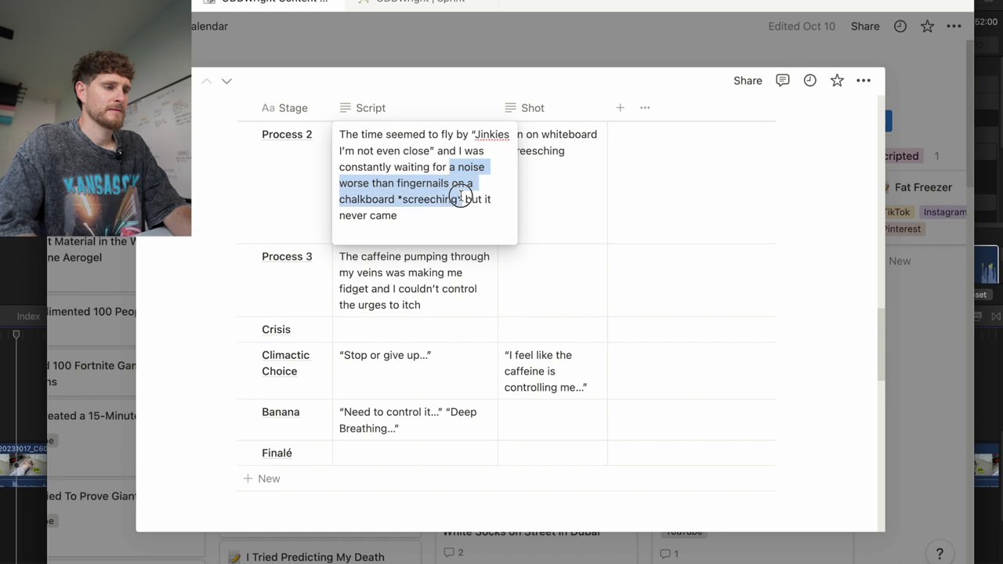
{"action": "type", "text": "my favourite soun"}
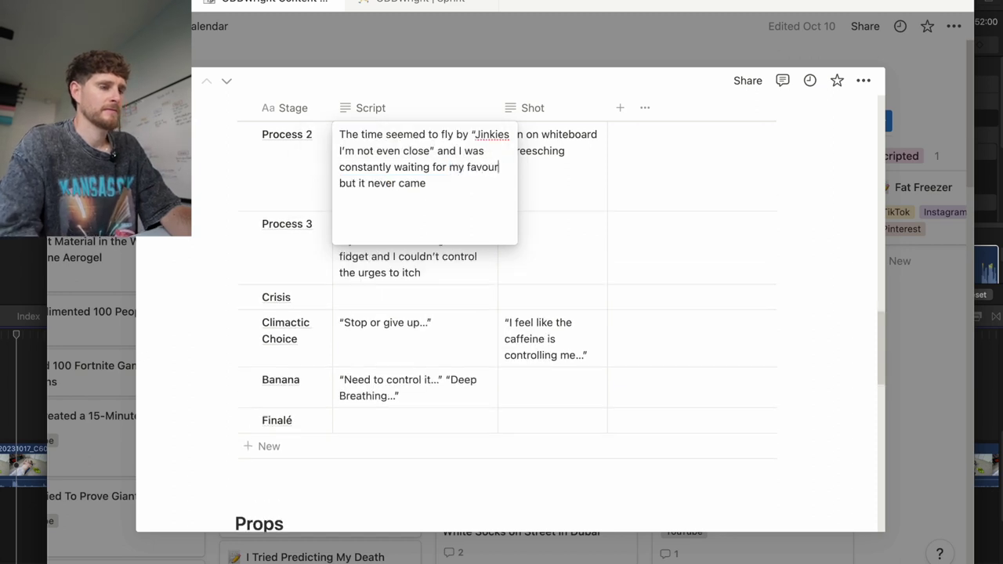
{"action": "type", "text": "d"}
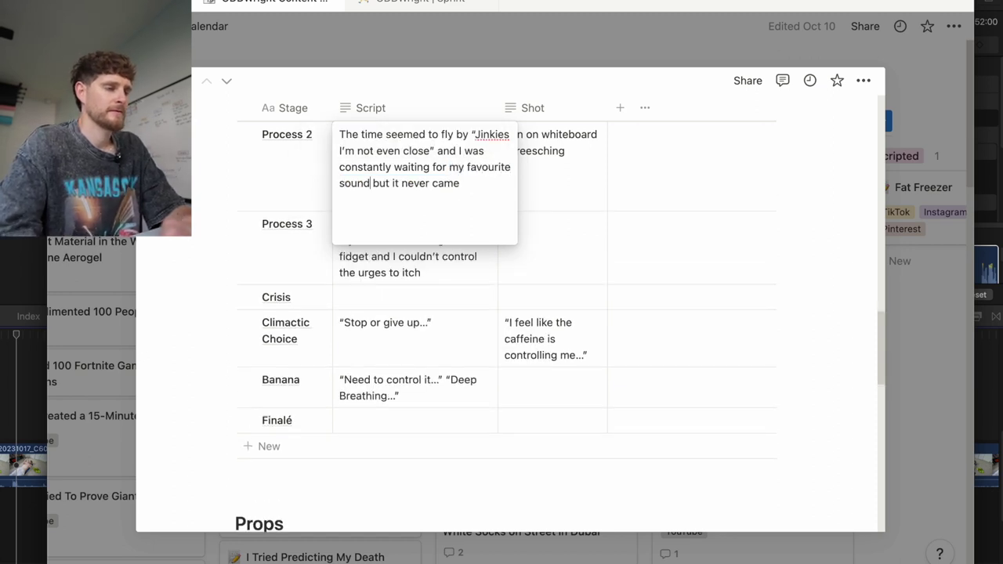
{"action": "type", "text": "..."}
{"action": "key", "text": "Delete"}
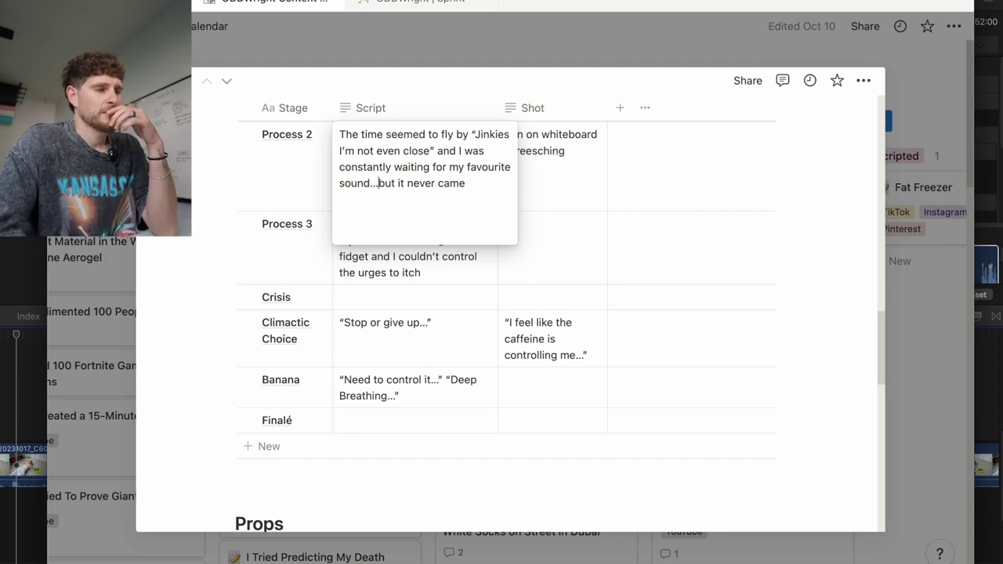
{"action": "key", "text": "Escape"}
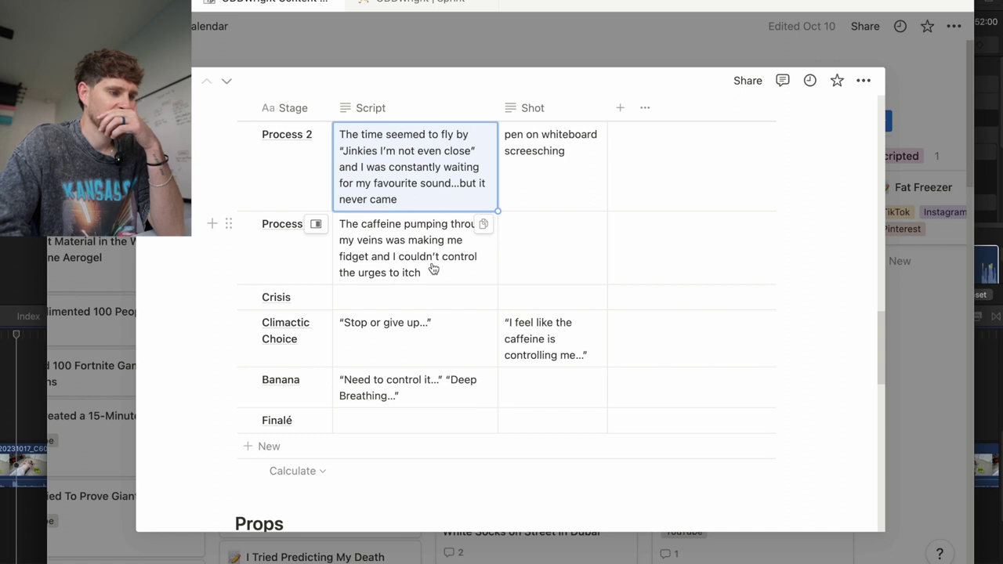
- Copy the quote "Stop or give up..." from the Climactic Choice row into the Crisis row's Script cell
{"action": "scroll", "coordinate": [433, 269], "scroll_direction": "up", "scroll_amount": 2}
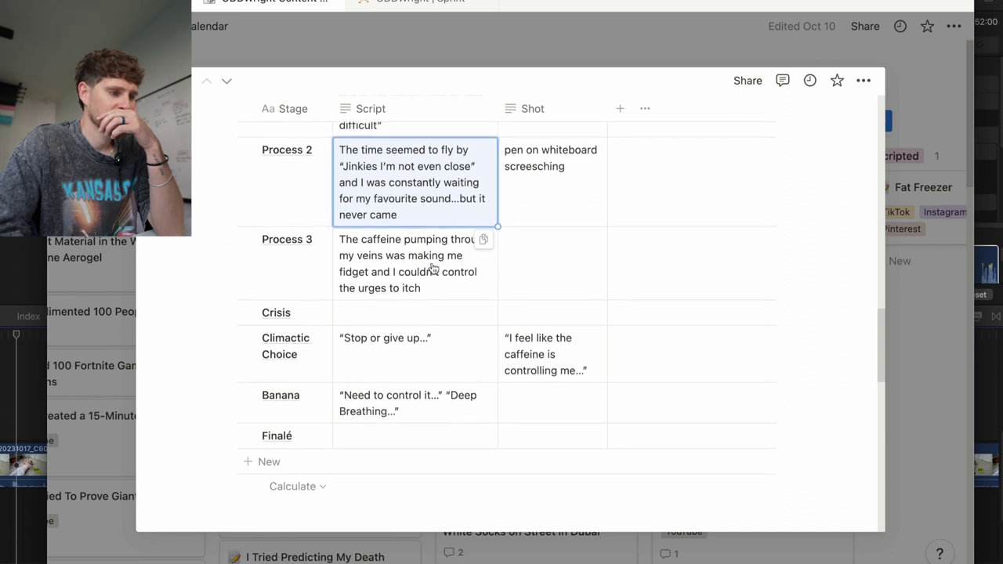
{"action": "scroll", "coordinate": [434, 268], "scroll_direction": "down", "scroll_amount": 3}
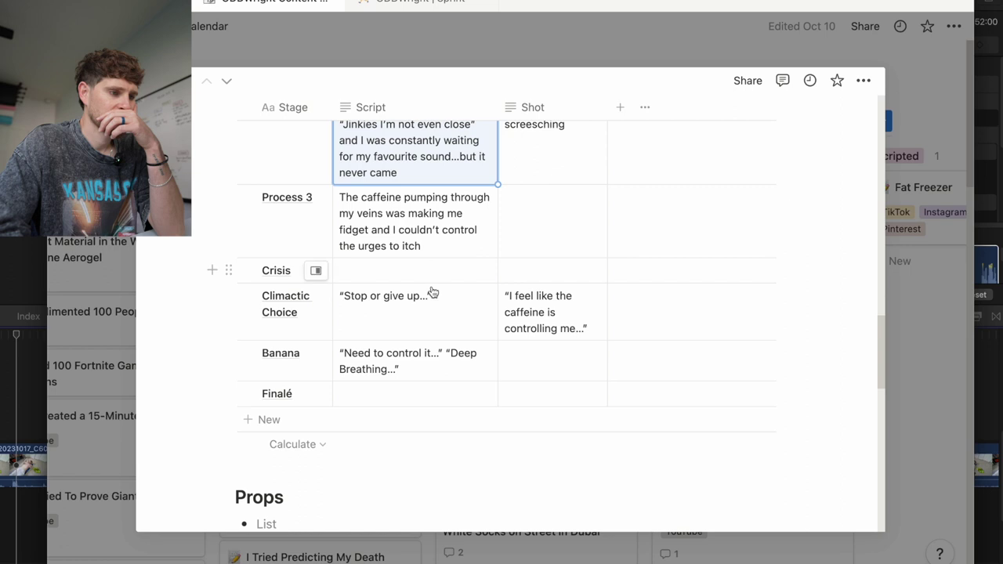
{"action": "left_click", "coordinate": [454, 318]}
{"action": "key", "text": "Escape"}
{"action": "left_click", "coordinate": [424, 270]}
{"action": "left_click", "coordinate": [425, 293]}
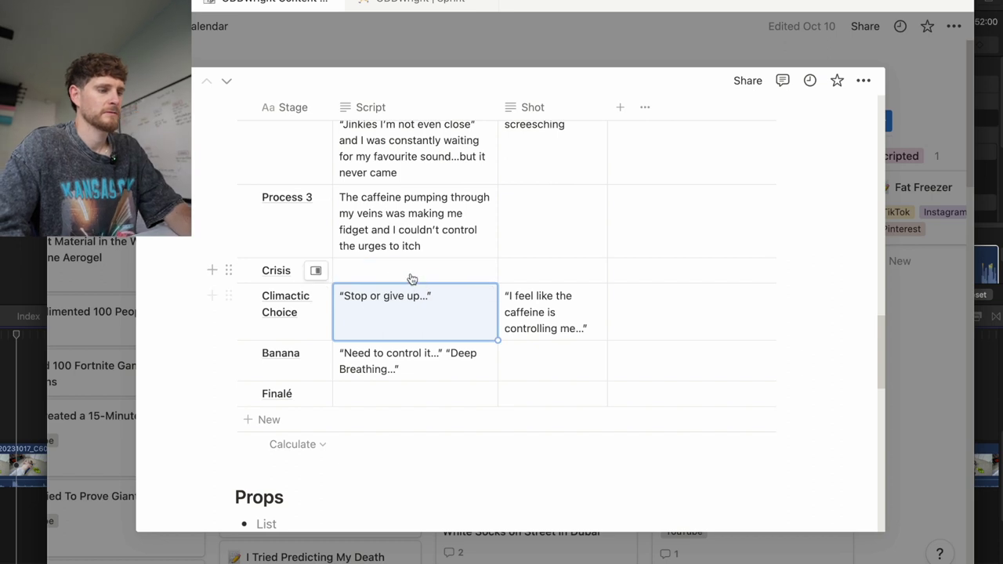
{"action": "left_click", "coordinate": [409, 277]}
{"action": "key", "text": "ctrl+v"}
{"action": "key", "text": "Escape"}
{"action": "left_click", "coordinate": [412, 320]}
{"action": "key", "text": "ctrl+a"}
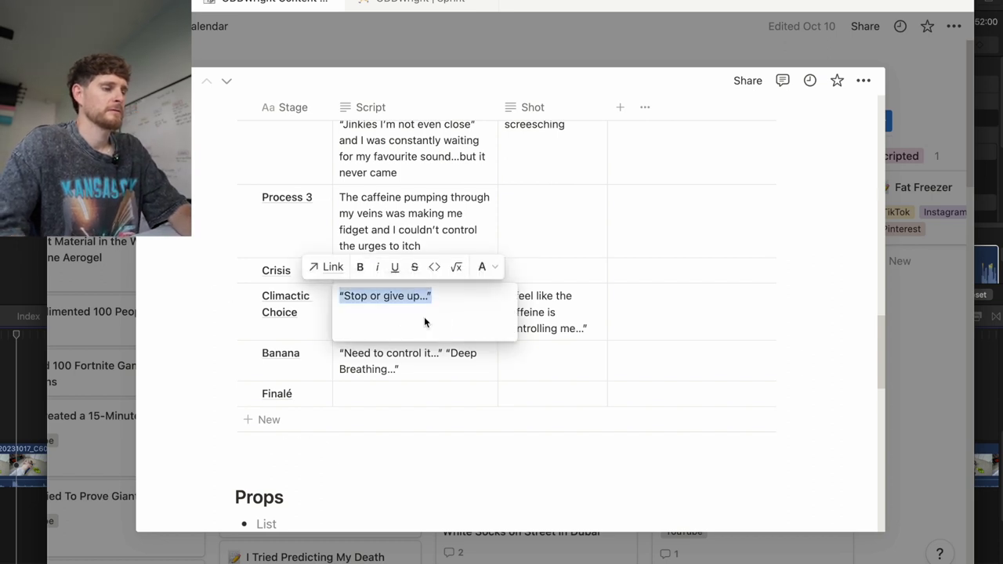
{"action": "key", "text": "Escape"}
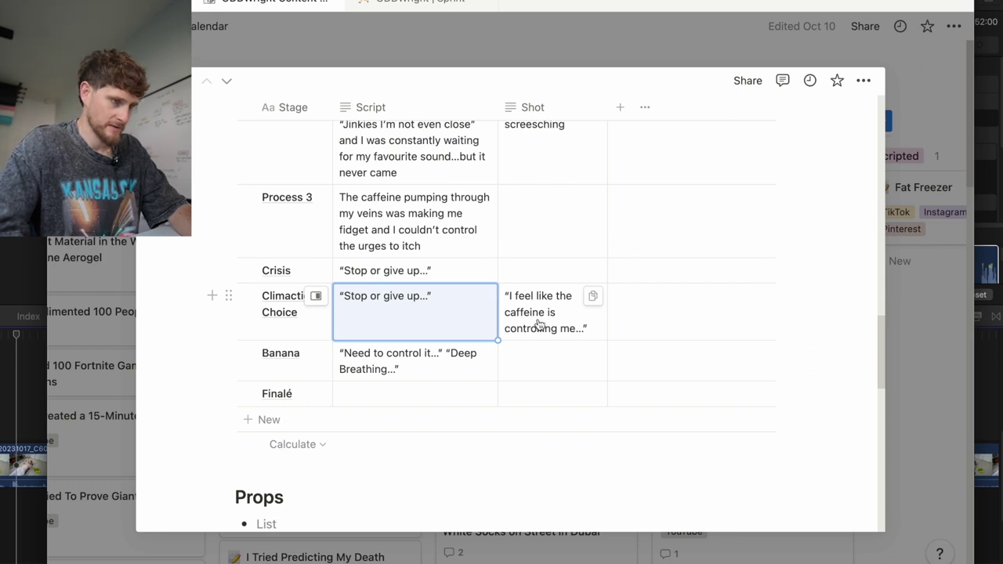
- Replace the Climactic Choice row's Script text with the Shot cell's quote "I feel like the caffeine is controlling me..."
{"action": "scroll", "coordinate": [536, 323], "scroll_direction": "up", "scroll_amount": 3}
{"action": "scroll", "coordinate": [539, 326], "scroll_direction": "down", "scroll_amount": 4}
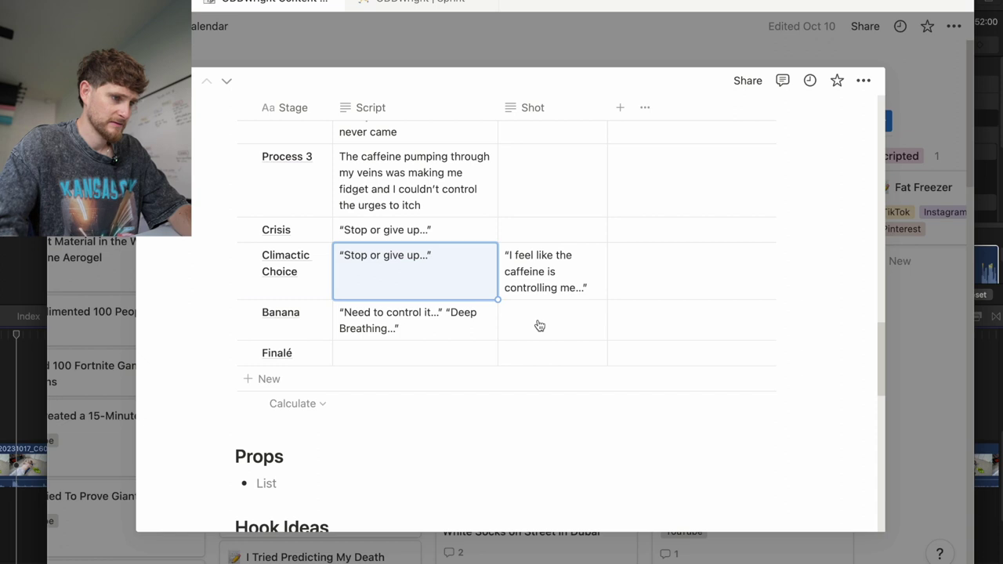
{"action": "left_click", "coordinate": [561, 273]}
{"action": "left_click", "coordinate": [429, 283]}
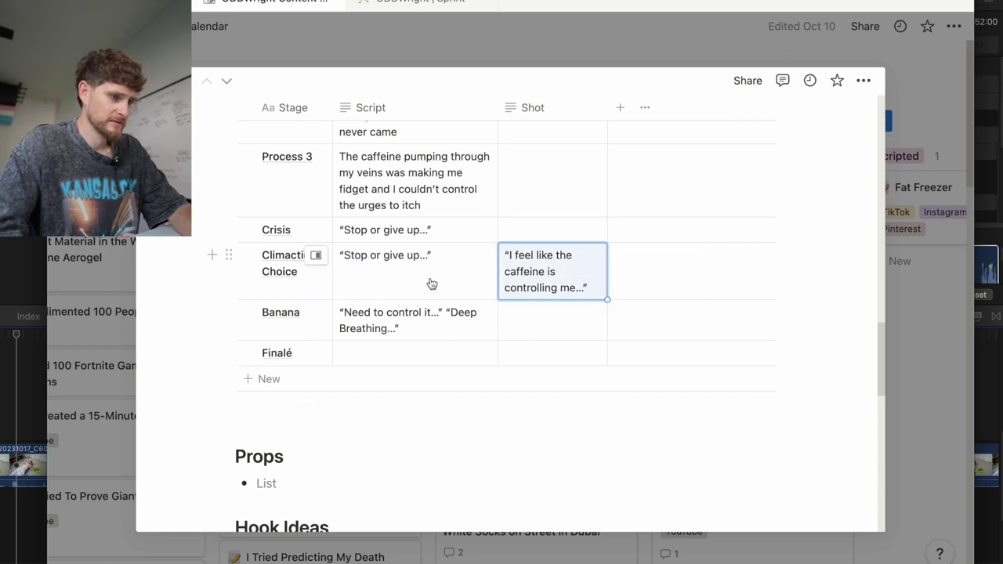
{"action": "left_click", "coordinate": [445, 282]}
{"action": "key", "text": "ctrl+a"}
{"action": "key", "text": "ctrl+v"}
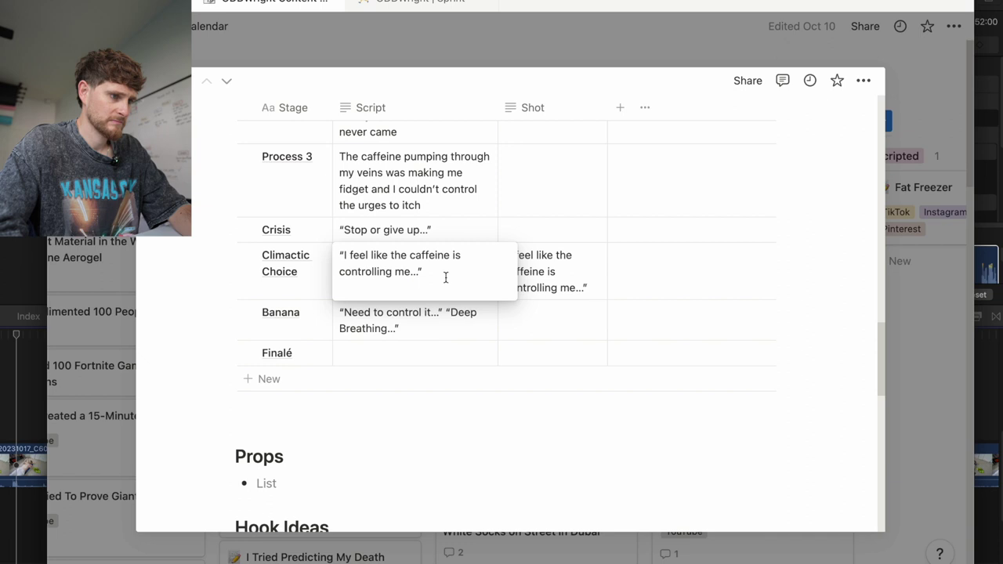
- Clear the duplicate caffeine quote from the Climactic Choice row's Shot cell
{"action": "key", "text": "Escape"}
{"action": "left_click", "coordinate": [538, 276]}
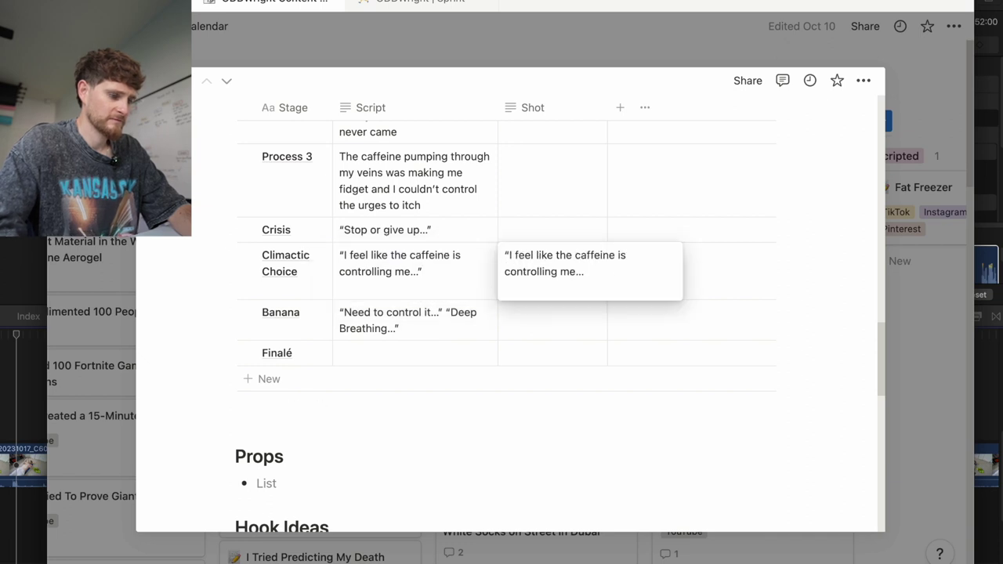
{"action": "key", "text": "ctrl+a"}
{"action": "key", "text": "BackSpace"}
{"action": "key", "text": "Escape"}
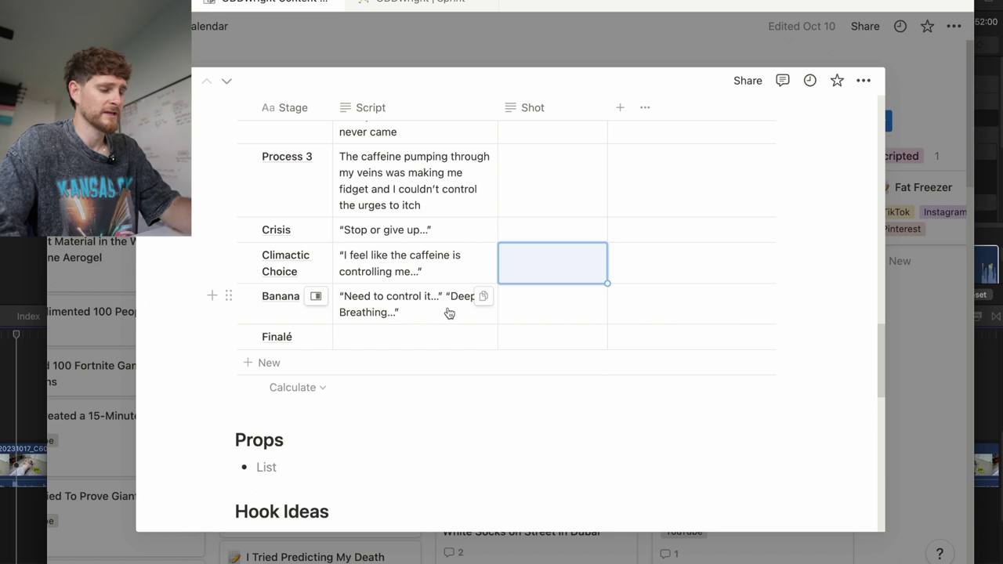
{"action": "left_click", "coordinate": [431, 336]}
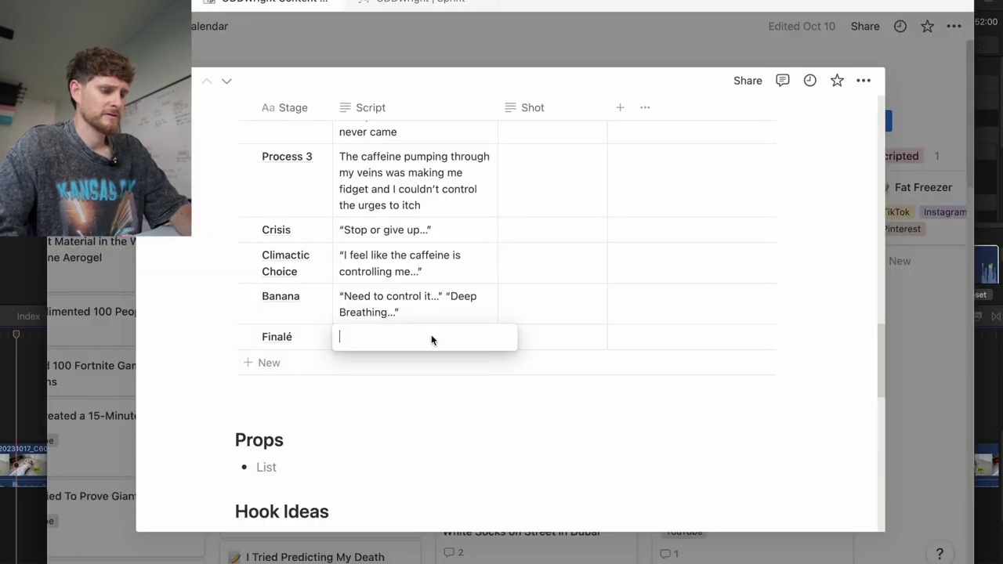
{"action": "type", "text": "W"}
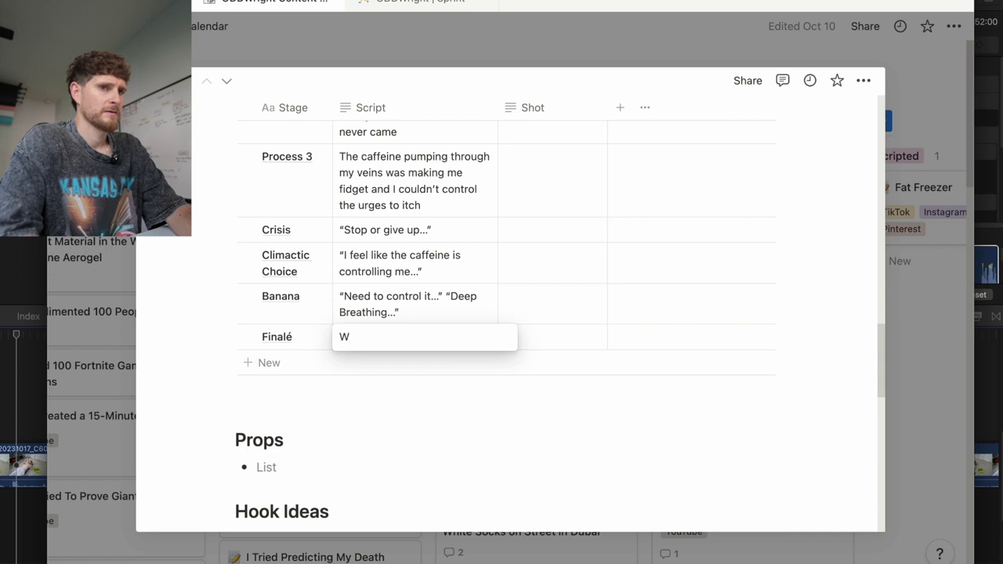
{"action": "key", "text": "BackSpace"}
{"action": "type", "text": "Th"}
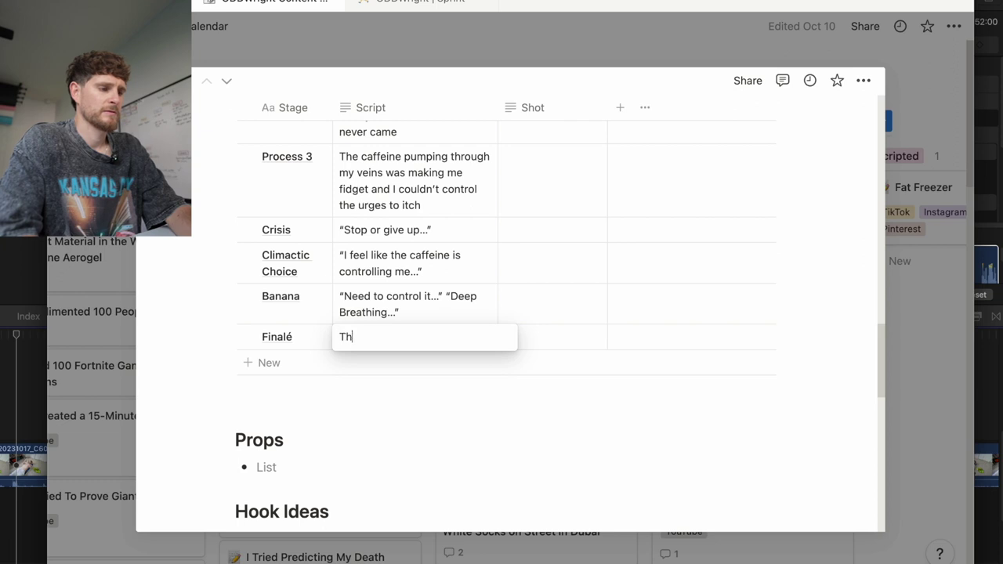
{"action": "type", "text": "en in what seem"}
{"action": "key", "text": "BackSpace"}
{"action": "key", "text": "BackSpace"}
{"action": "key", "text": "BackSpace"}
{"action": "key", "text": "BackSpace"}
{"action": "key", "text": "BackSpace"}
{"action": "key", "text": "BackSpace"}
{"action": "key", "text": "BackSpace"}
{"action": "key", "text": "BackSpace"}
{"action": "key", "text": "BackSpace"}
{"action": "key", "text": "BackSpace"}
{"action": "key", "text": "BackSpace"}
{"action": "key", "text": "BackSpace"}
{"action": "key", "text": "BackSpace"}
{"action": "key", "text": "BackSpace"}
{"action": "key", "text": "BackSpace"}
{"action": "key", "text": "BackSpace"}
{"action": "key", "text": "BackSpace"}
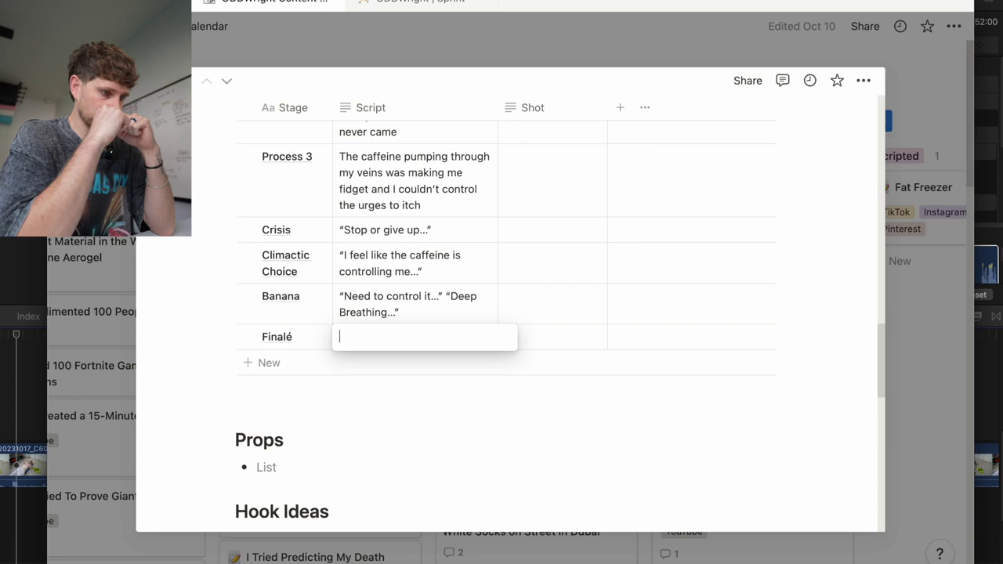
{"action": "type", "text": "The focu"}
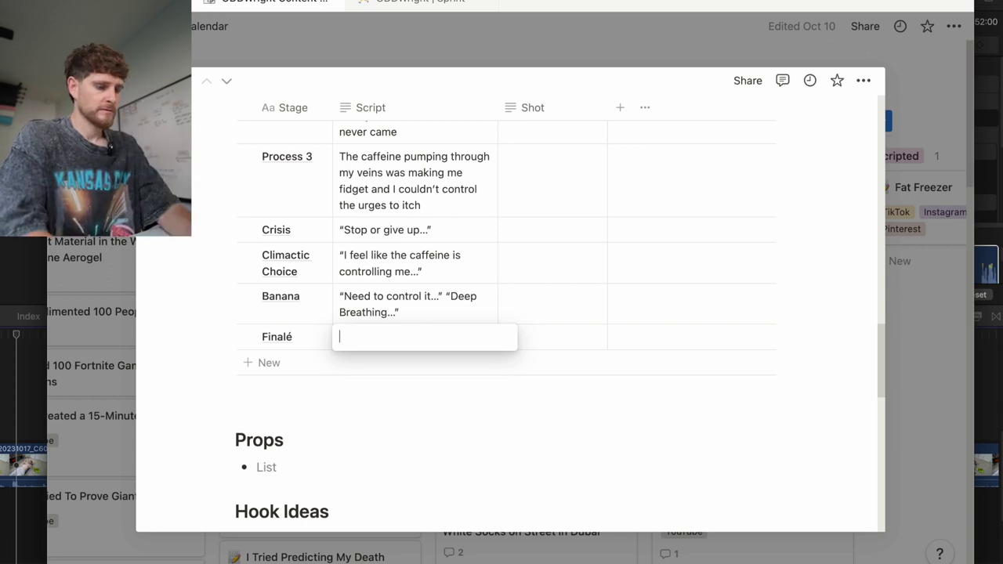
{"action": "type", "text": "s"}
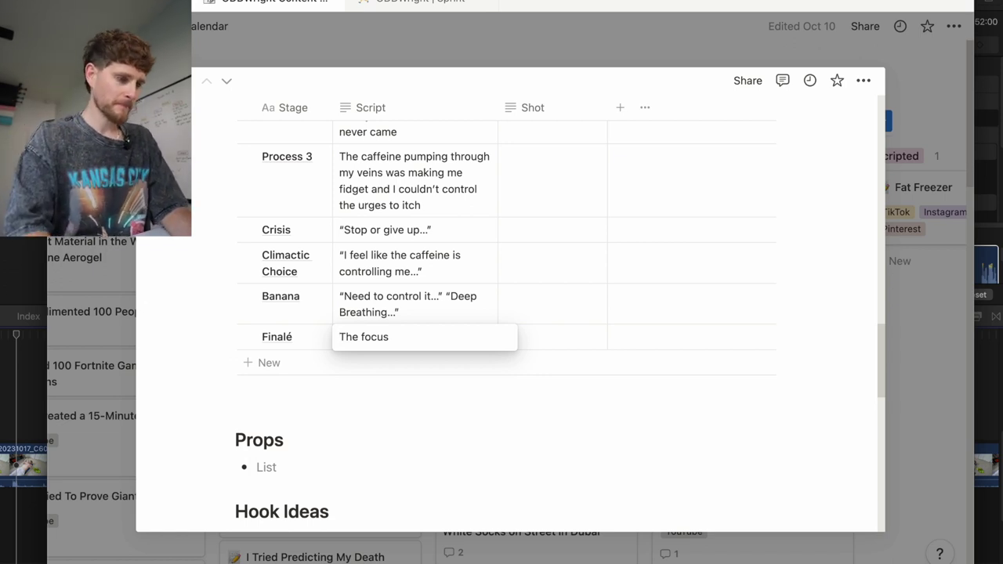
- Set the Finalé row's Script text to "After a few minutes of deep breathing, I sunk bank into the pulsating circles again"
{"action": "key", "text": "super+a"}
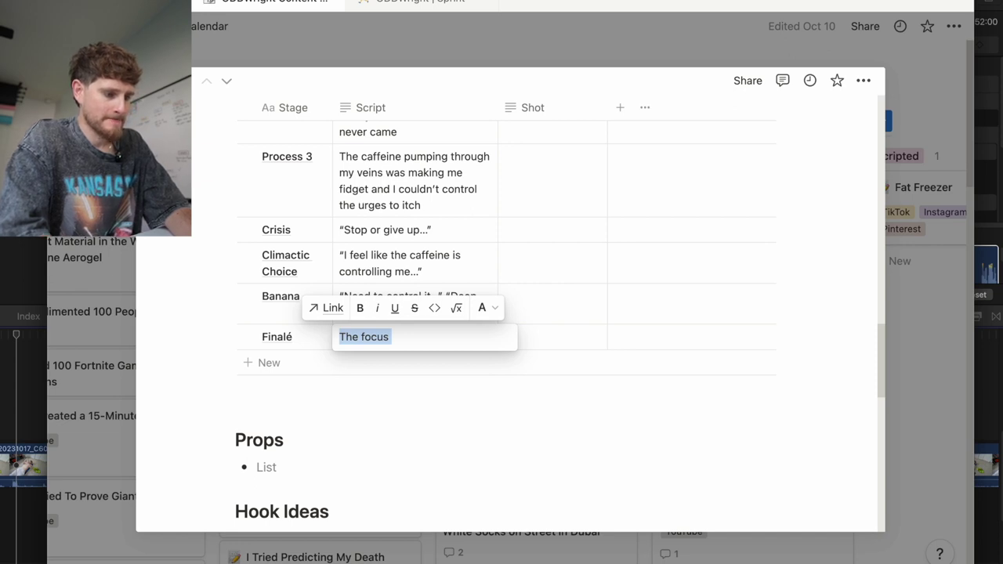
{"action": "type", "text": "Aft"}
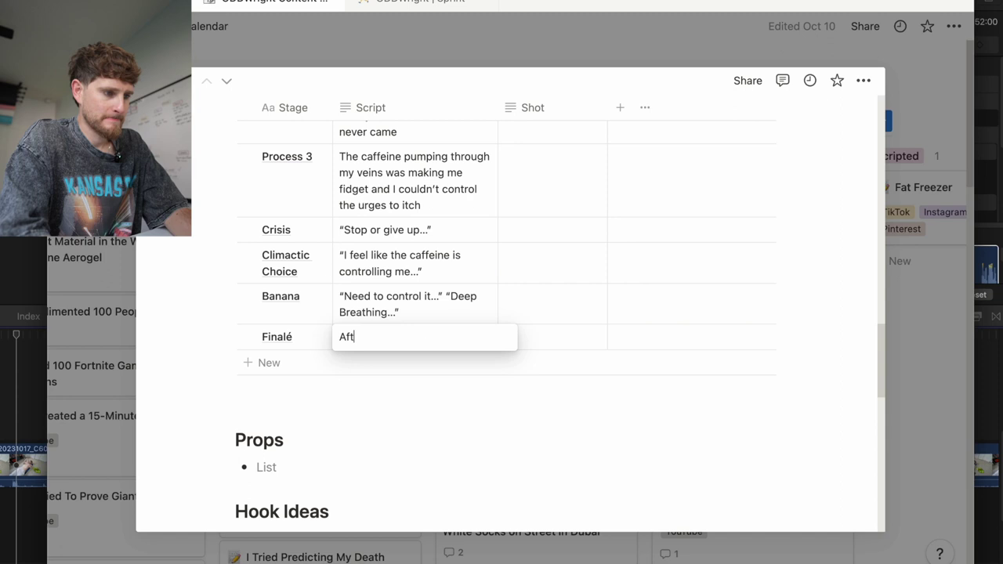
{"action": "type", "text": "er a few min"}
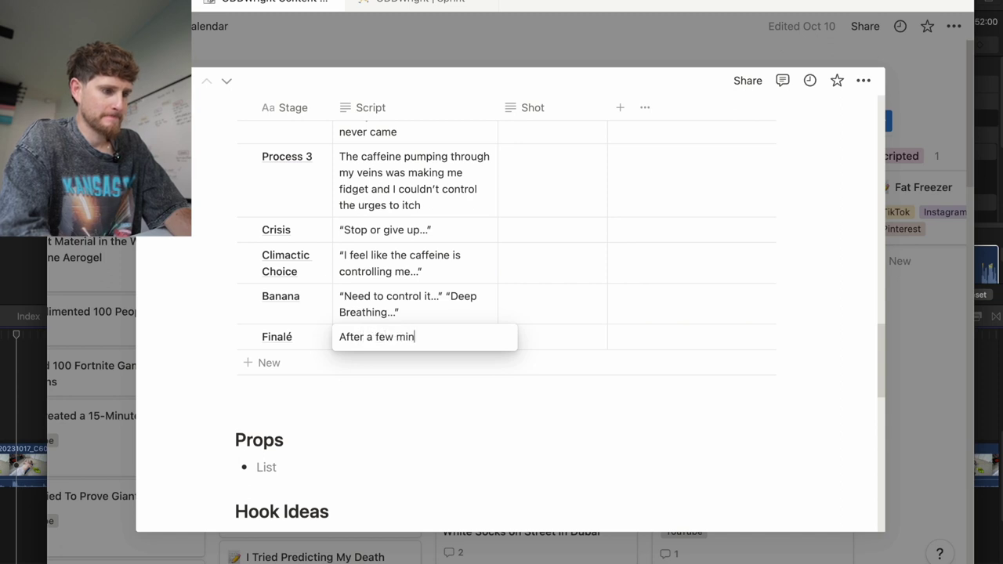
{"action": "type", "text": "utes of"}
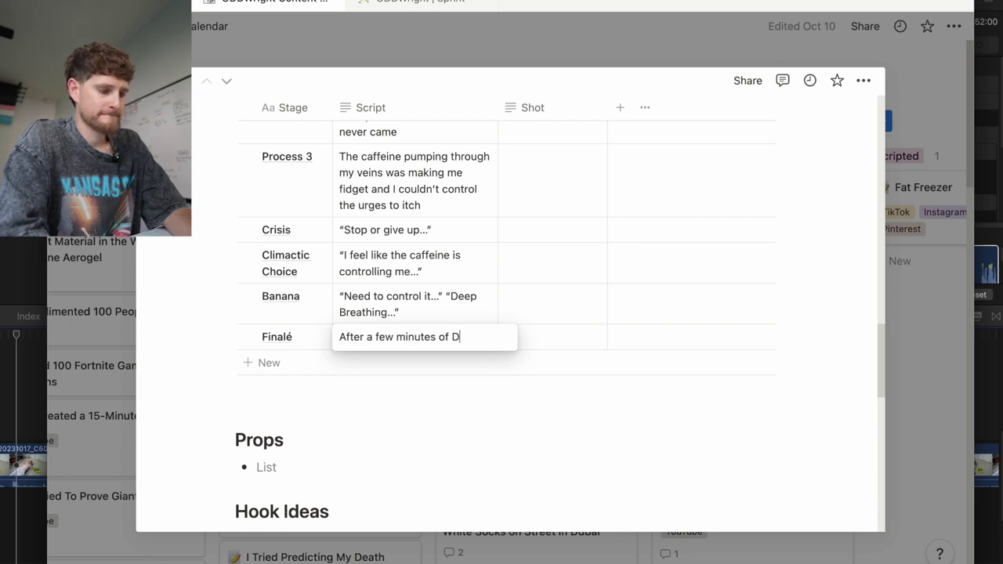
{"action": "type", "text": " deep breathing "}
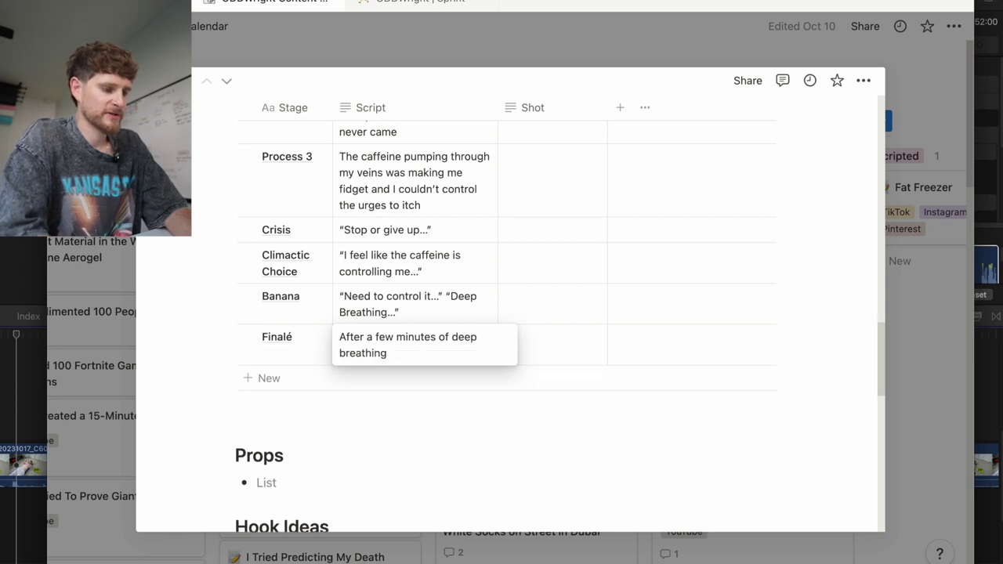
{"action": "type", "text": ", I"}
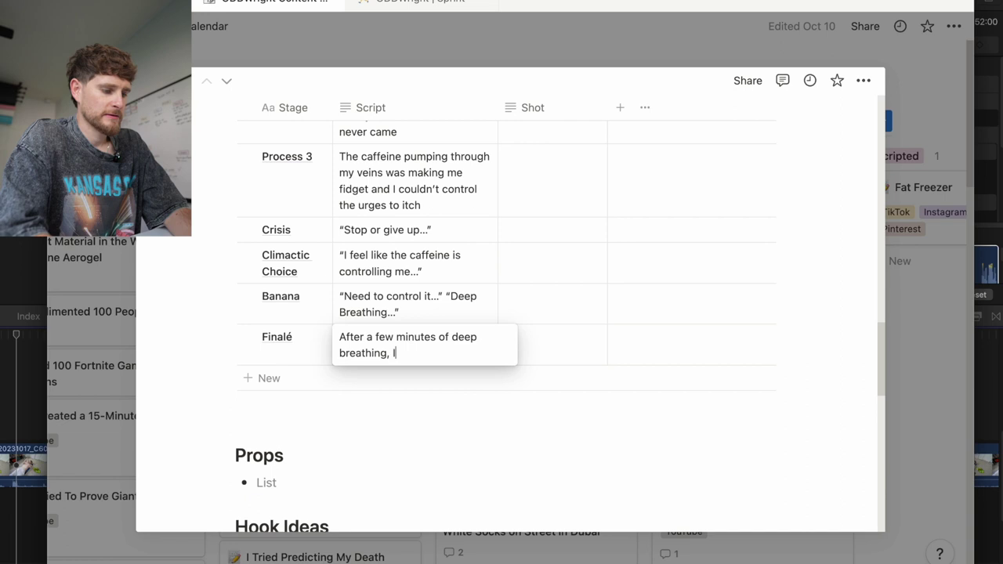
{"action": "type", "text": " sunk bank "}
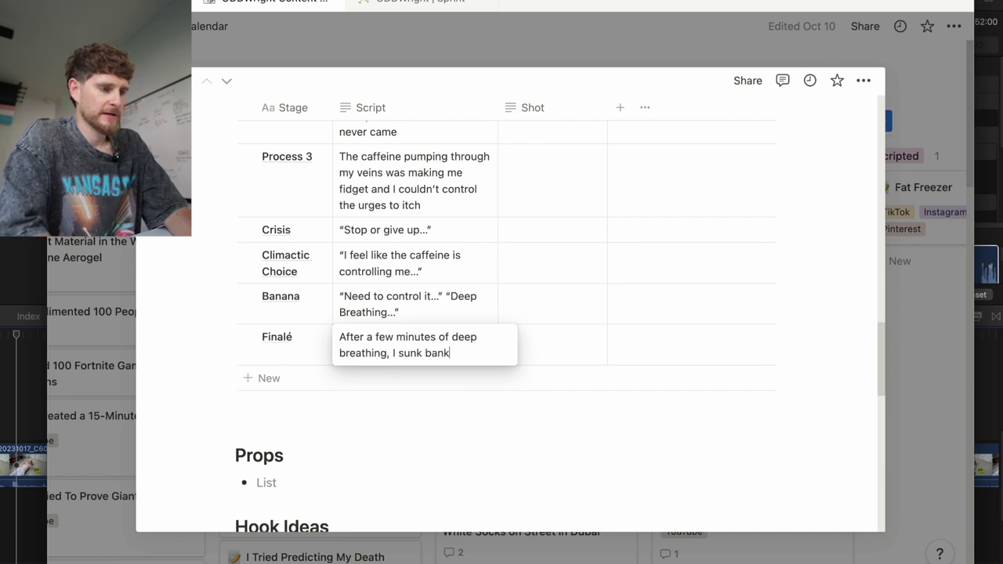
{"action": "type", "text": "into the pulsating "}
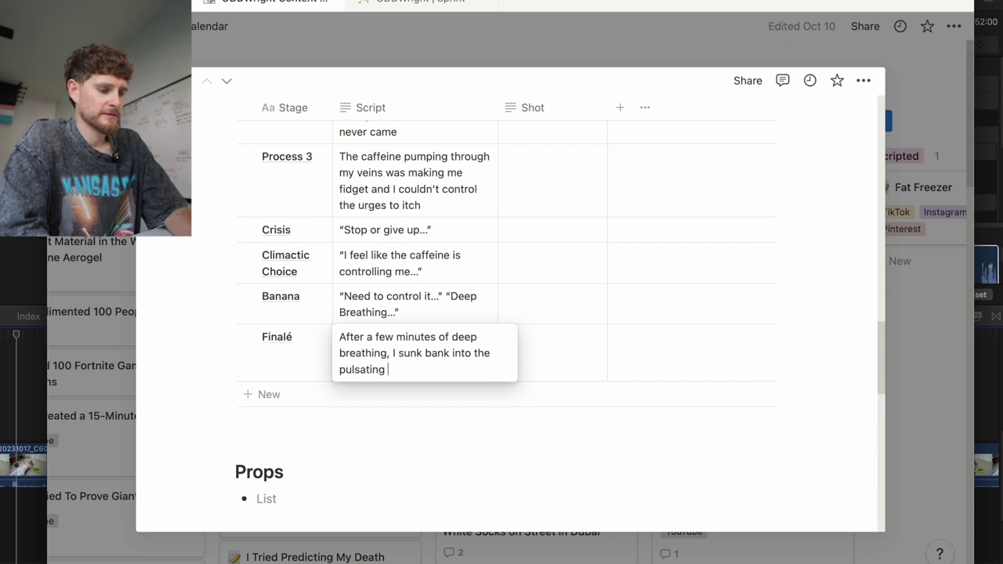
{"action": "type", "text": "circles again"}
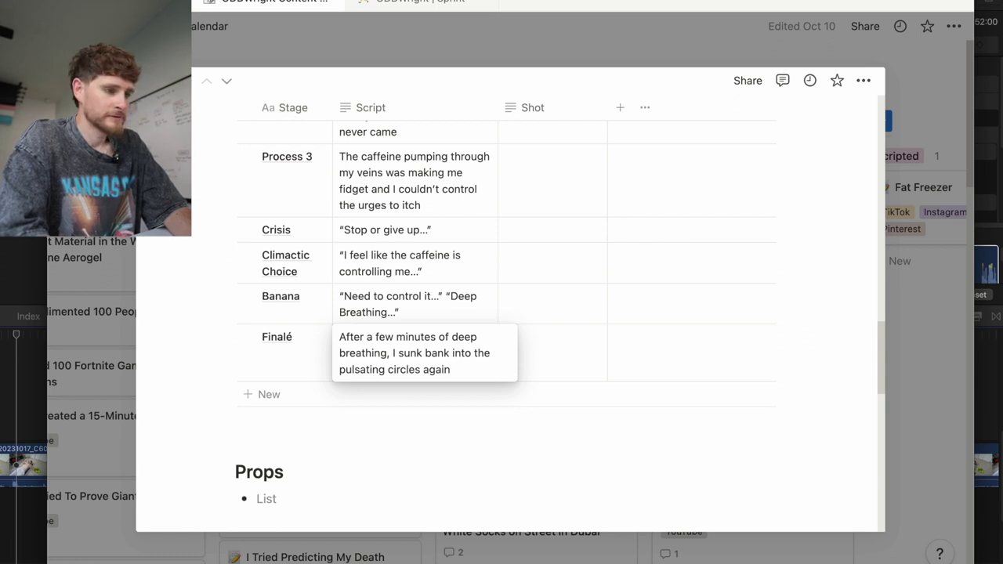
- In the Finalé script, add "control" after "breathing" and remove "of deep", so it opens "After a few minutes breathing control,"
{"action": "left_click", "coordinate": [387, 354]}
{"action": "type", "text": ","}
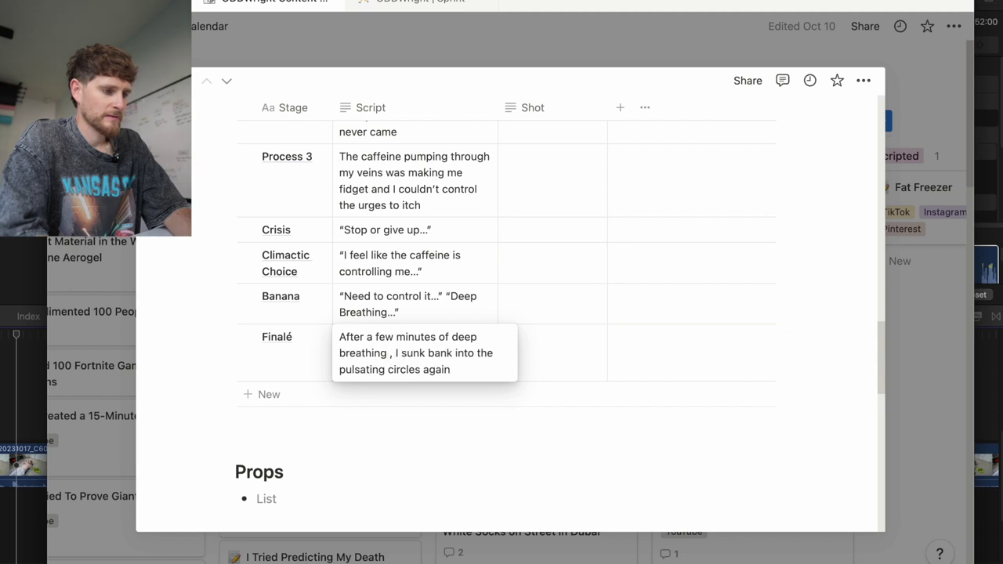
{"action": "type", "text": "control"}
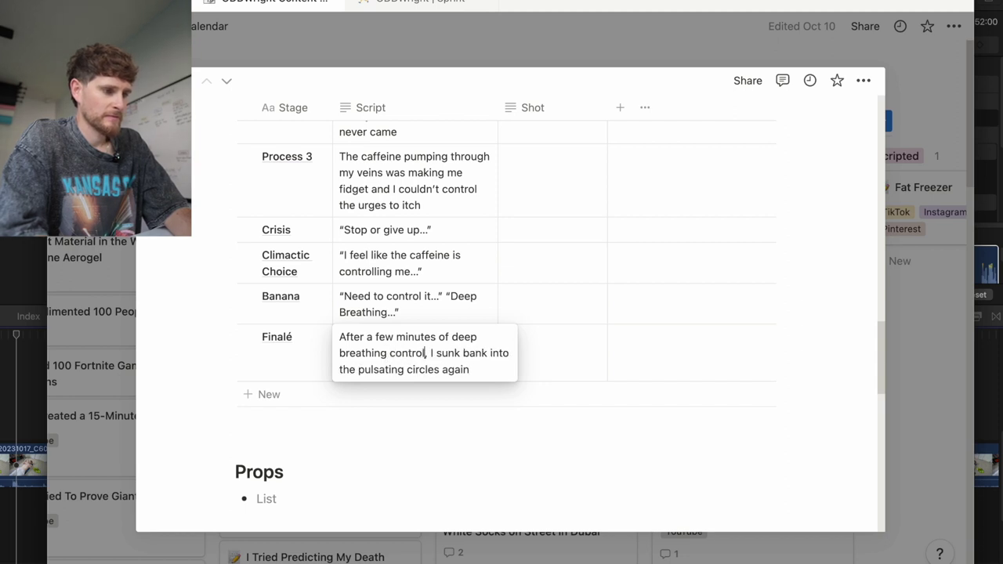
{"action": "left_click_drag", "start_coordinate": [476, 340], "coordinate": [439, 337]}
{"action": "key", "text": "BackSpace"}
{"action": "key", "text": "BackSpace"}
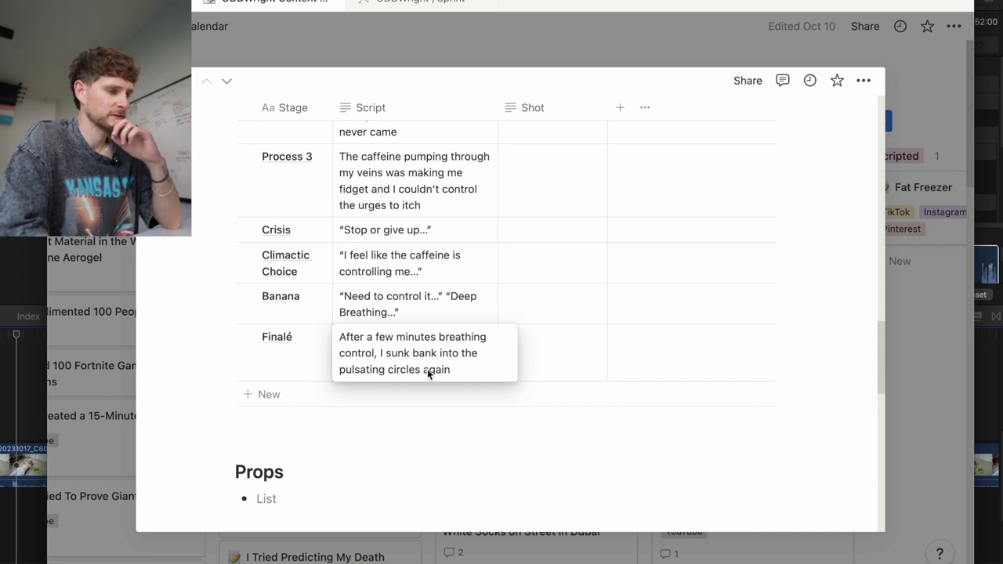
{"action": "key", "text": "Escape"}
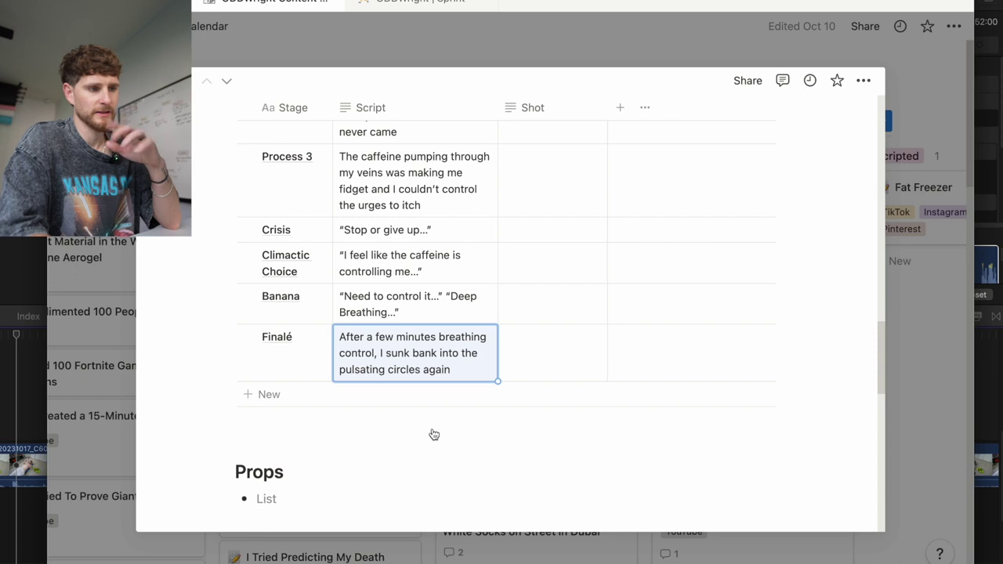
{"action": "scroll", "coordinate": [434, 434], "scroll_direction": "up", "scroll_amount": 15}
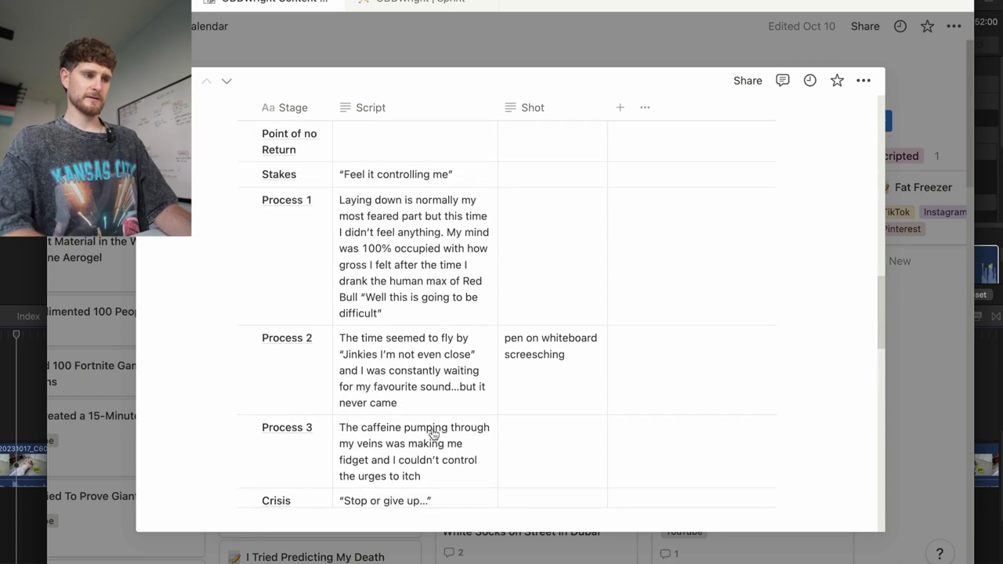
{"action": "scroll", "coordinate": [435, 434], "scroll_direction": "down", "scroll_amount": 10}
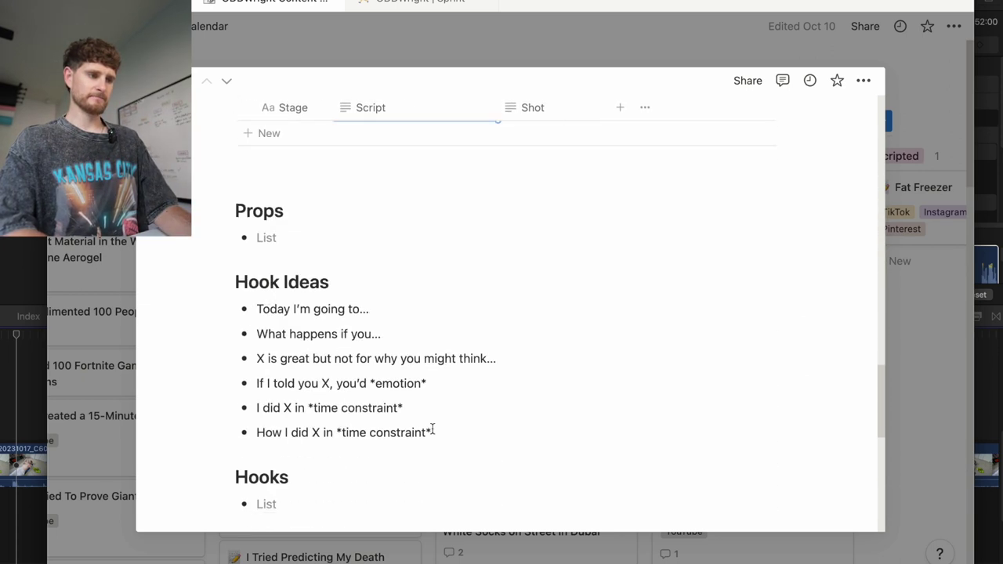
{"action": "scroll", "coordinate": [434, 434], "scroll_direction": "up", "scroll_amount": 10}
{"action": "scroll", "coordinate": [432, 430], "scroll_direction": "down", "scroll_amount": 1}
{"action": "scroll", "coordinate": [432, 432], "scroll_direction": "down", "scroll_amount": 5}
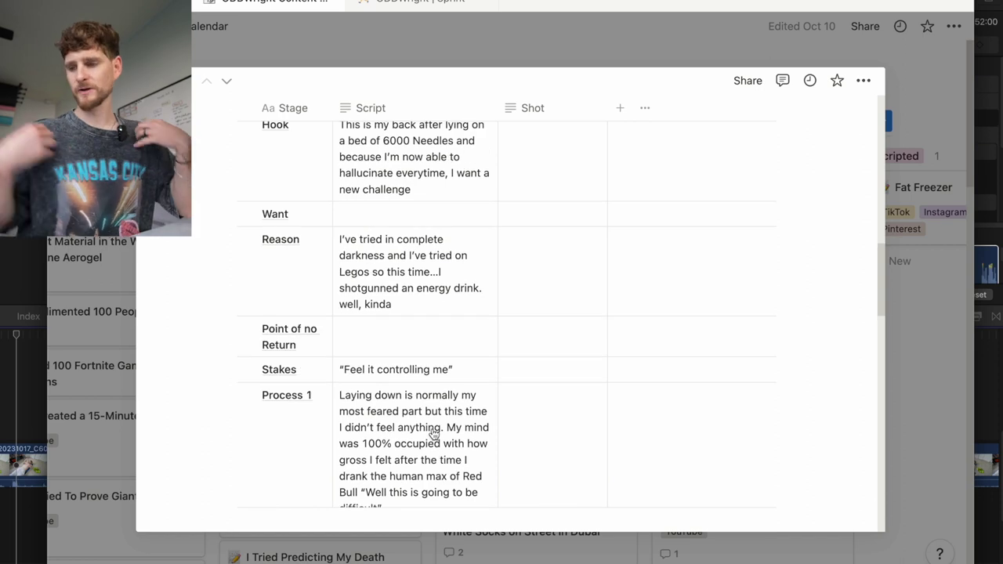